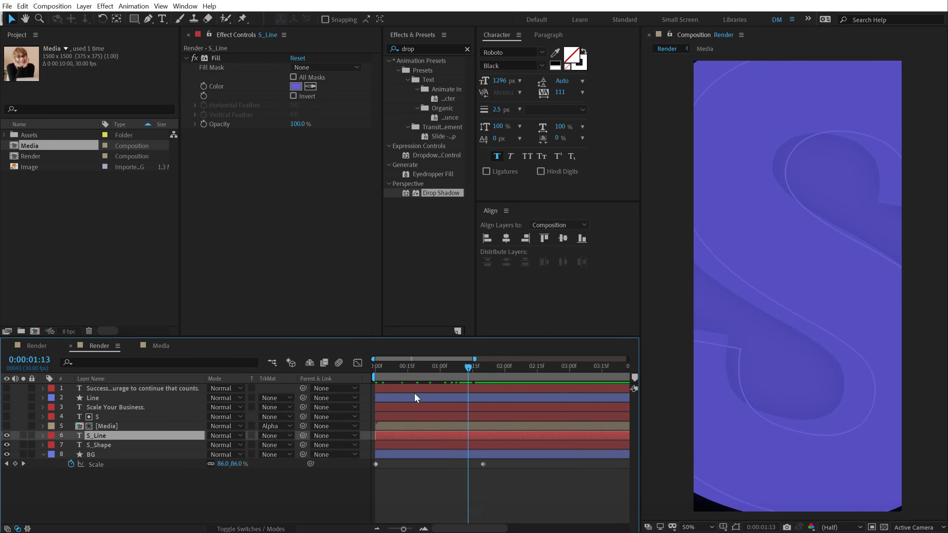
key("ctrl+shift+Down")
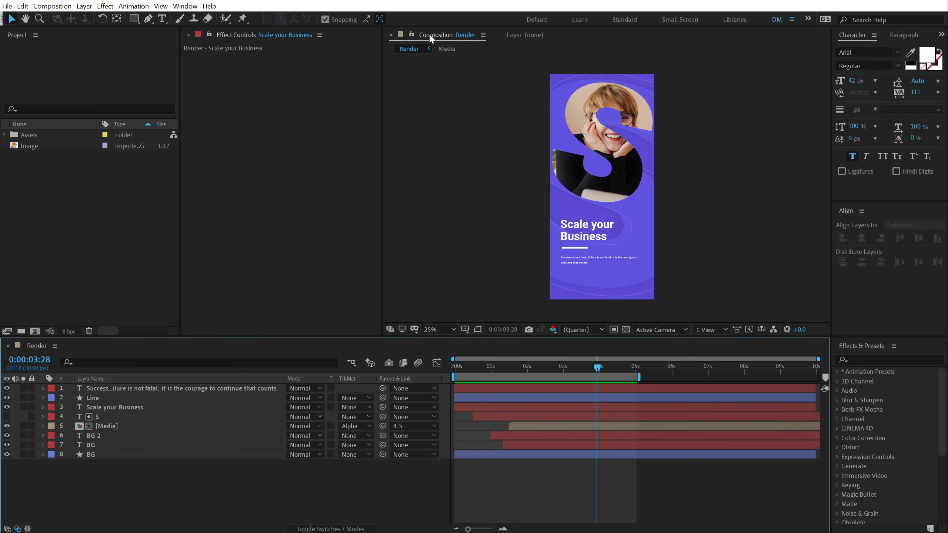
Step: Dock the Composition panel as a narrow full-height column along the workspace's right edge to suit the portrait layout
left_click_drag(431, 39, 946, 170)
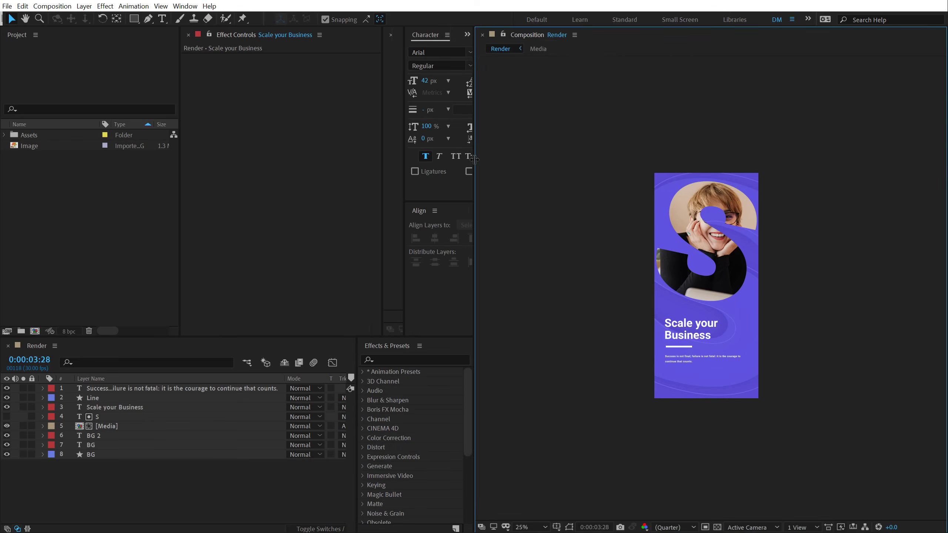
left_click_drag(474, 160, 641, 159)
key("period")
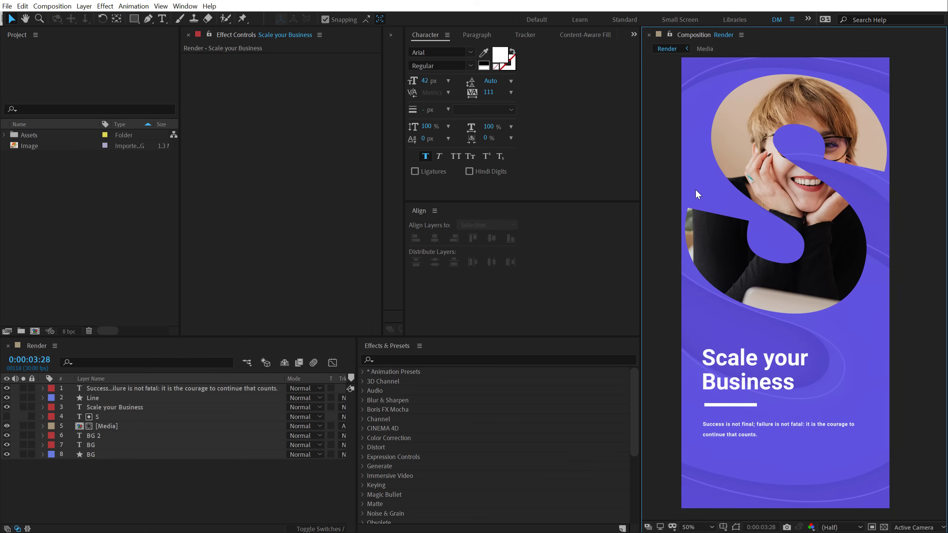
left_click_drag(763, 217, 766, 223)
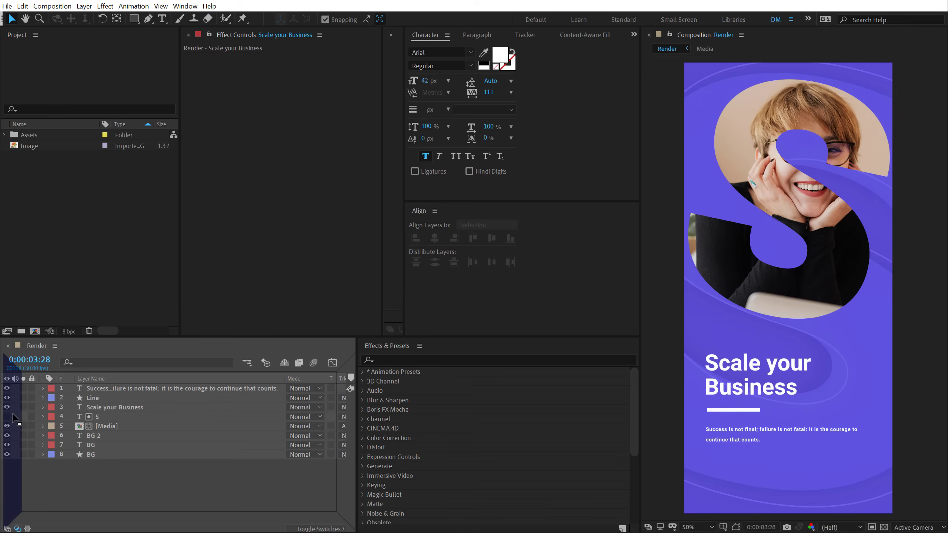
Step: Dock the Effects & Presets panel beside the timeline, and narrow the Layer Name column with the layer switches shown
left_click_drag(7, 422, 8, 422)
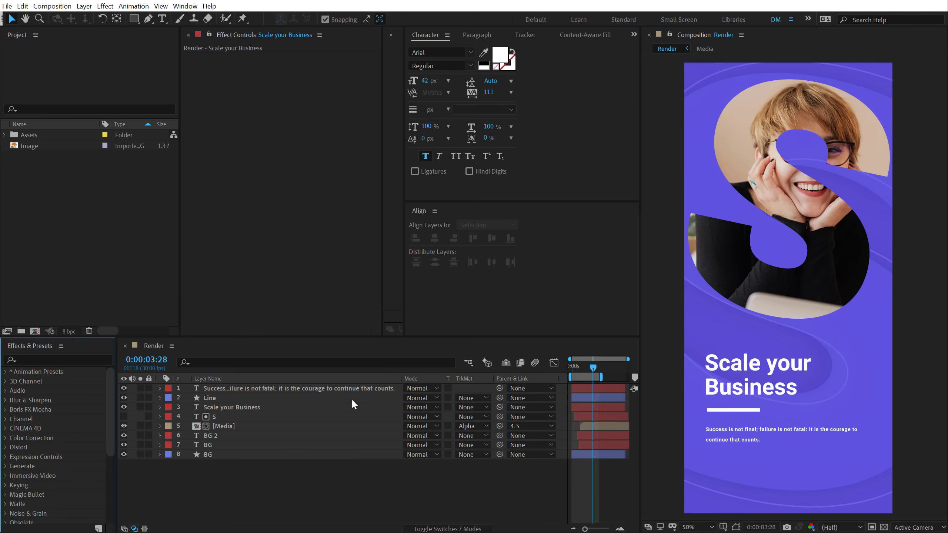
left_click(374, 503)
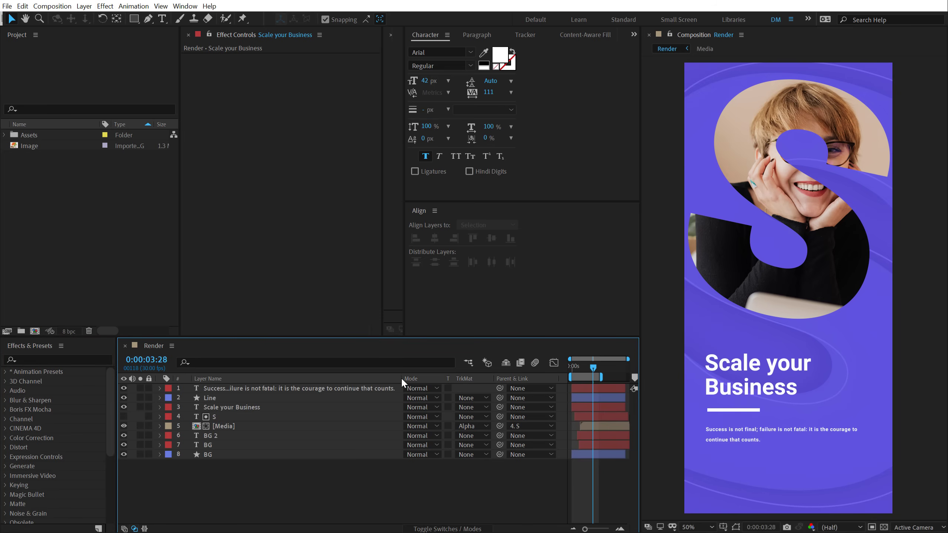
left_click_drag(402, 378, 282, 378)
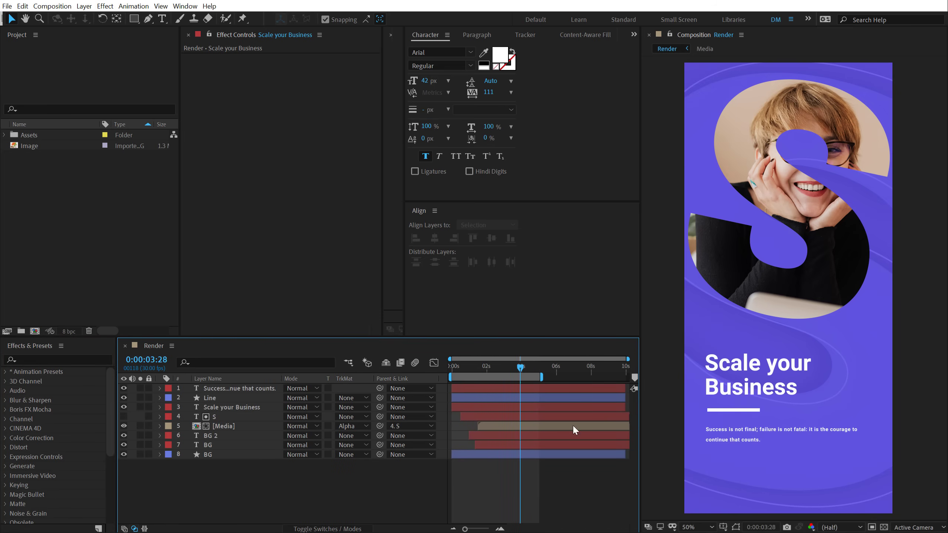
key("F4")
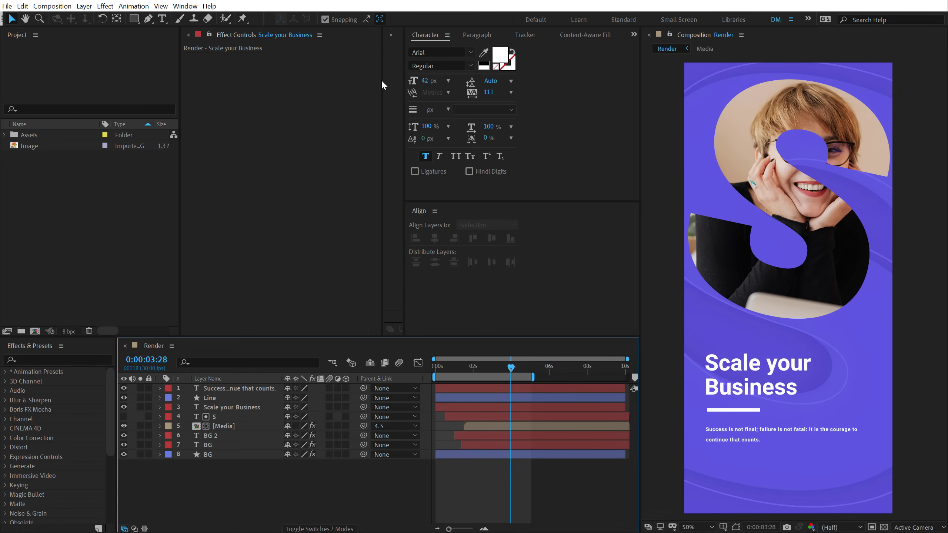
Step: Close the empty Layer panel between the Effect Controls and Character panels
left_click_drag(380, 79, 295, 80)
right_click(326, 34)
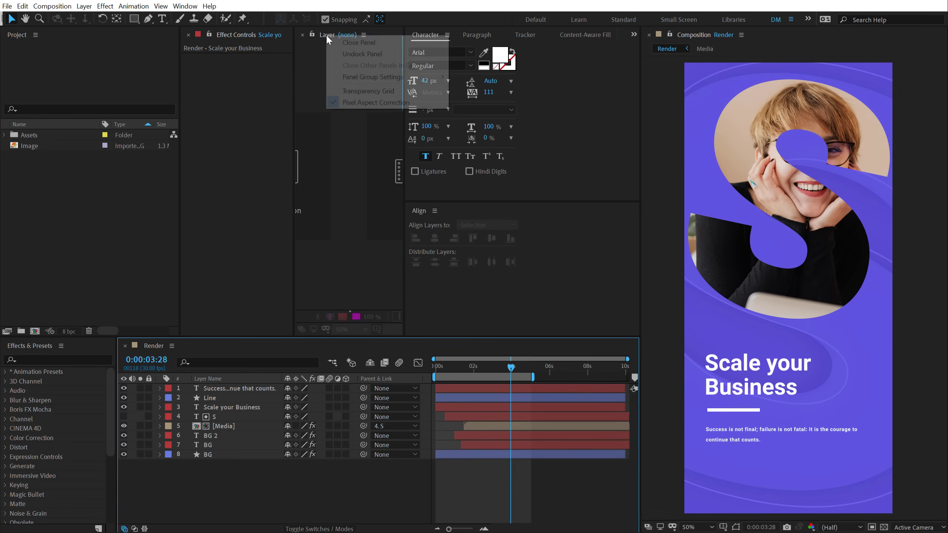
left_click(345, 40)
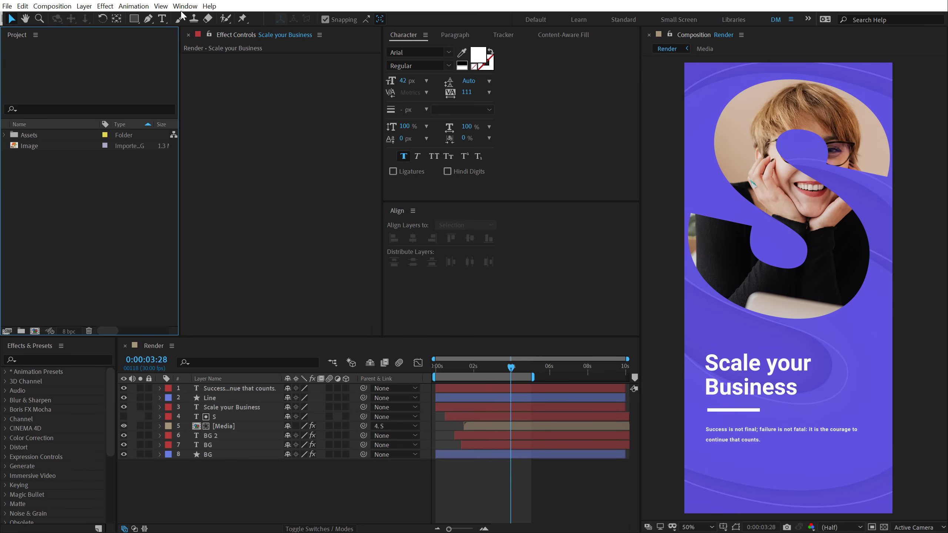
Step: Remove the Tracker and Content-Aware Fill panels from the Character panel group
left_click(459, 37)
left_click(502, 32)
right_click(502, 32)
left_click(513, 37)
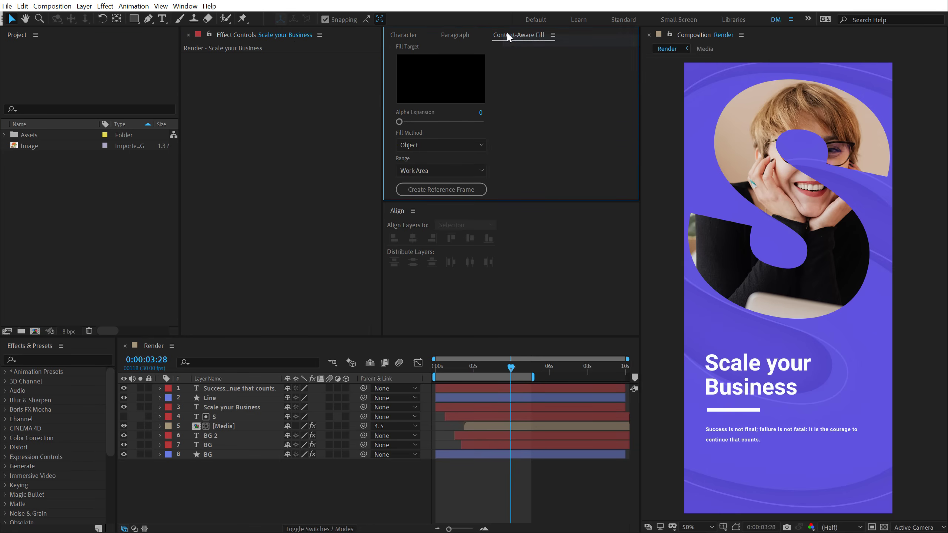
right_click(507, 34)
left_click(513, 39)
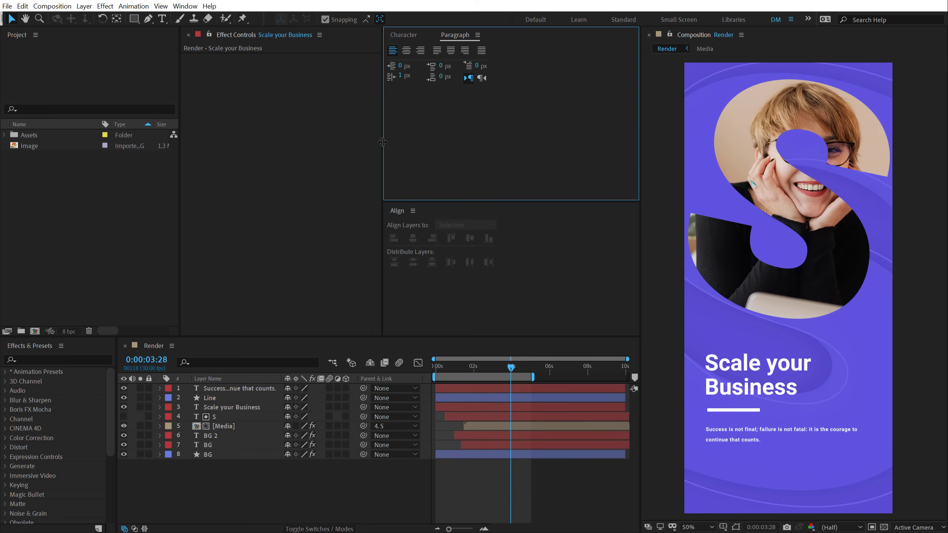
Step: Narrow the Character and Align column and dock the Effects & Presets panel between Effect Controls and Character
left_click_drag(383, 142, 477, 149)
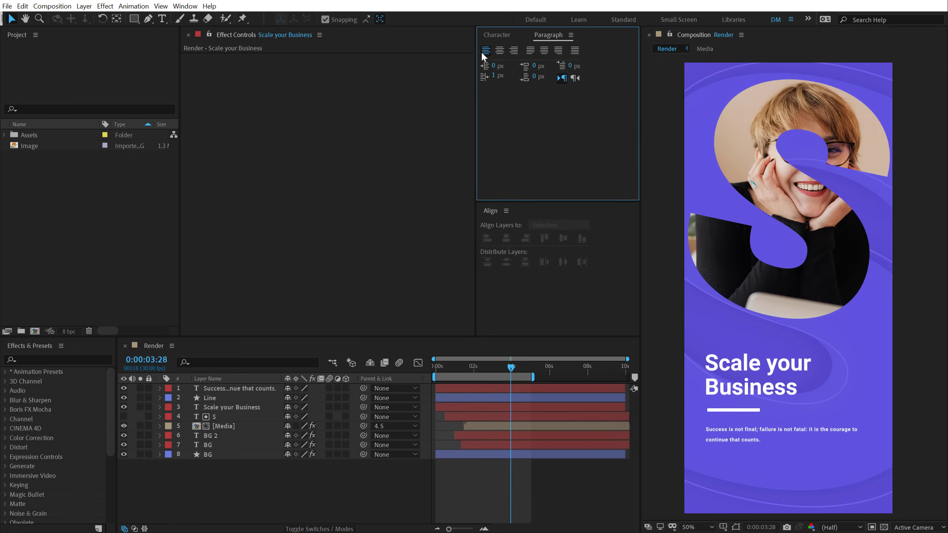
left_click(496, 34)
left_click(43, 264)
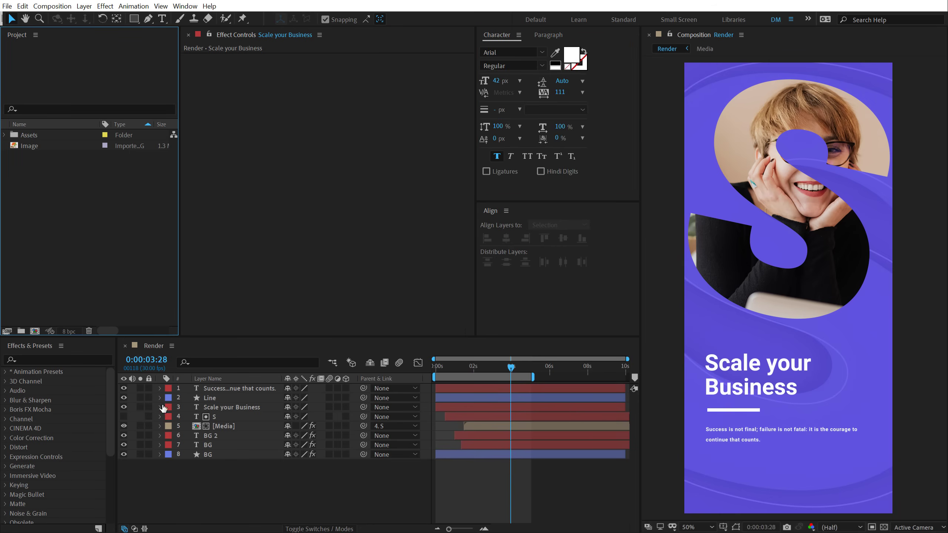
left_click_drag(13, 349, 471, 187)
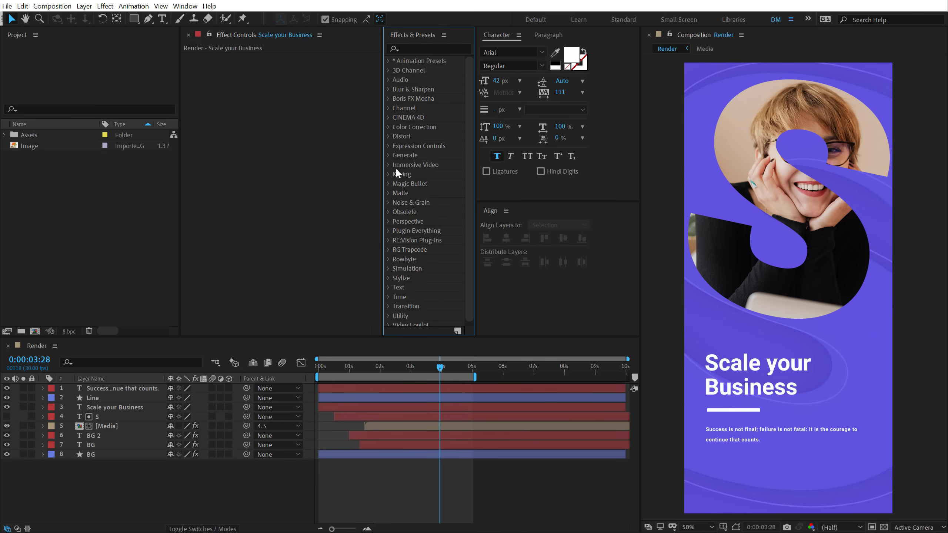
left_click(124, 492)
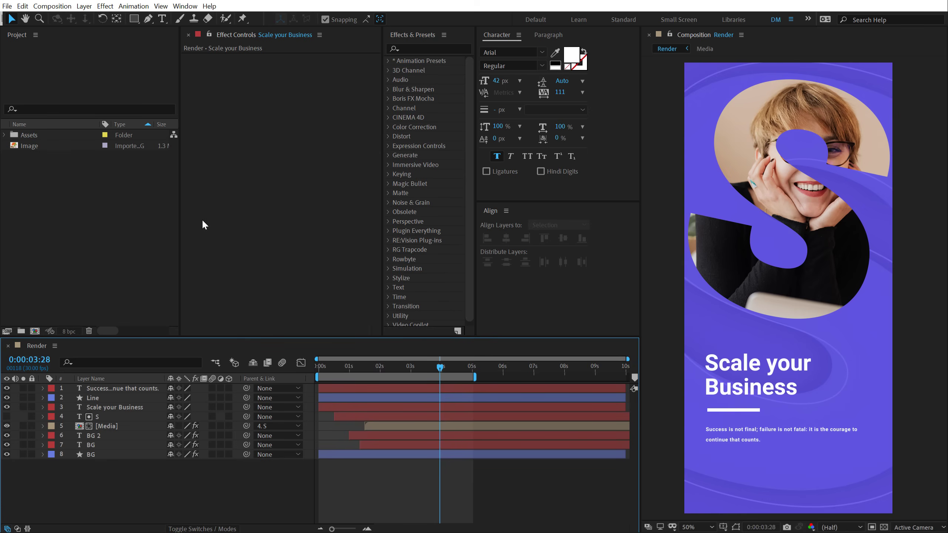
Step: Start a new composition with the aspect ratio unlocked, setting its width to 1125 px and height to 2436 px
left_click(61, 249)
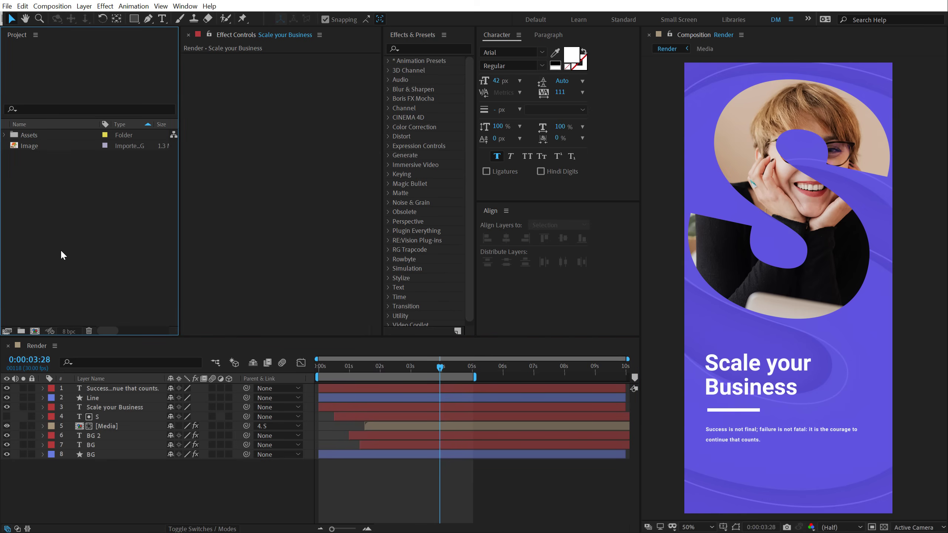
left_click(34, 331)
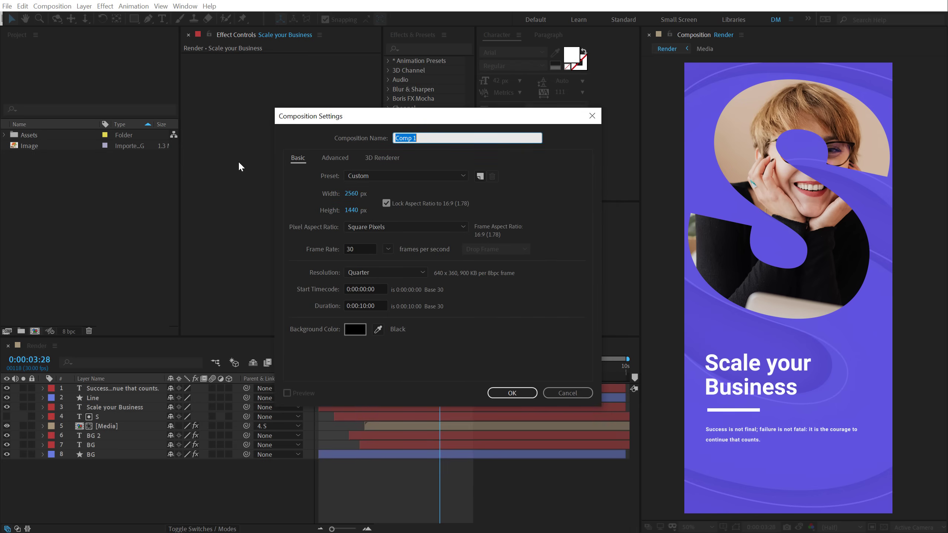
left_click(387, 205)
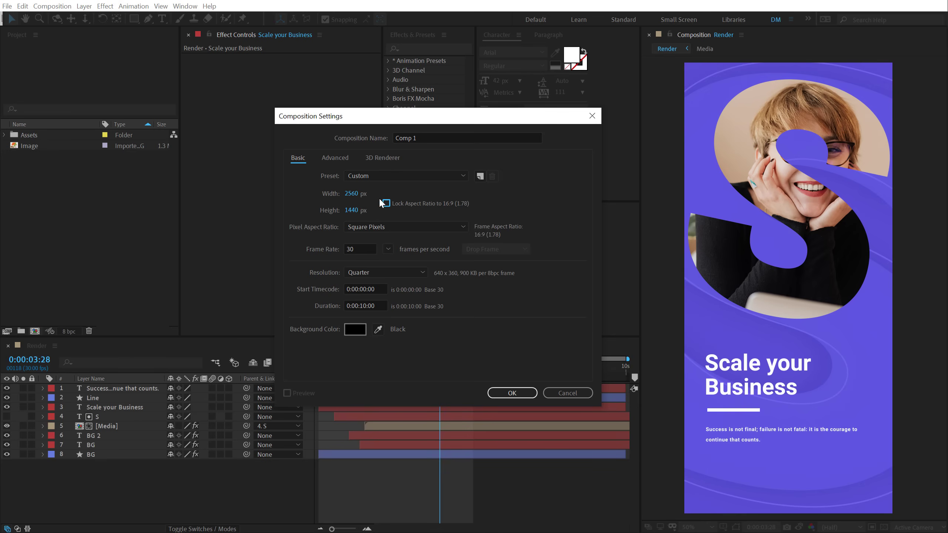
left_click(354, 196)
left_click(352, 209)
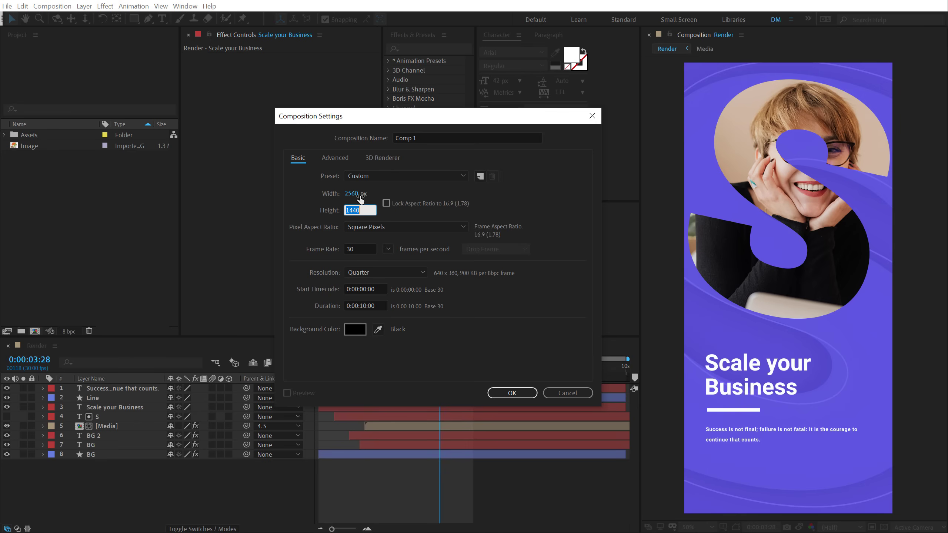
left_click(355, 194)
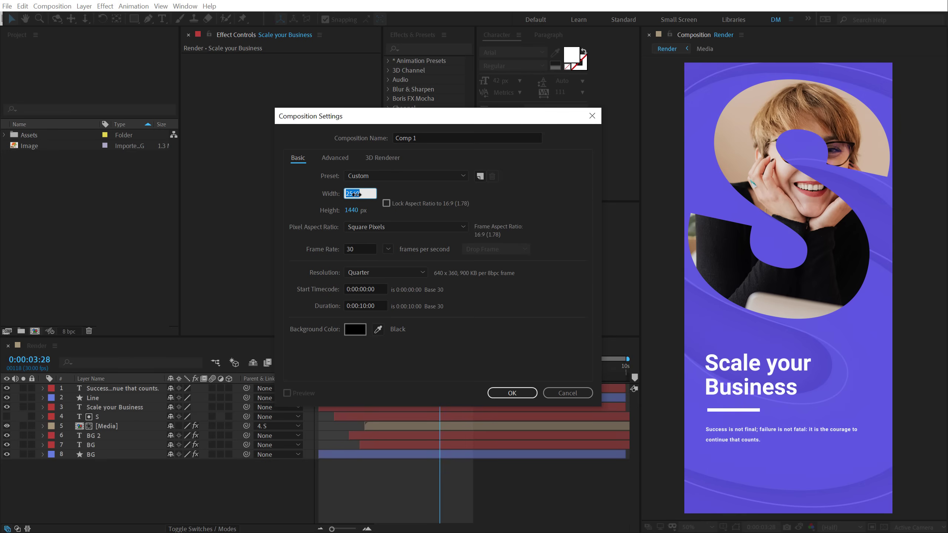
type("1125")
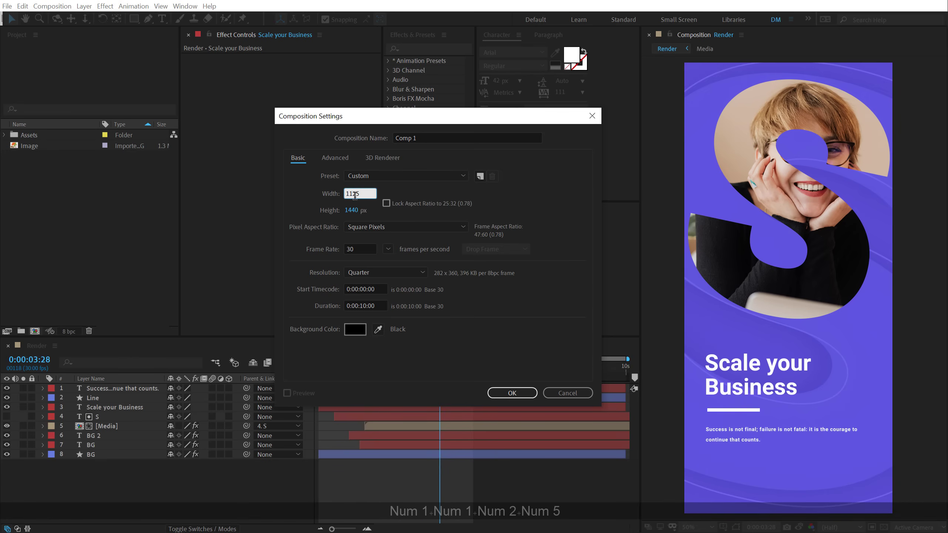
left_click(352, 210)
type("243")
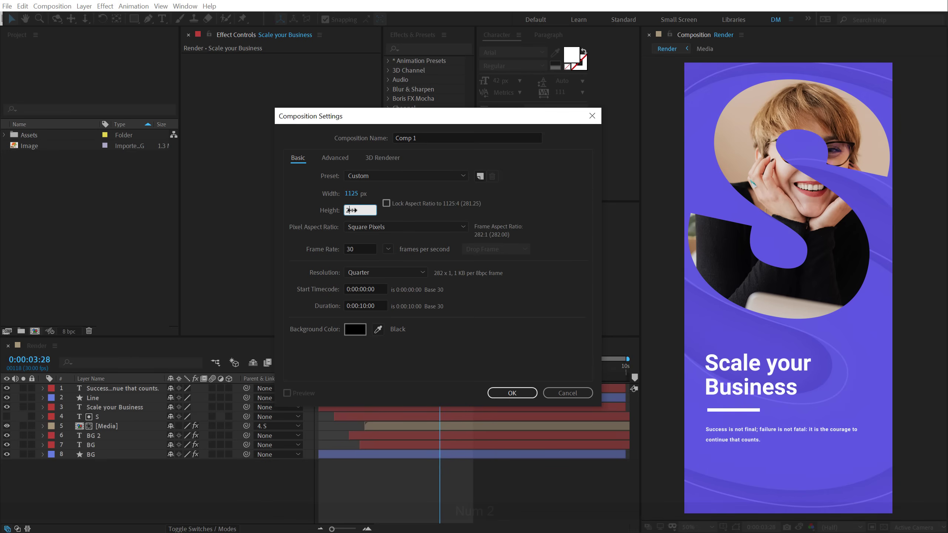
type("6")
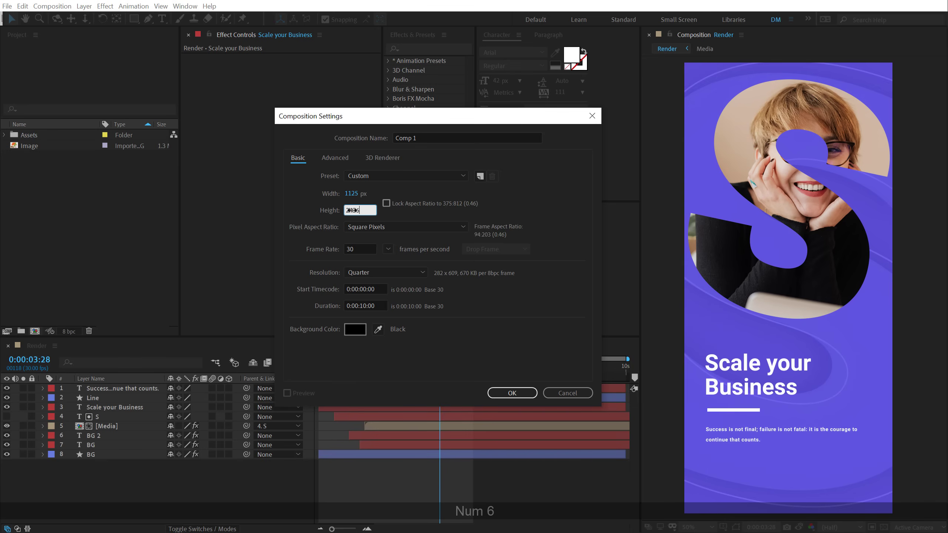
left_click(558, 303)
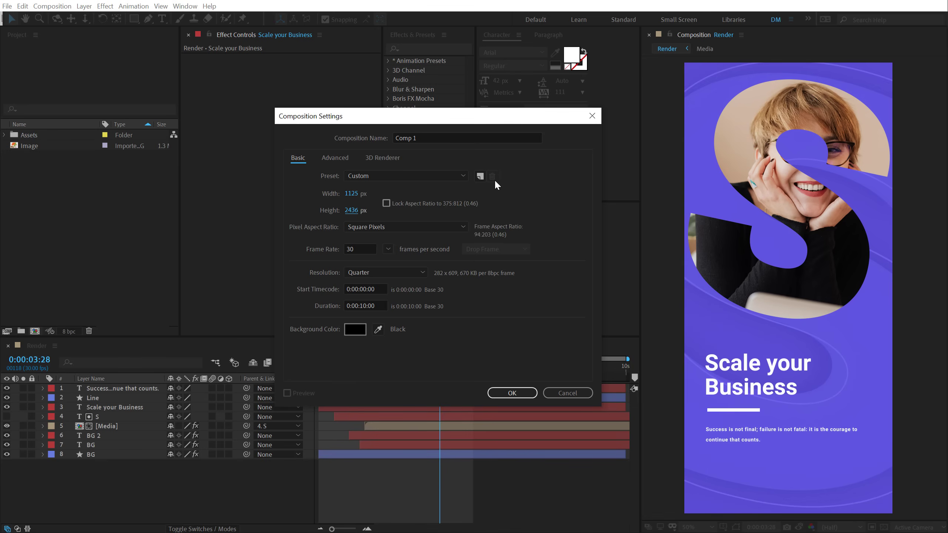
Step: Name the new composition Render and create it
left_click(432, 138)
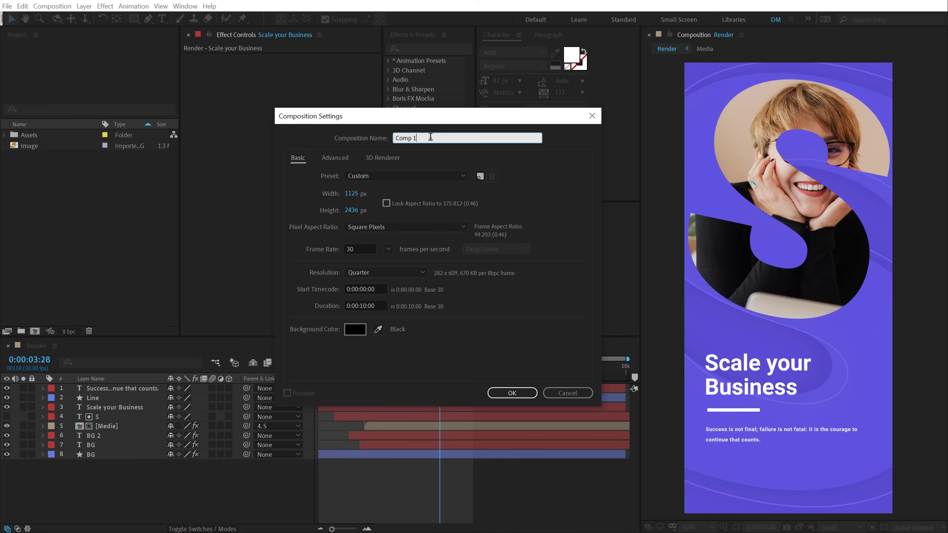
type("Render")
left_click(512, 392)
Step: Create a second composition named Media, 1500 px wide and 1500 px high
left_click(34, 330)
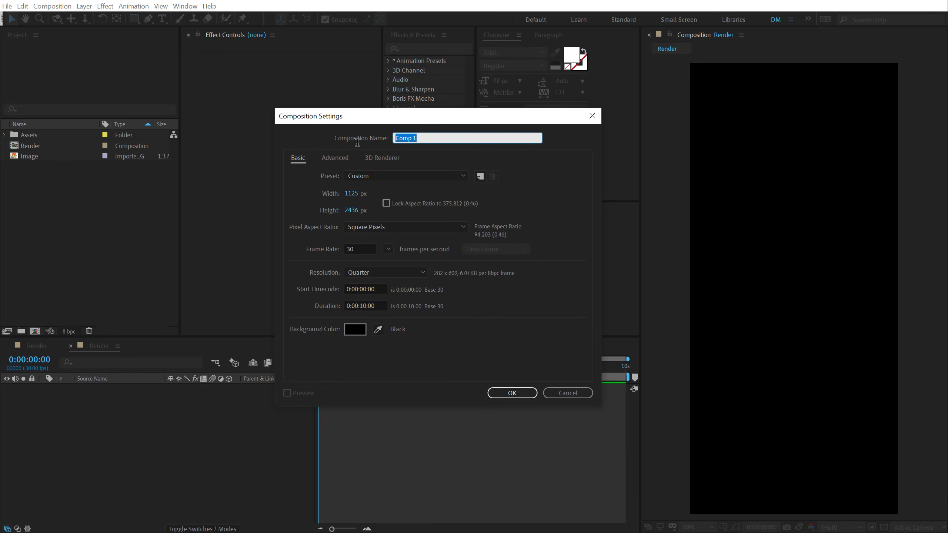
type("Media")
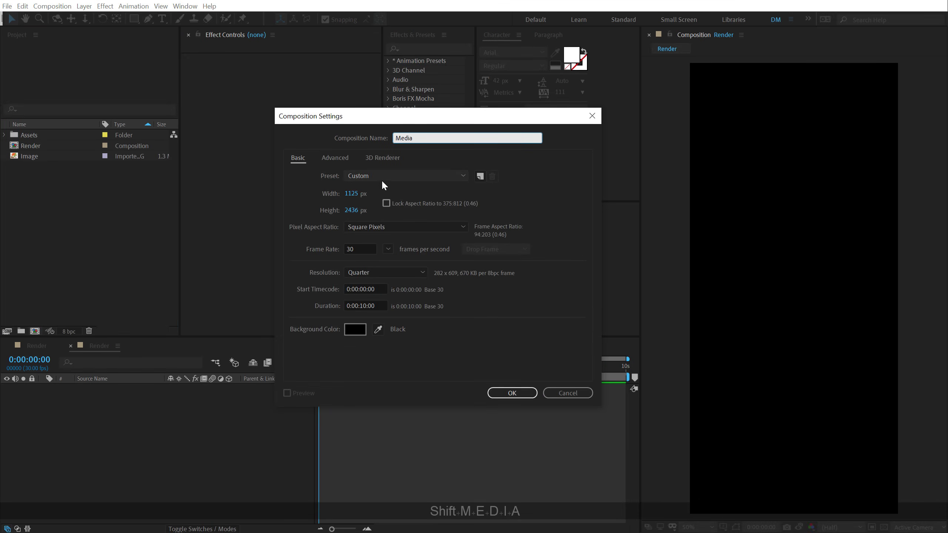
left_click(351, 193)
type("1500")
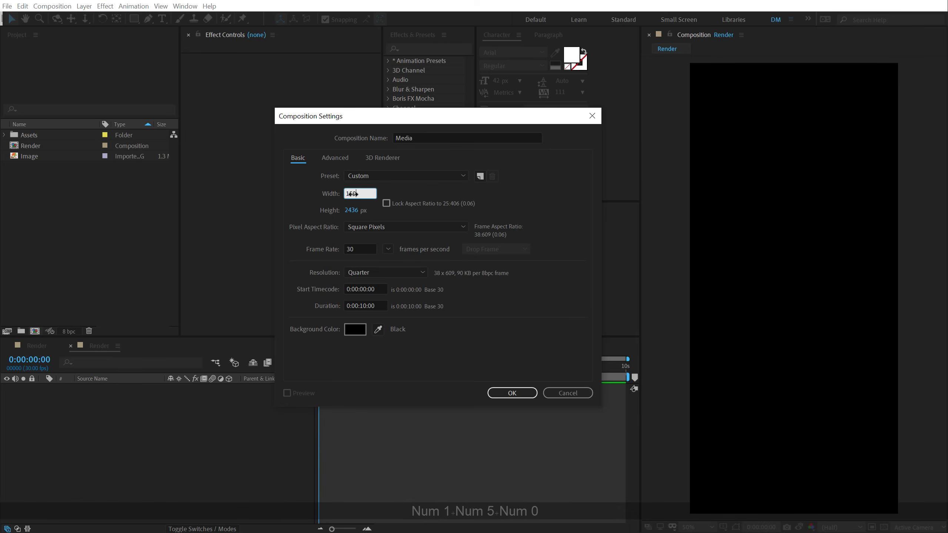
left_click(348, 210)
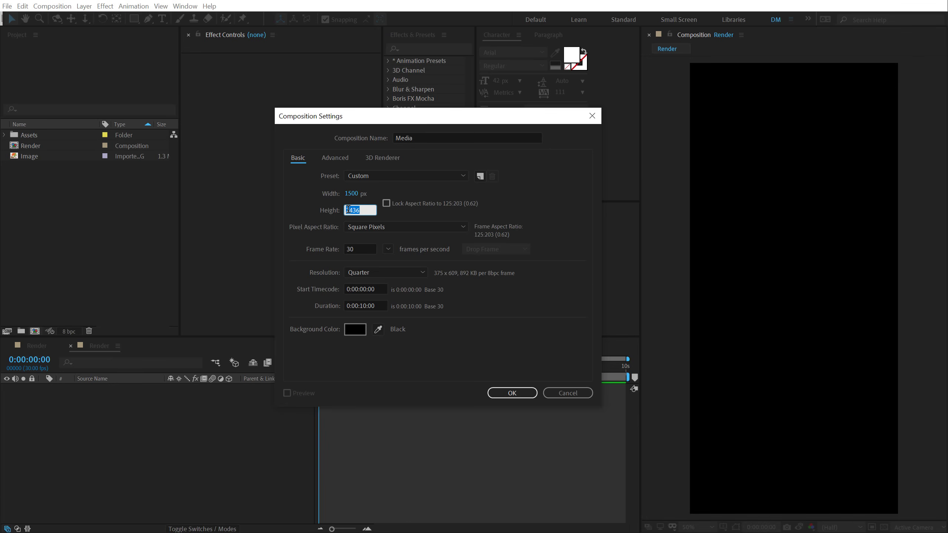
type("1500")
left_click(414, 302)
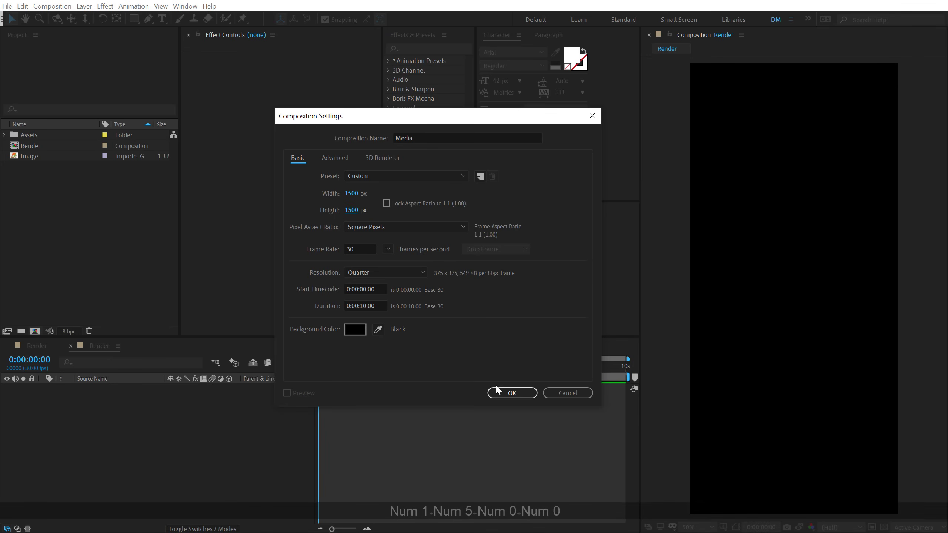
left_click(502, 392)
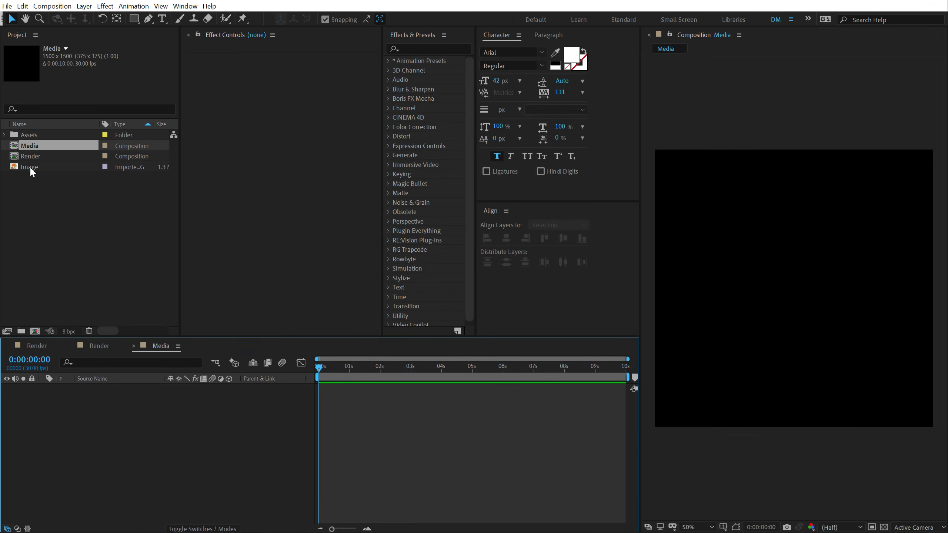
Step: Add the Image footage to the Media composition, scale it to 55%, and reposition it to frame the woman
left_click_drag(30, 167, 119, 469)
key("s")
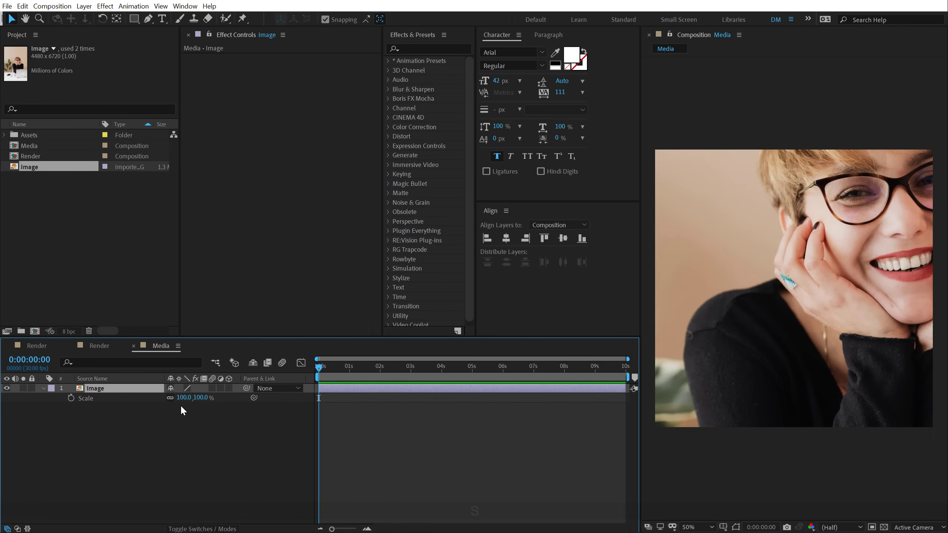
left_click_drag(194, 397, 172, 399)
left_click_drag(752, 315, 728, 313)
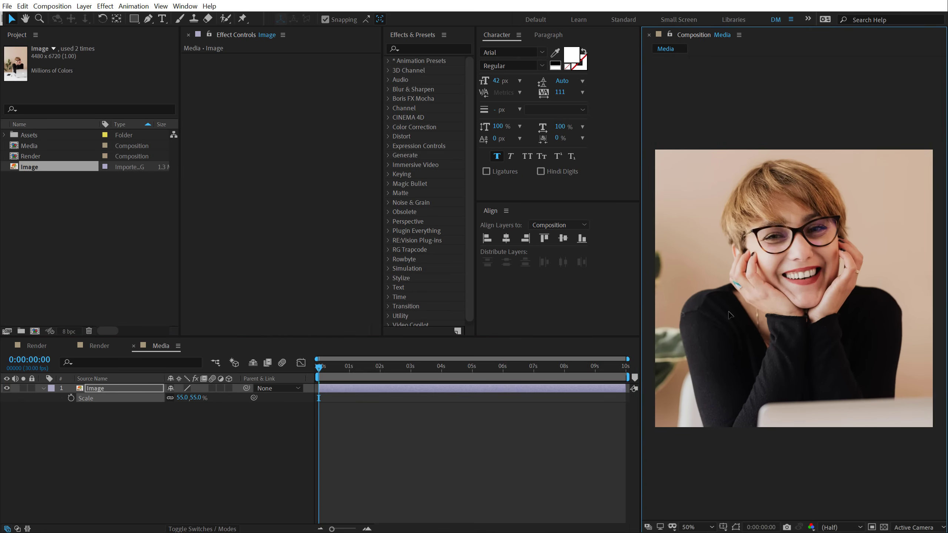
left_click(125, 389)
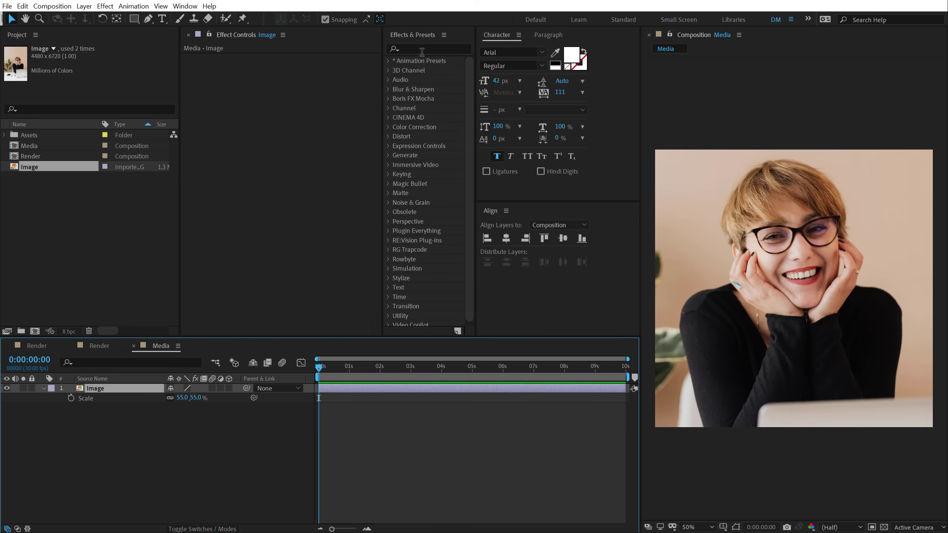
Step: Apply the Sharpen effect to the Image layer in the Media composition and set its Sharpen Amount to 25
left_click(421, 50)
type("sharpe")
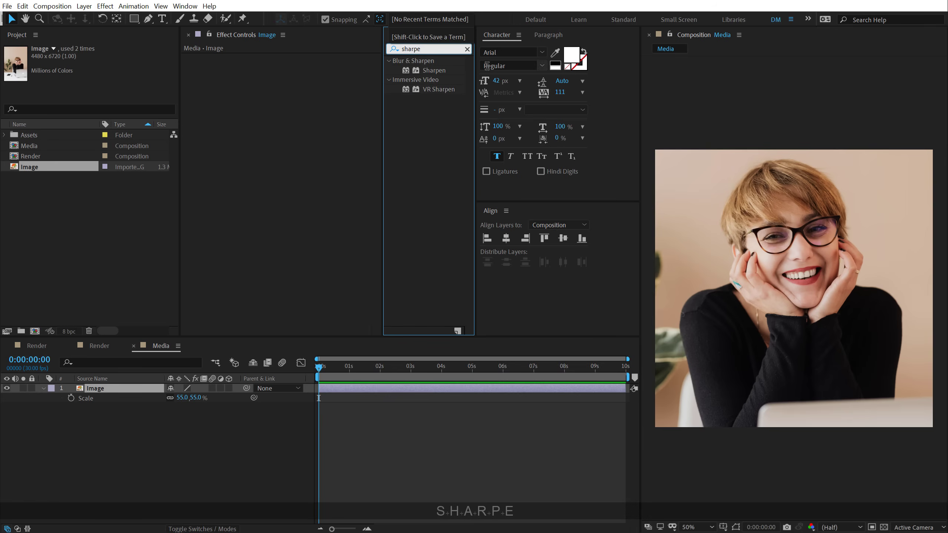
left_click_drag(434, 71, 143, 392)
left_click(292, 67)
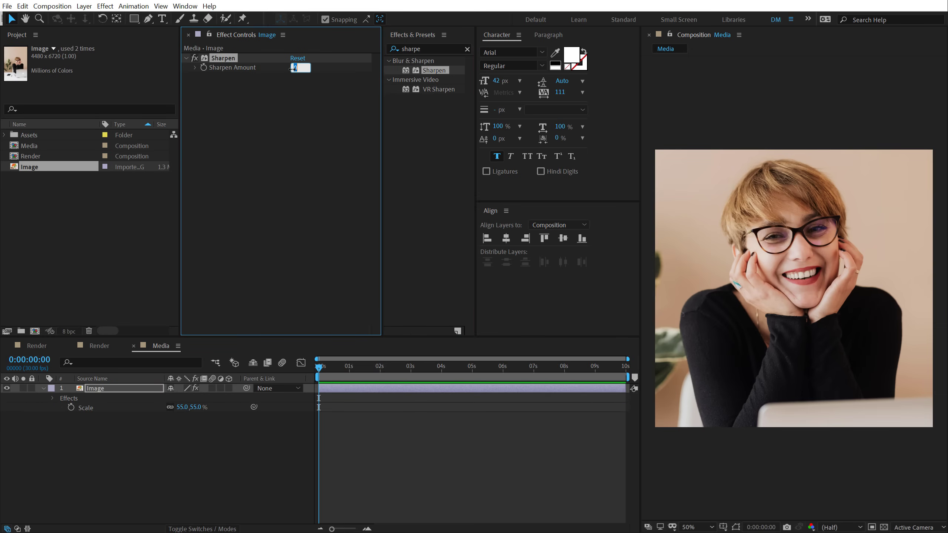
type("25")
key("Return")
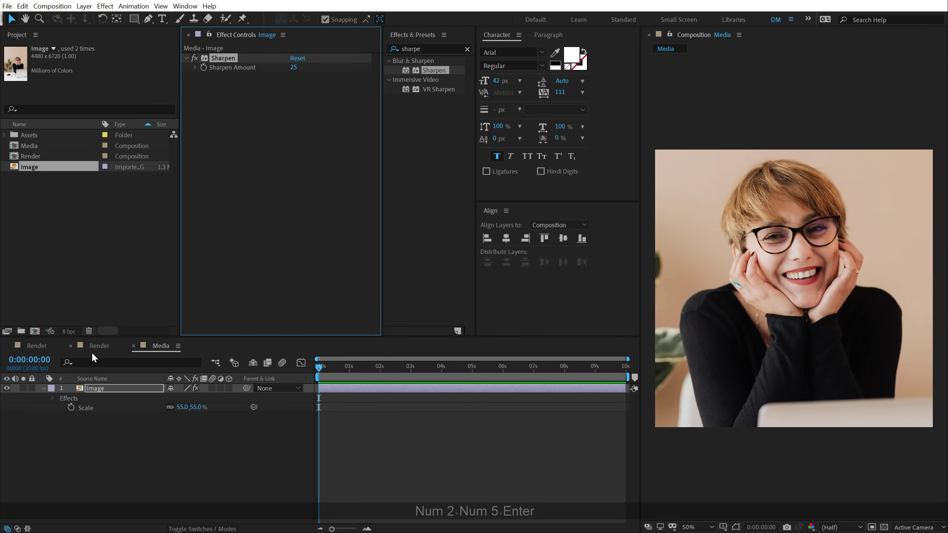
left_click(72, 455)
left_click(64, 252)
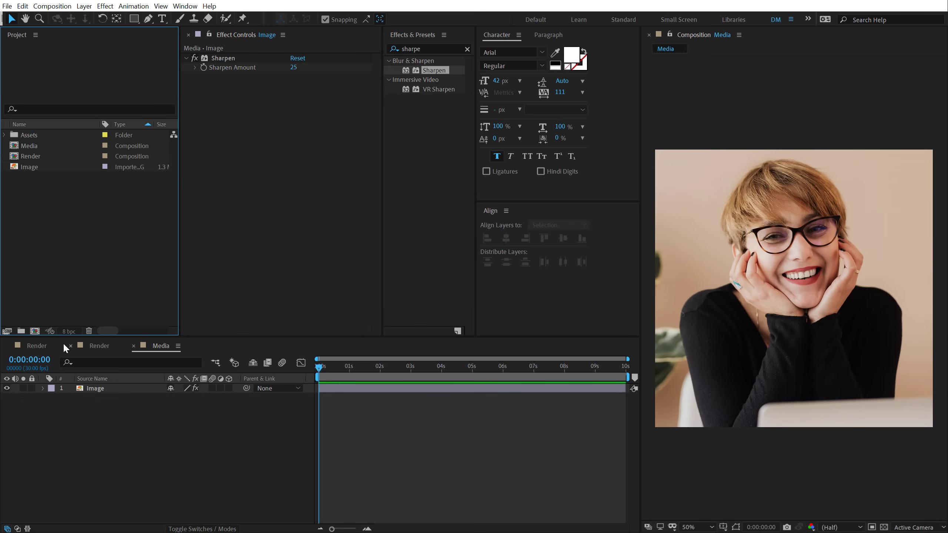
Step: In the Render composition, draw a white ellipse from the centre outward, large enough to cover the whole frame
left_click(99, 345)
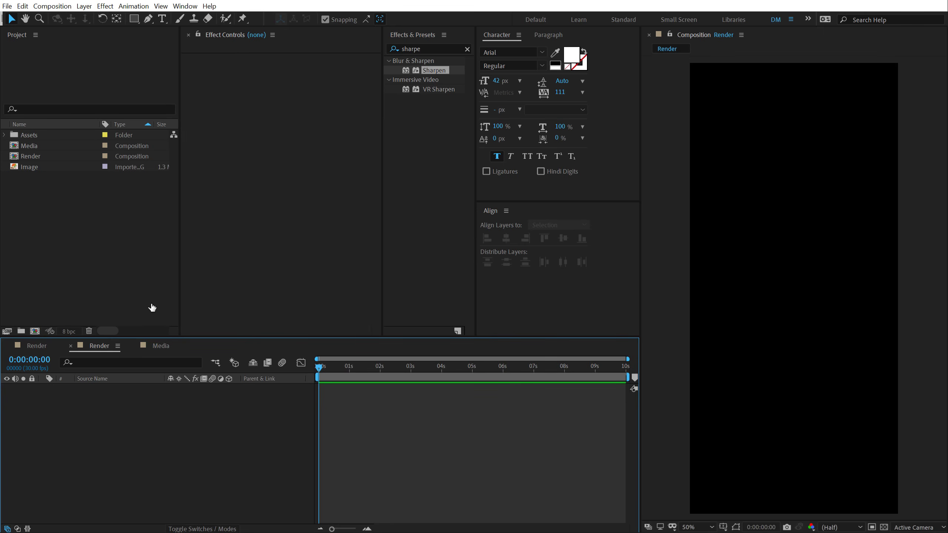
left_click_drag(133, 19, 172, 42)
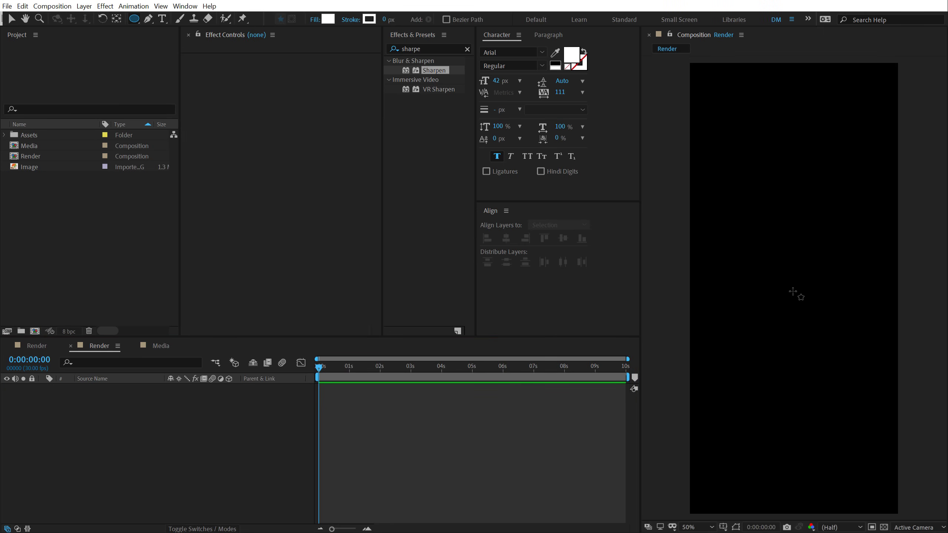
left_click_drag(792, 290, 947, 531)
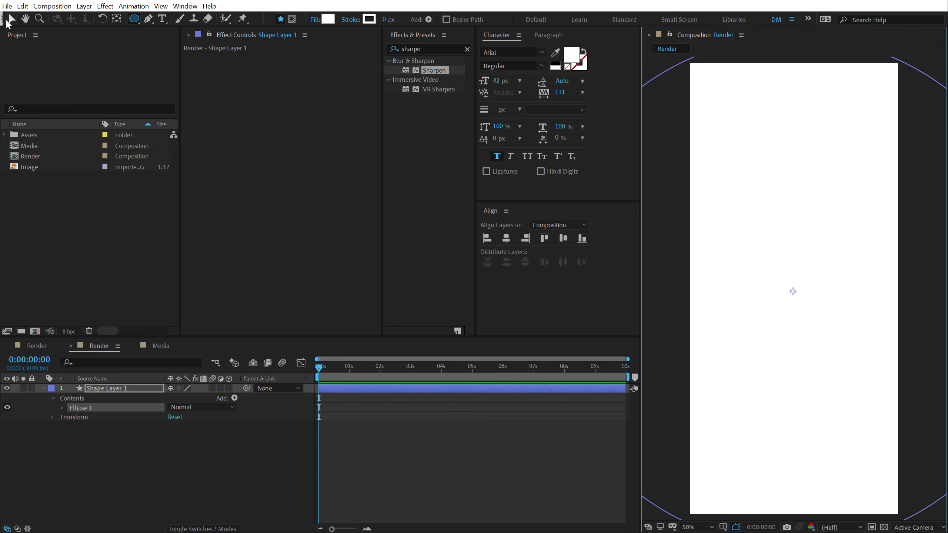
left_click(9, 19)
Step: Collapse the ellipse's shape layer and rename it BG
left_click(44, 388)
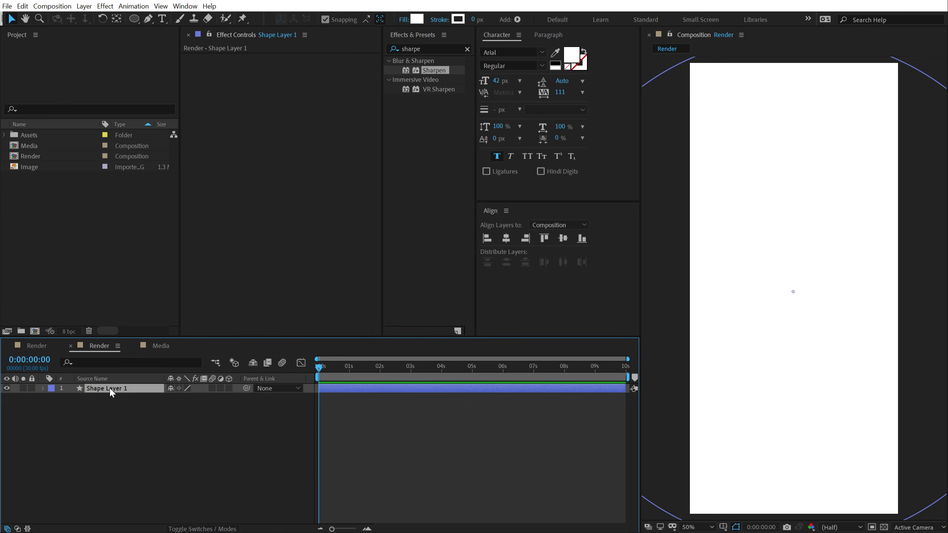
key("Return")
type("BG")
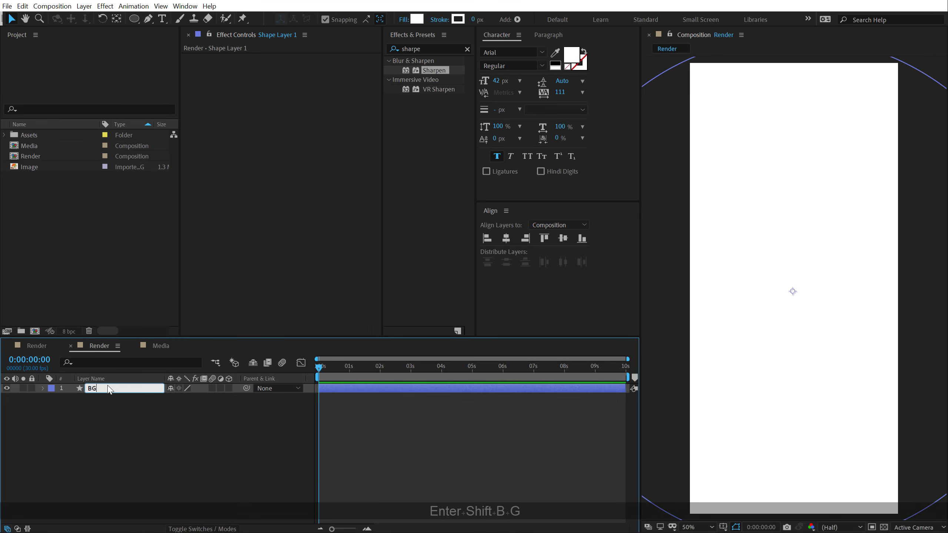
key("Return")
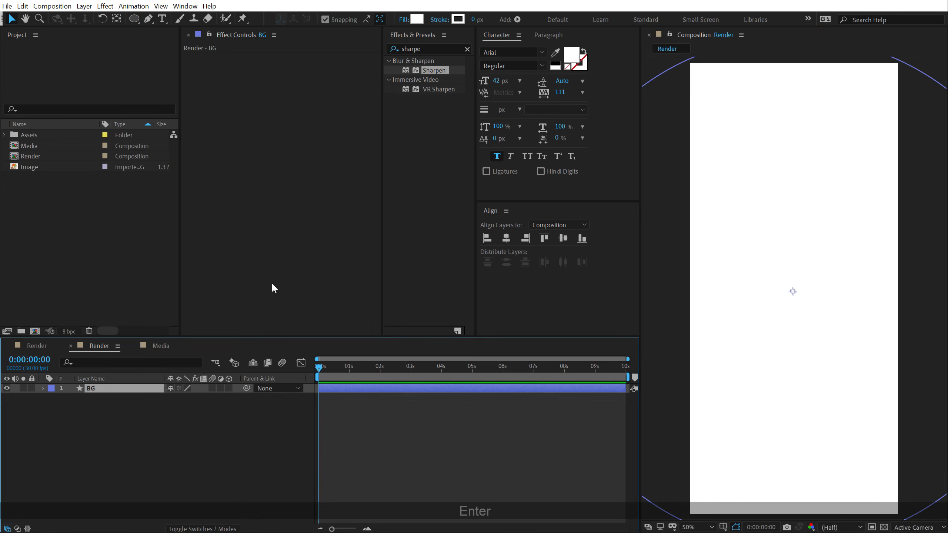
Step: Find the Fill effect and apply it to the BG layer
left_click_drag(420, 49, 315, 64)
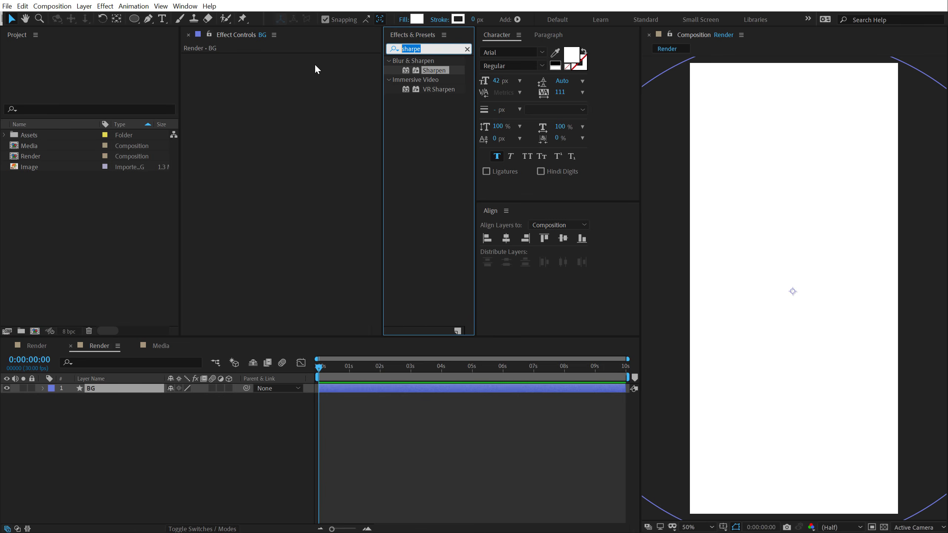
type("fill")
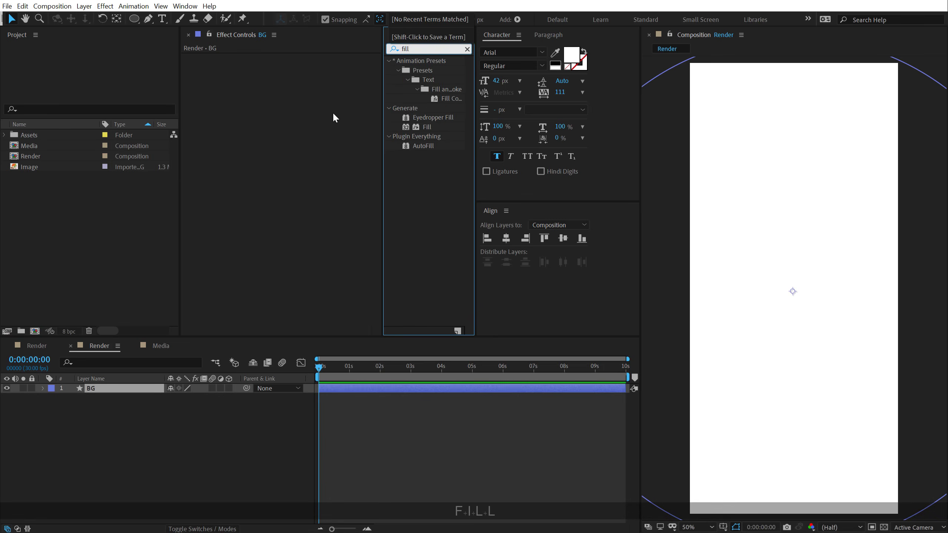
double_click(427, 127)
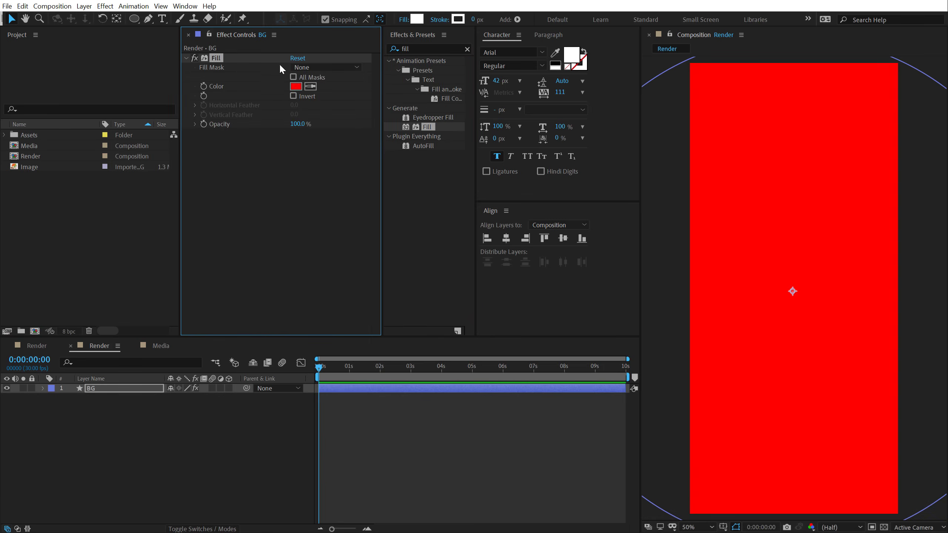
Step: Change the BG layer's Fill colour to a muted blue-violet, about 4F49B4
left_click(300, 86)
left_click_drag(183, 13, 288, 158)
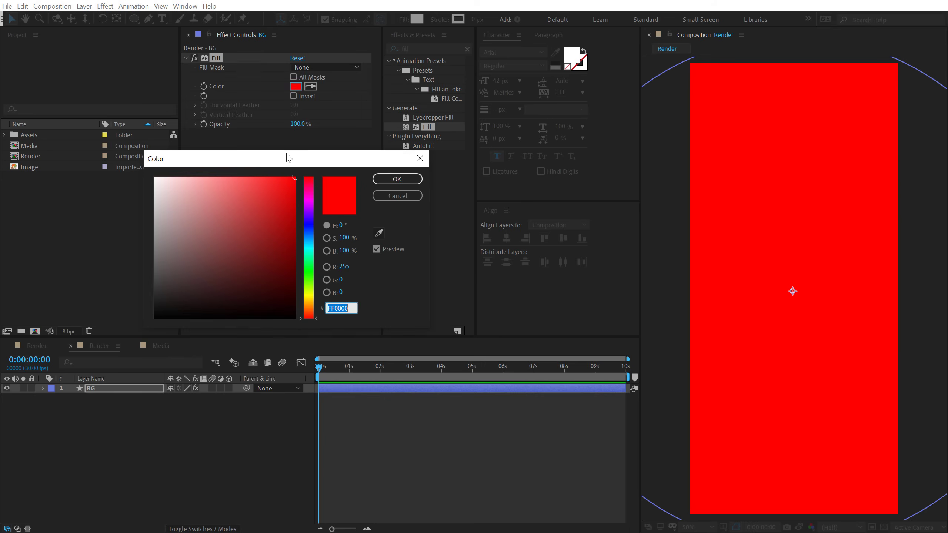
left_click(306, 229)
left_click_drag(252, 226, 247, 218)
left_click_drag(312, 221, 312, 222)
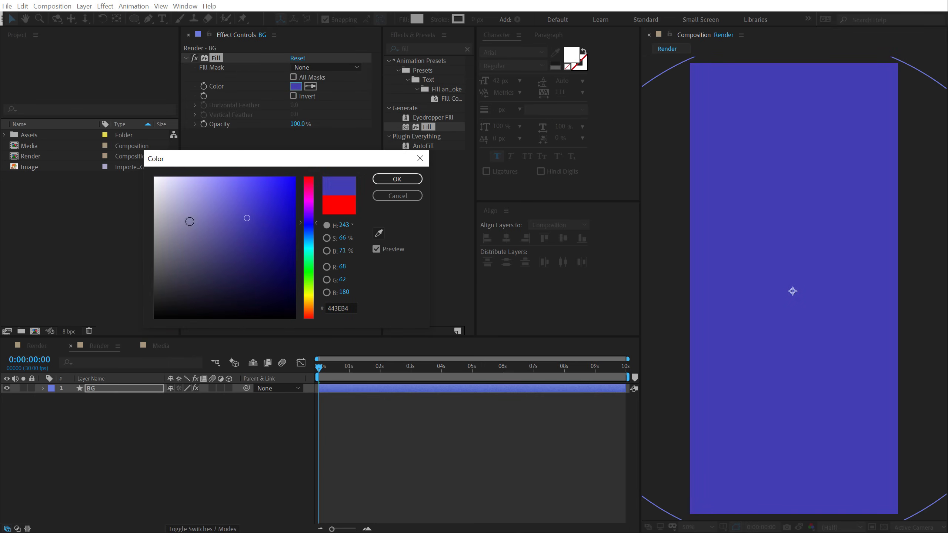
left_click_drag(247, 215, 238, 218)
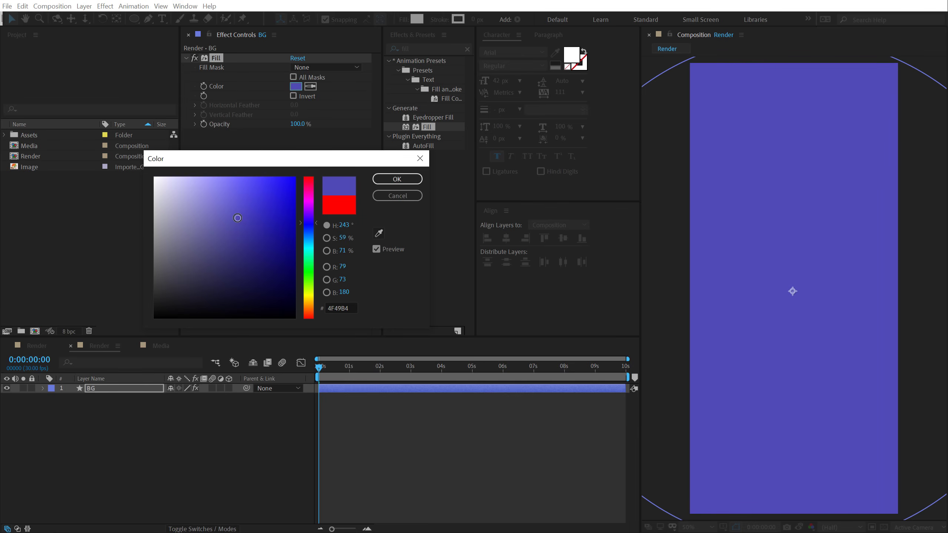
left_click(388, 182)
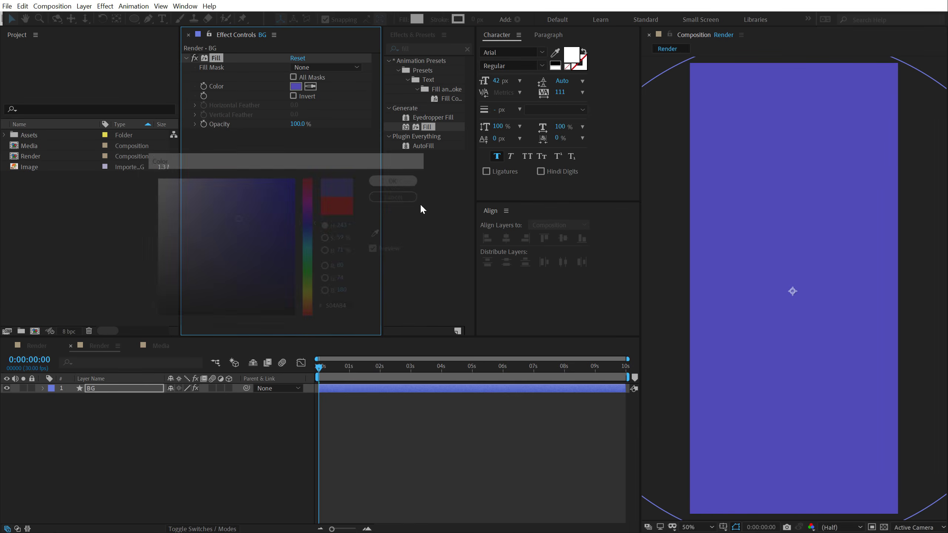
left_click(161, 446)
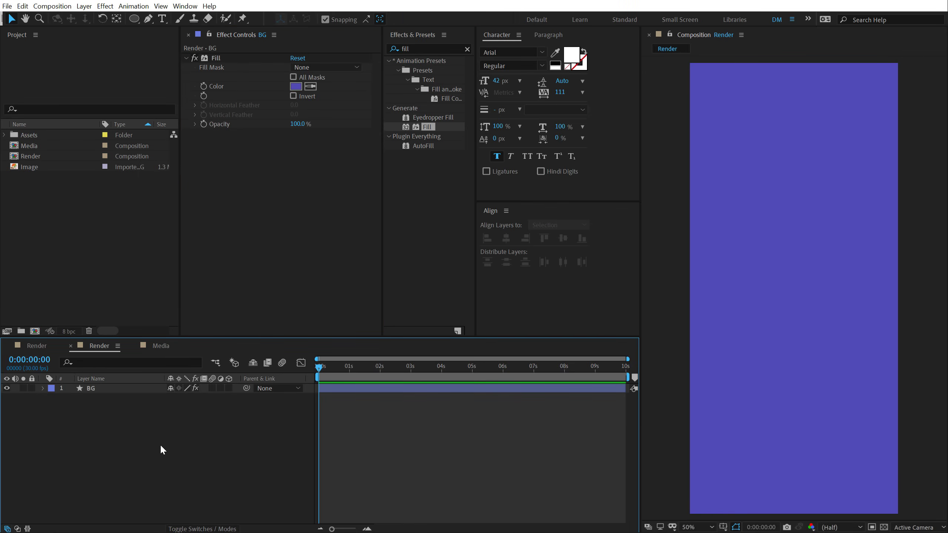
Step: Add a text layer reading S with a font size of 469 px and place it in the upper middle of the frame
left_click(162, 19)
left_click(740, 158)
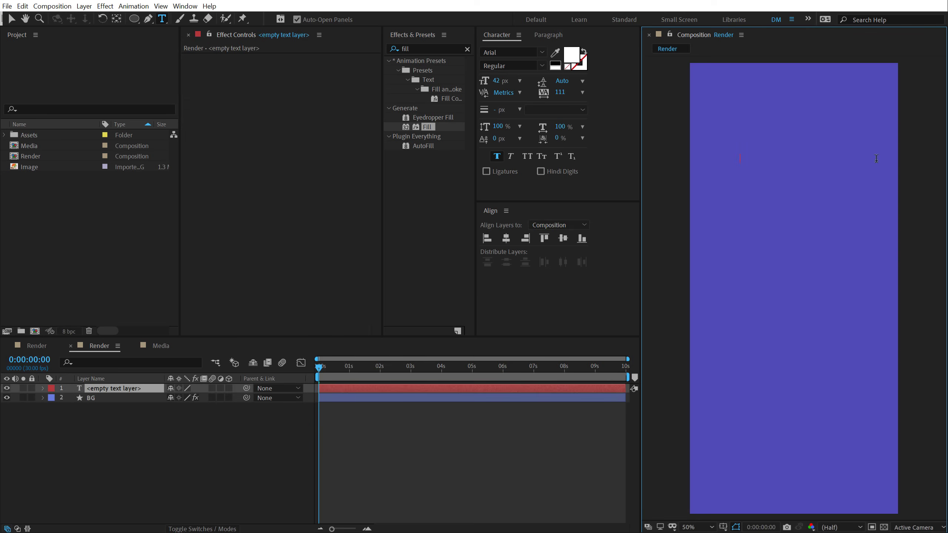
left_click_drag(496, 81, 634, 90)
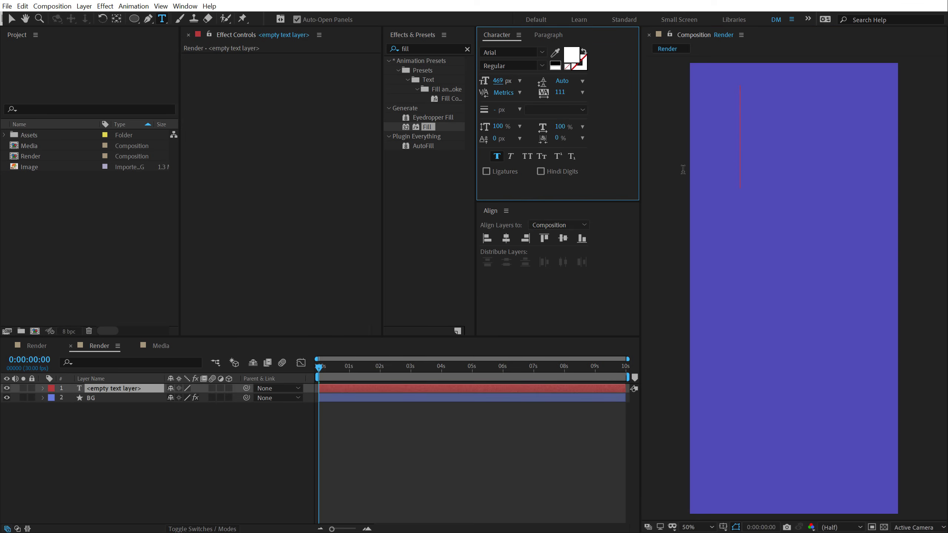
type("S")
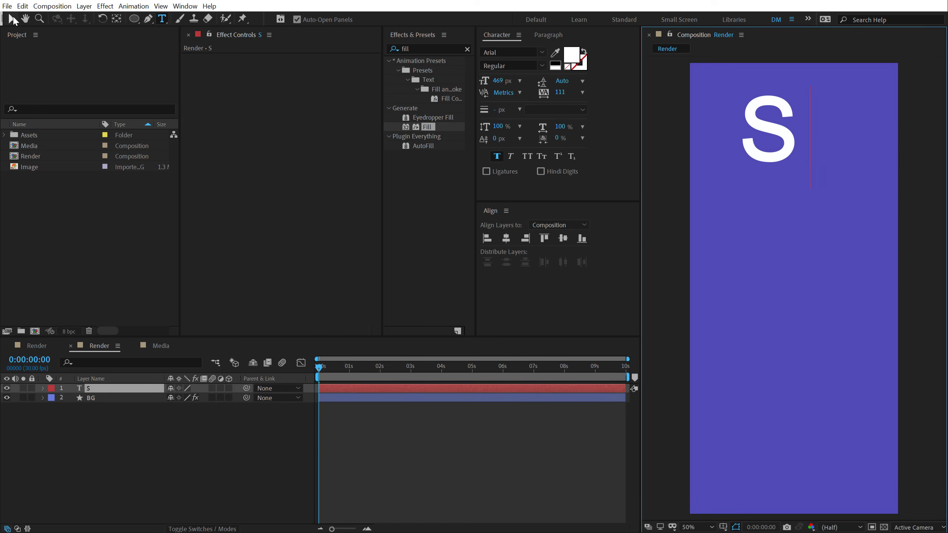
left_click(11, 18)
left_click_drag(787, 140, 817, 162)
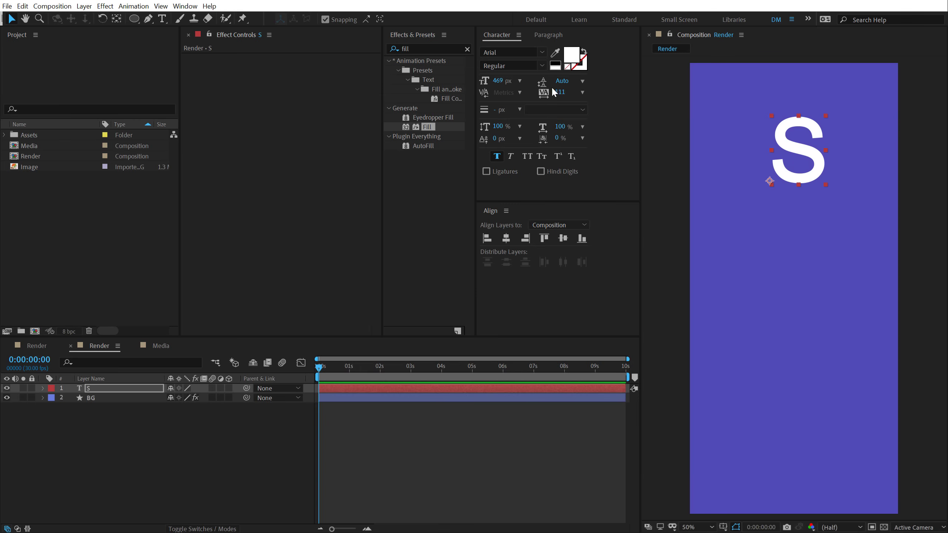
Step: Set the S text's font to Roboto Black, nudge it slightly down, and centre its anchor point on the letter
left_click(508, 51)
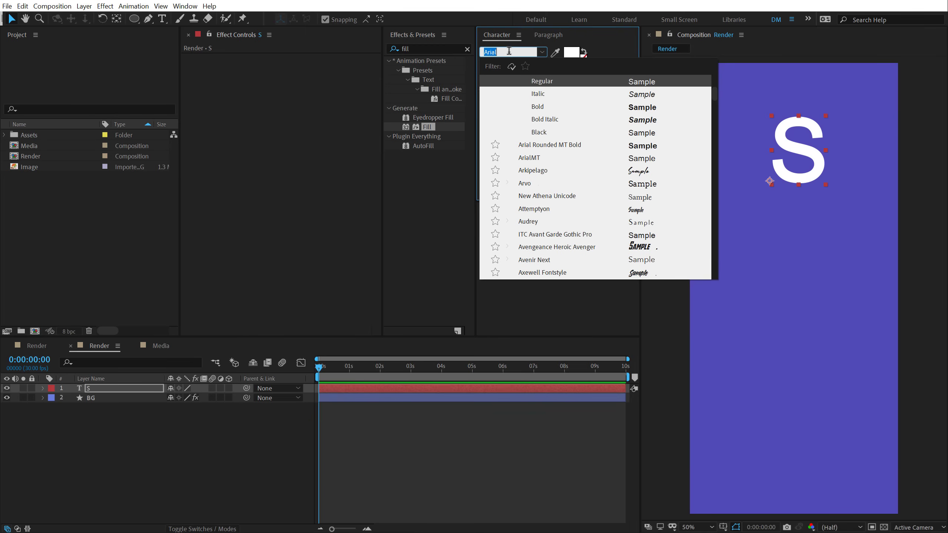
type("robo")
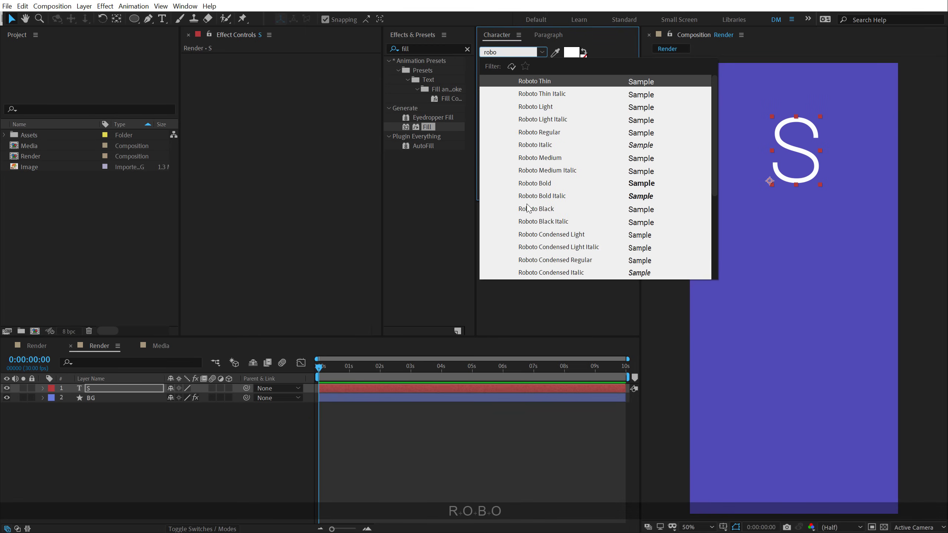
left_click(549, 210)
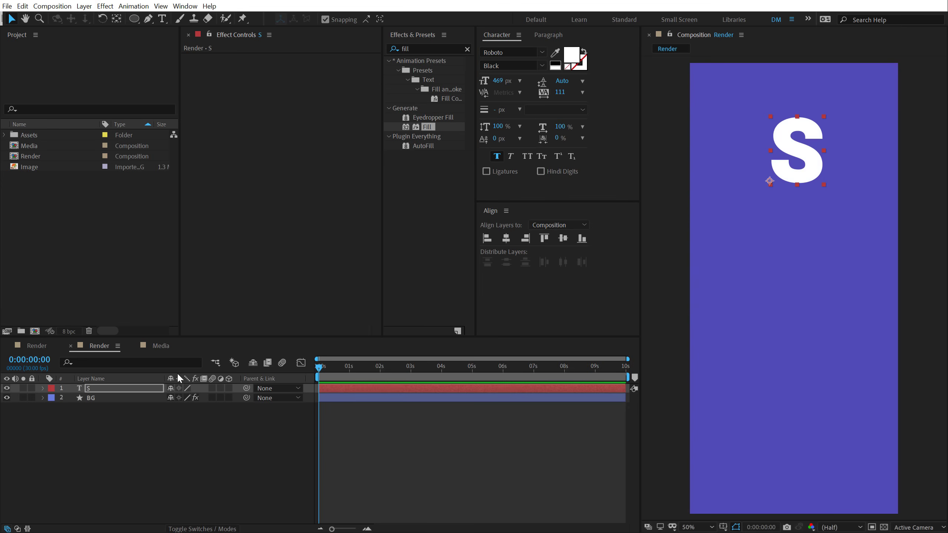
left_click_drag(808, 164, 804, 171)
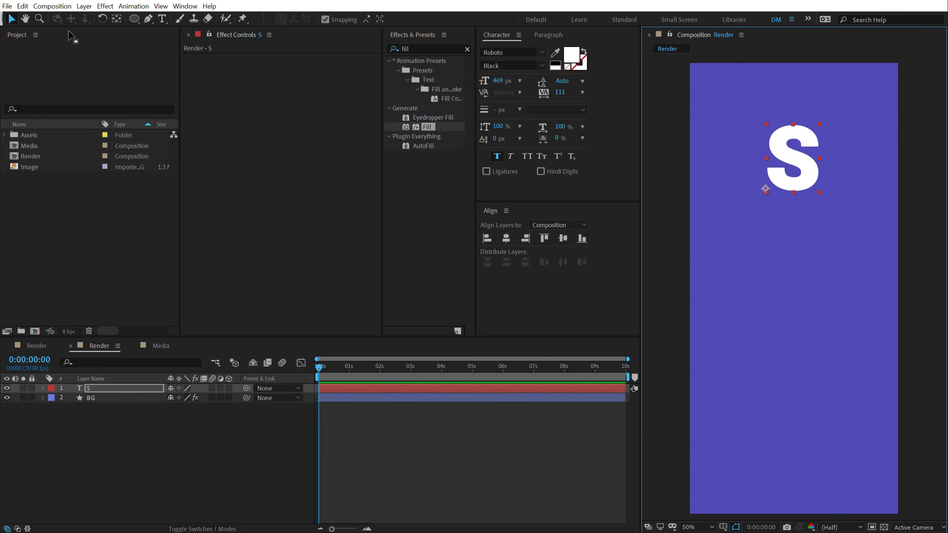
double_click(116, 18, "ctrl")
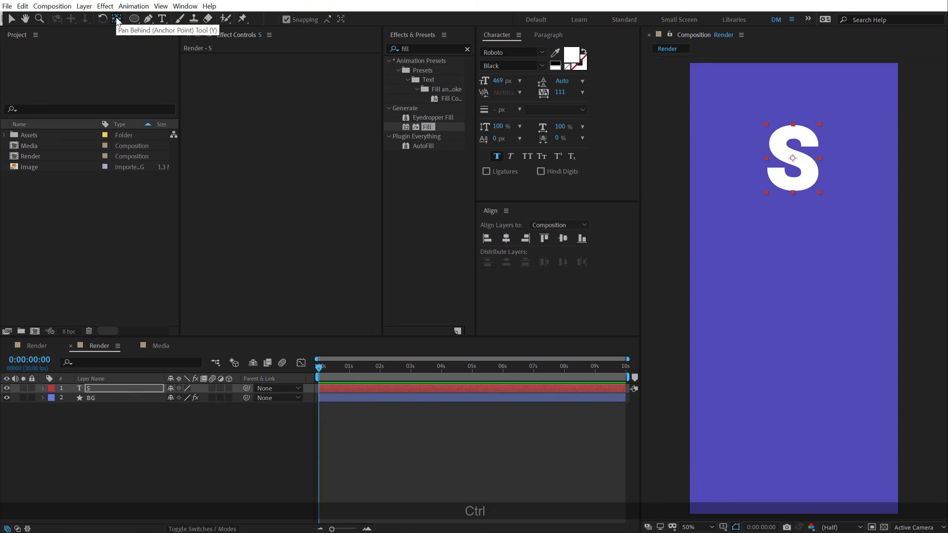
left_click(13, 22)
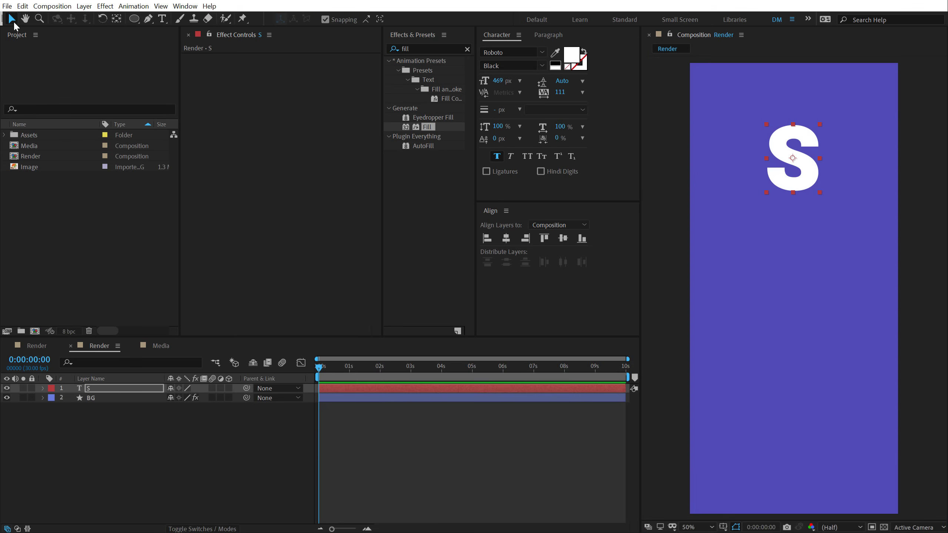
Step: Enlarge the S text's font size to 1296 px and reposition the letter within the upper half of the frame
left_click(134, 388)
left_click_drag(498, 81, 612, 80)
left_click_drag(869, 124, 832, 206)
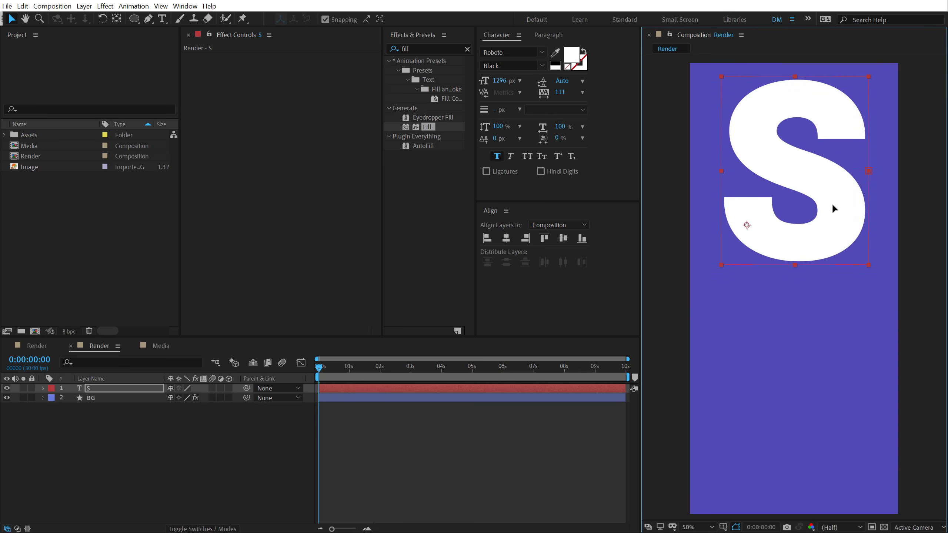
Step: Scale the S layer to 115%, recentre its anchor point, and move the letter fully inside the frame's upper half
key("s")
left_click_drag(184, 398, 208, 398)
double_click(116, 19, "ctrl")
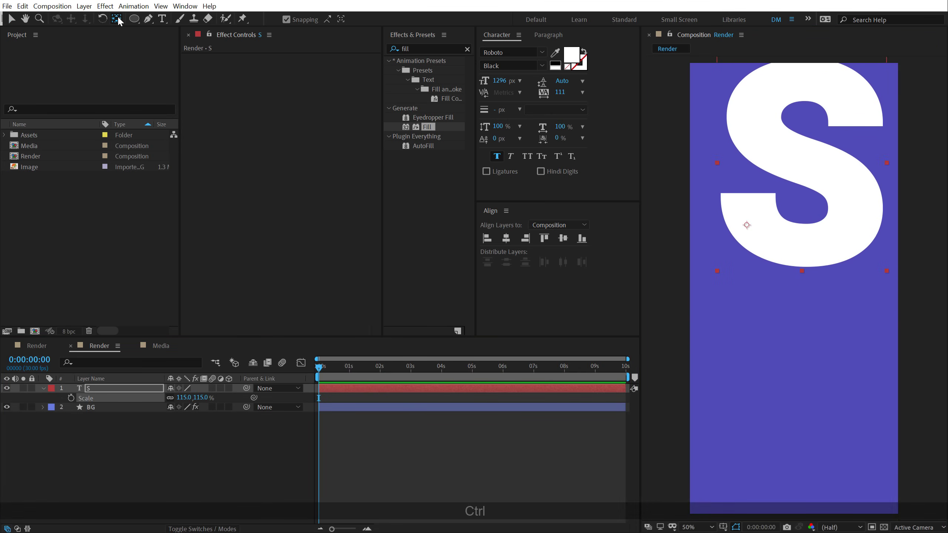
key("v")
left_click_drag(815, 174, 807, 197)
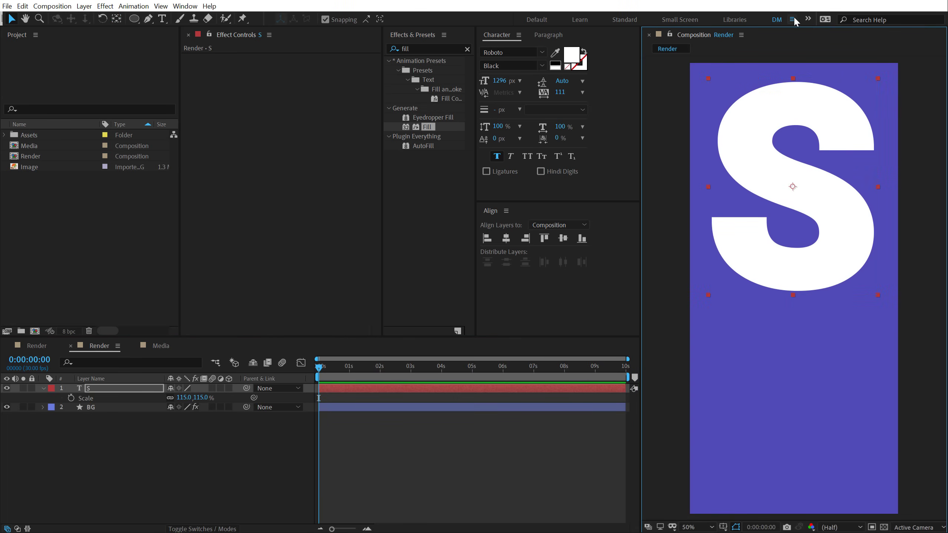
Step: Turn off snapping, rotate the S layer to 10°, and nudge it slightly upward
left_click(325, 20)
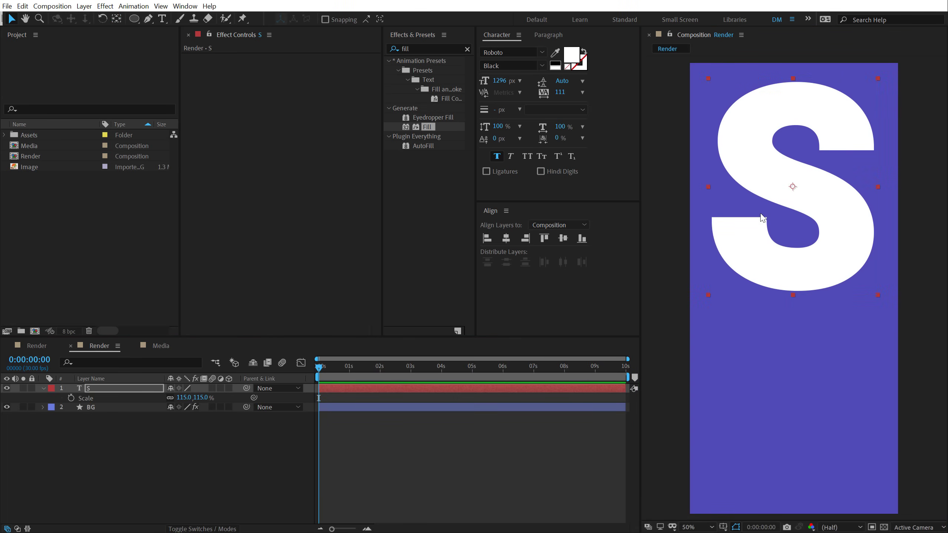
key("r")
left_click(184, 398)
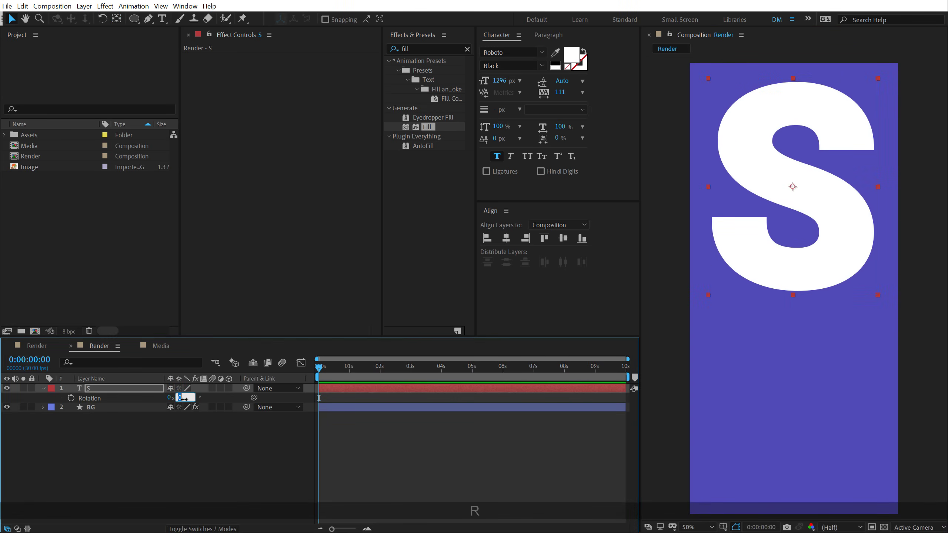
type("10")
key("Return")
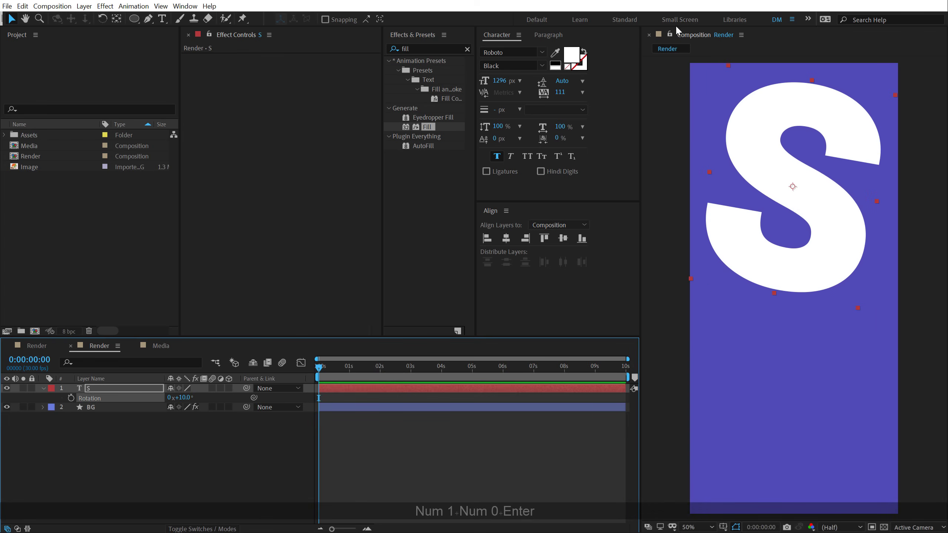
mouse_move(852, 219)
left_mouse_down()
mouse_move(843, 203)
mouse_move(848, 214)
left_mouse_up()
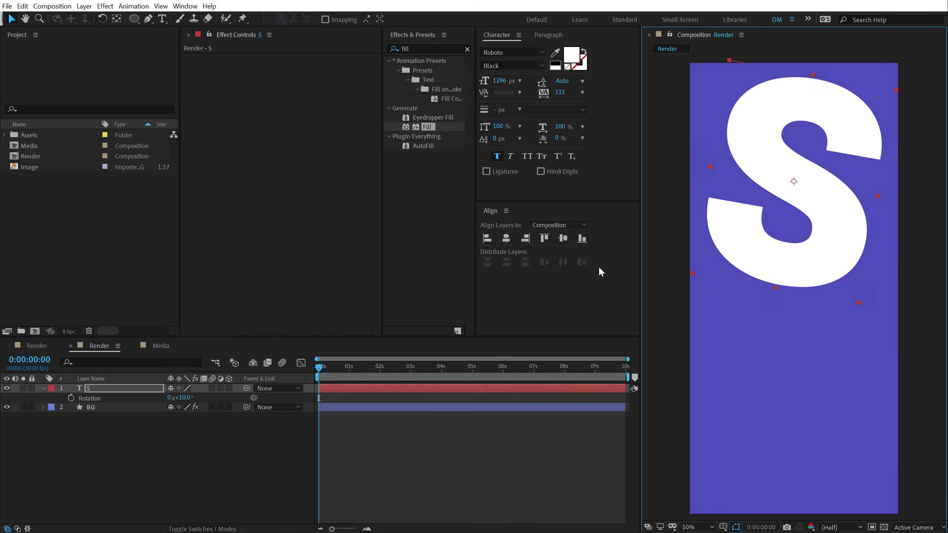
Step: Add the Media composition between the S and BG layers, and move it up so the portrait sits behind the letter
left_click(43, 389)
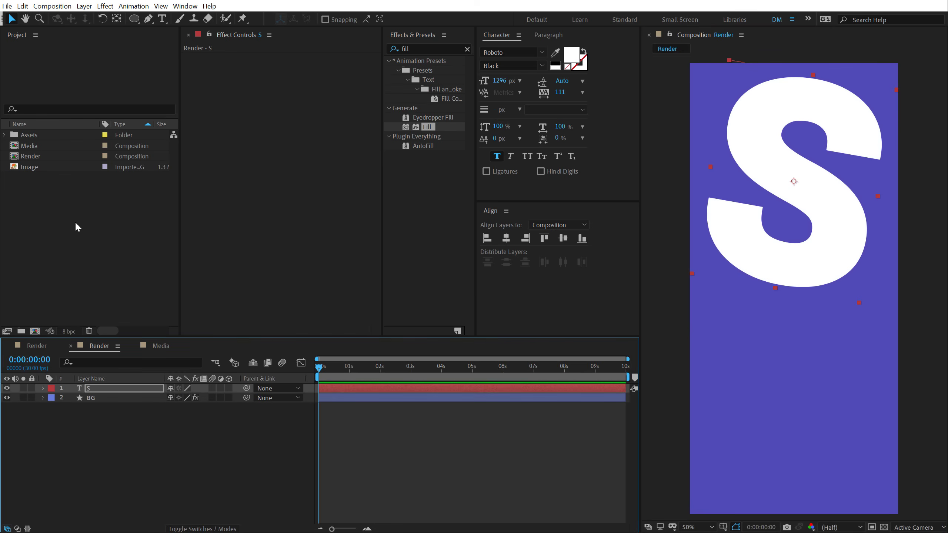
left_click_drag(29, 145, 85, 395)
left_click_drag(806, 384, 805, 287)
left_click(225, 429)
Step: Set the Media layer's track matte to Alpha so the S letter masks the portrait
key("F4")
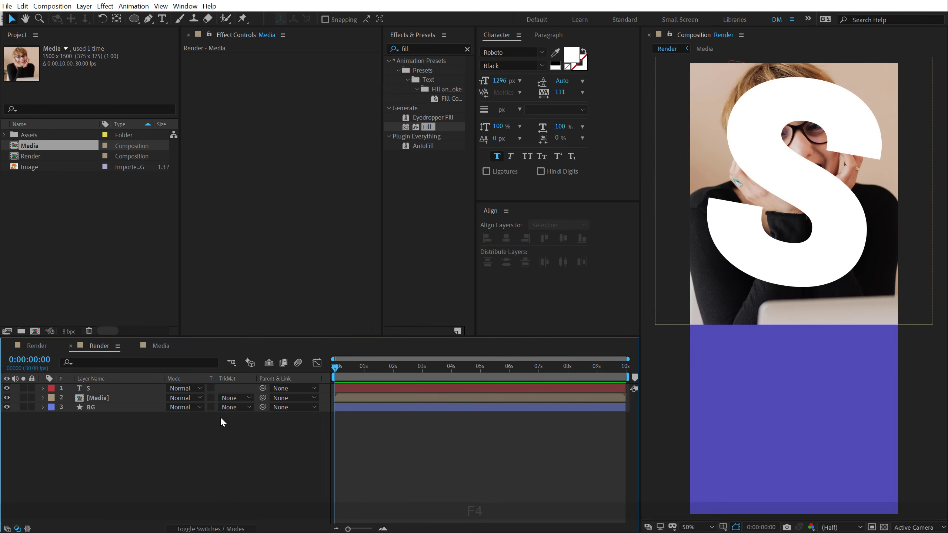
left_click(236, 397)
left_click(238, 424)
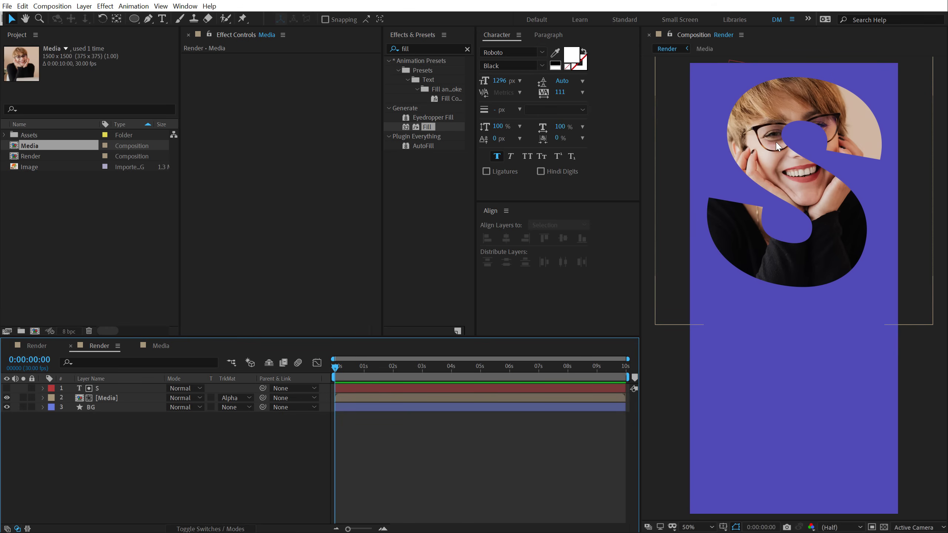
Step: Place a visible duplicate of the S directly beneath the Media layer, enlarged to 269% and shifted downward
left_click(97, 389)
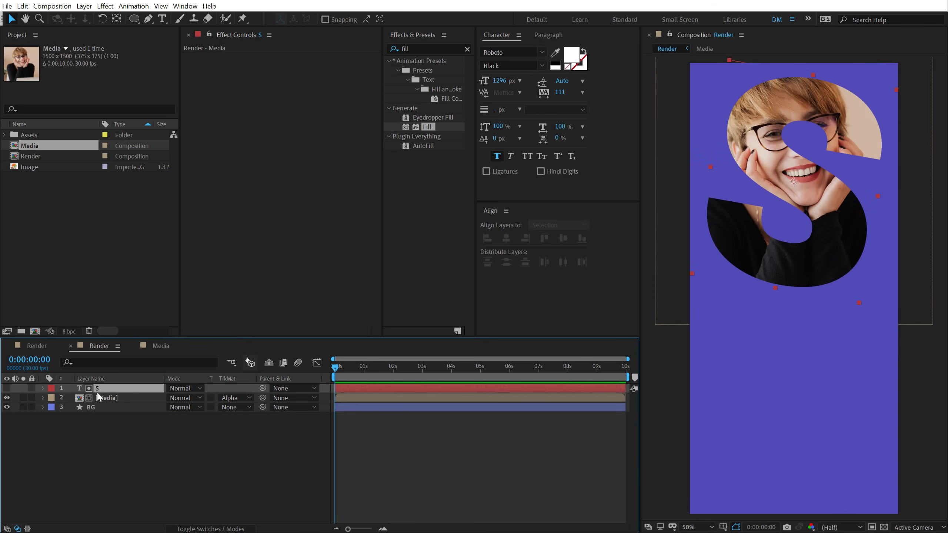
key("ctrl+d")
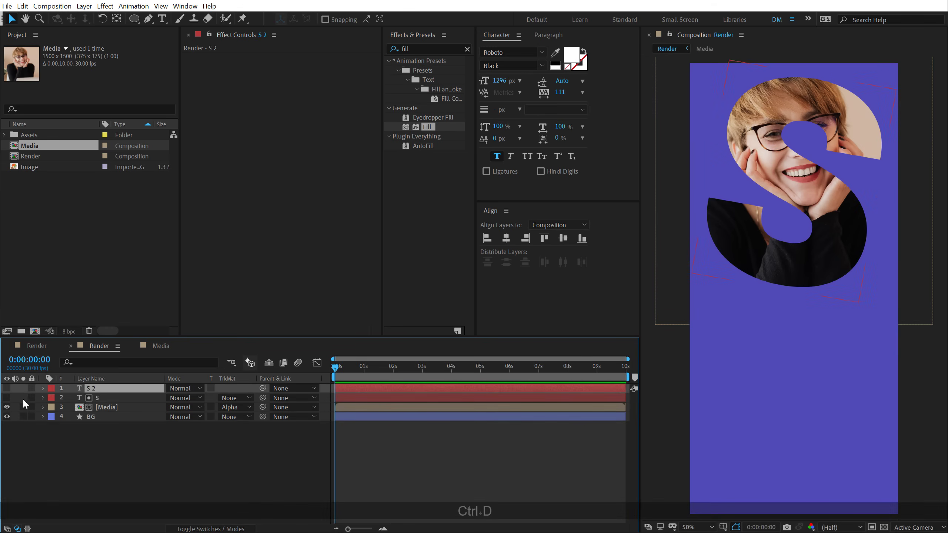
left_click(7, 388)
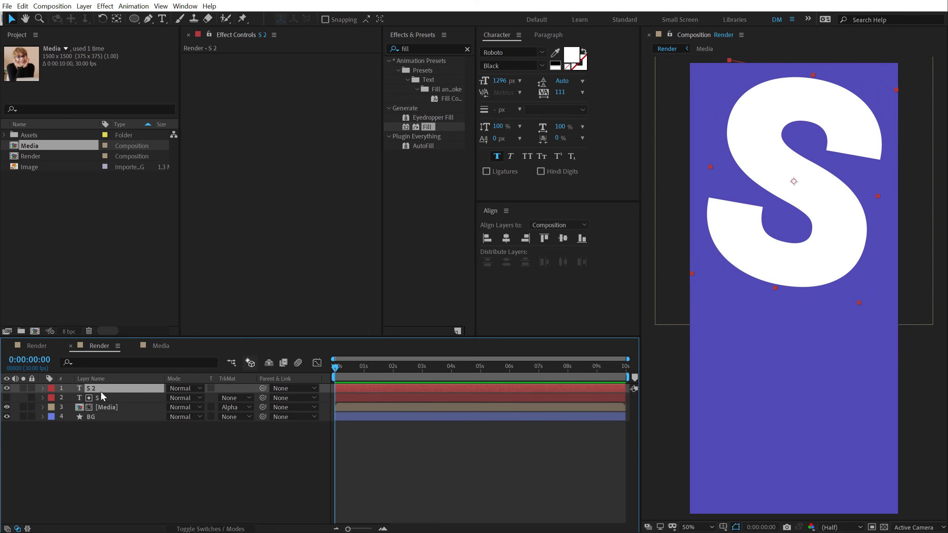
left_click_drag(100, 407, 103, 415)
key("s")
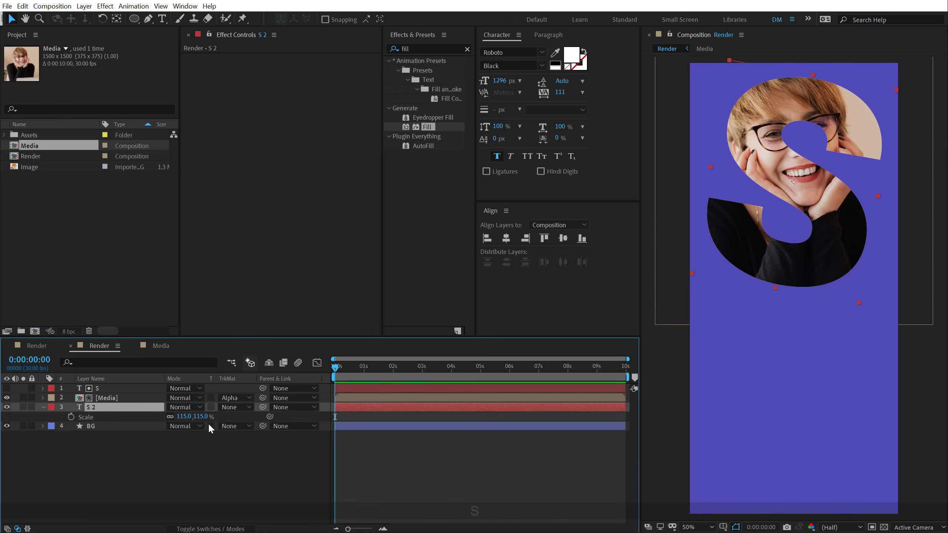
left_click_drag(203, 419, 875, 332)
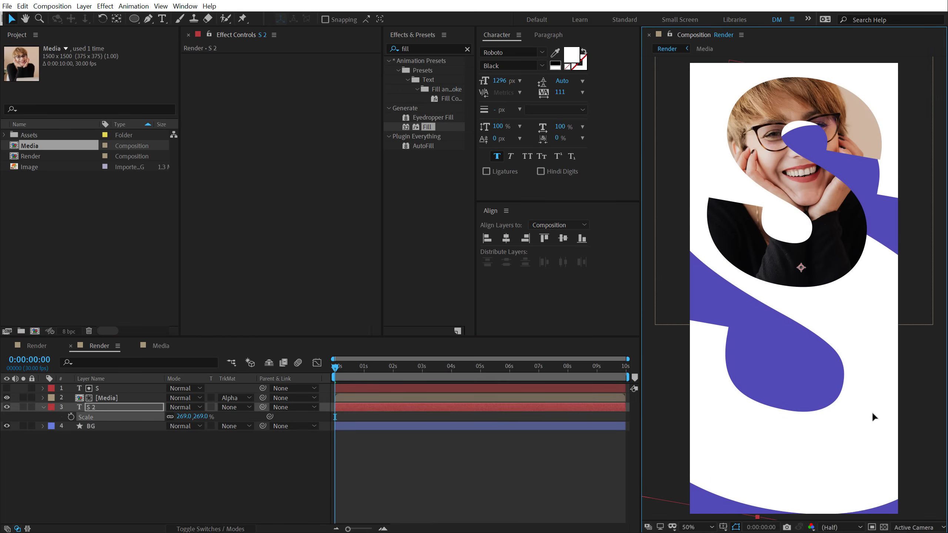
Step: Copy the Fill effect from the BG layer onto the enlarged S 2 layer
left_click(99, 427)
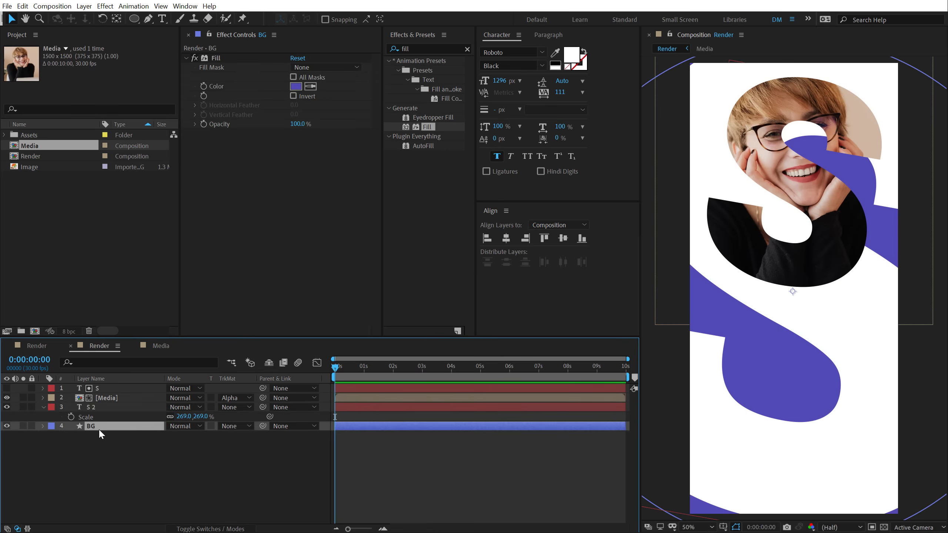
left_click(212, 58)
key("ctrl+c")
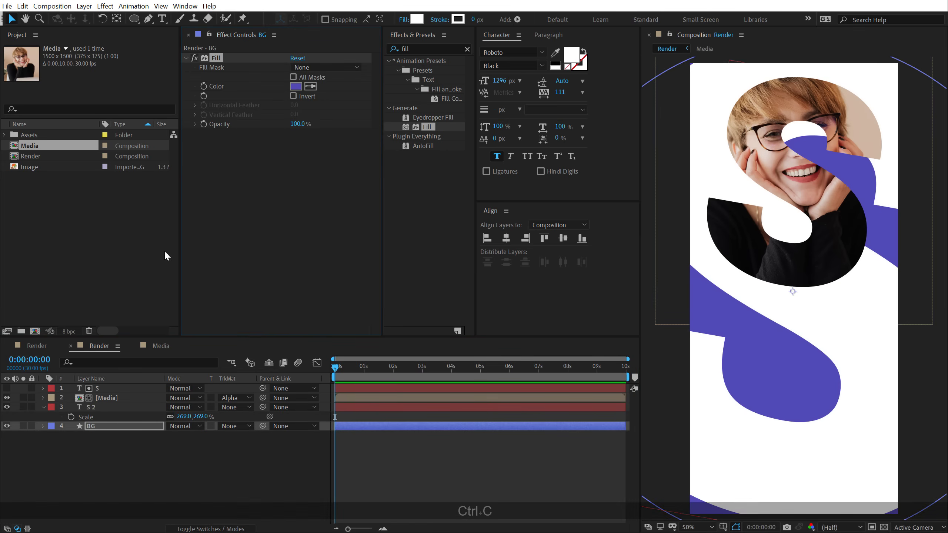
left_click(97, 409)
key("ctrl+v")
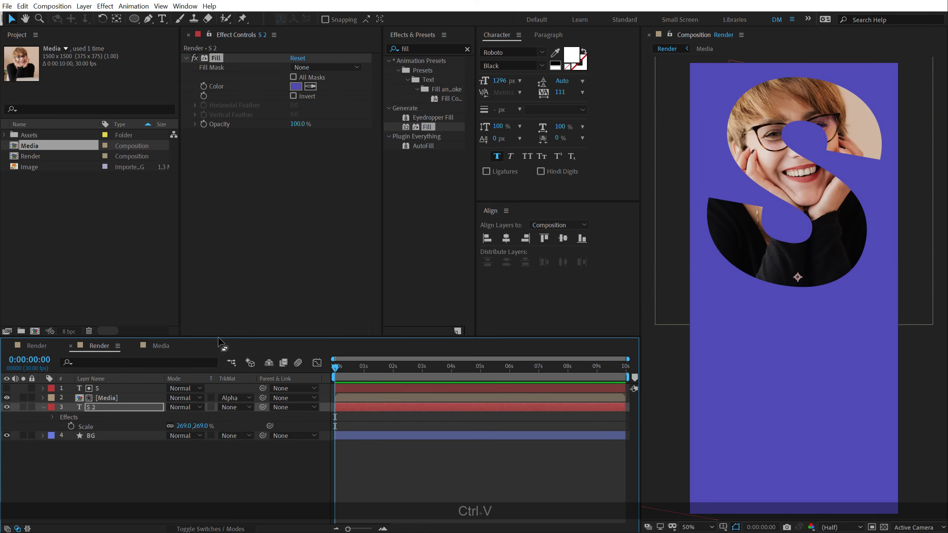
Step: Change the S 2 layer's Fill colour to the slightly lighter violet 5650C2, and collapse the layer's properties
left_click(295, 87)
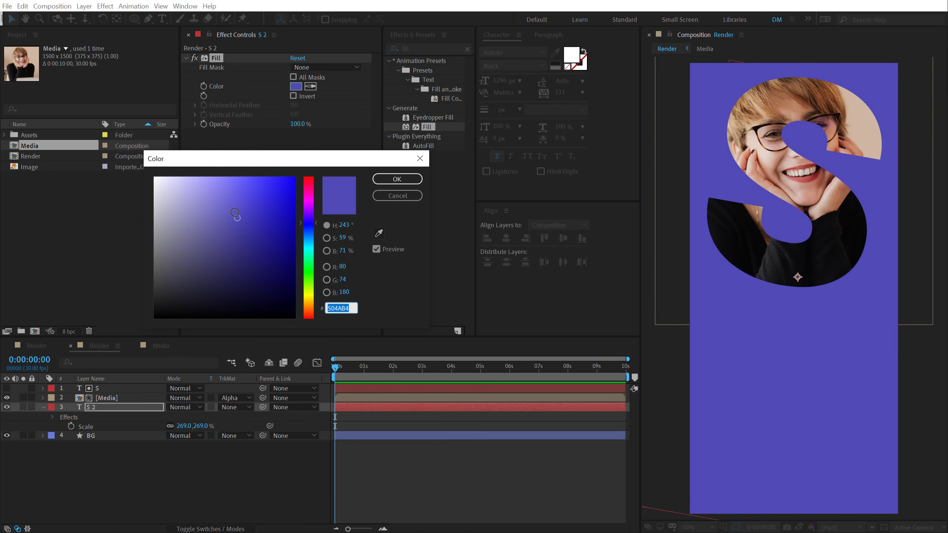
left_click(237, 209)
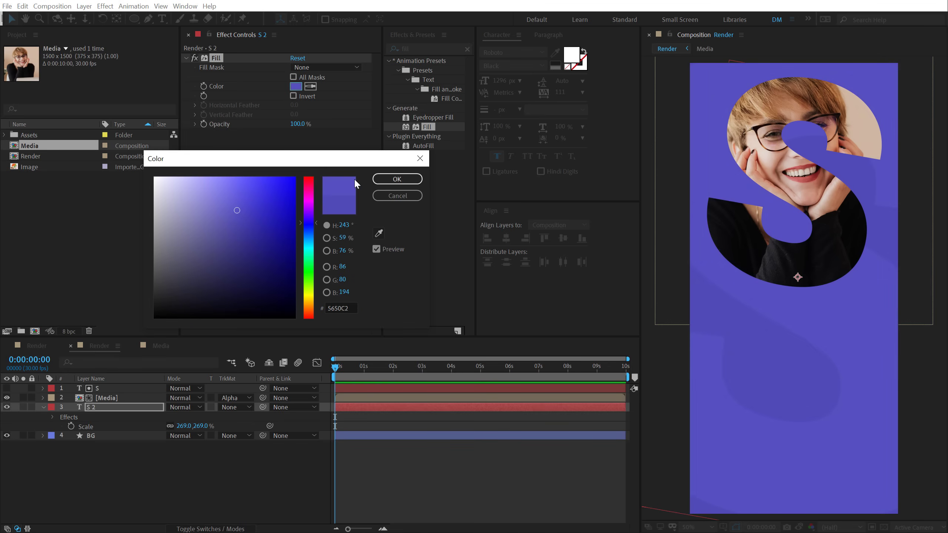
left_click(396, 178)
left_click(44, 407)
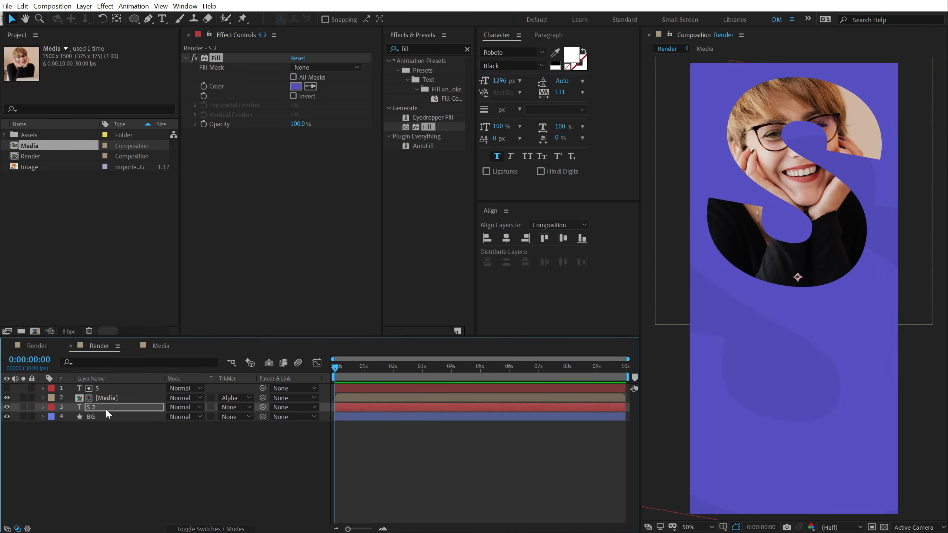
Step: Try the Drop Shadow effect on the S 2 layer, and delete it
left_click(105, 407)
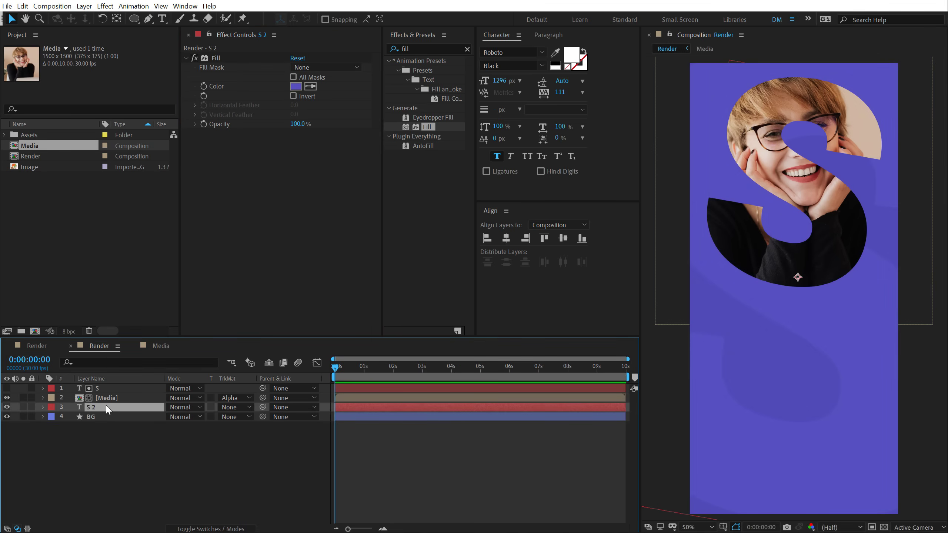
left_click(420, 45)
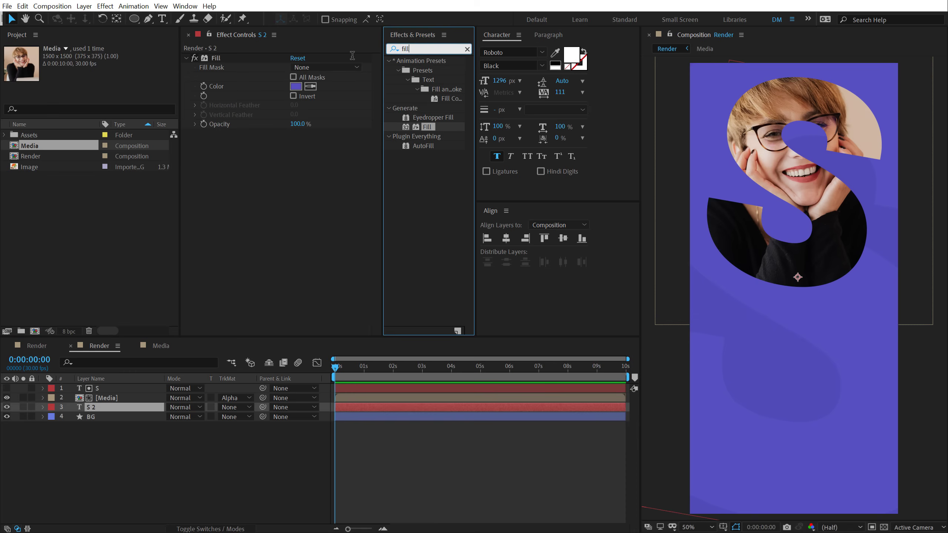
type("drop")
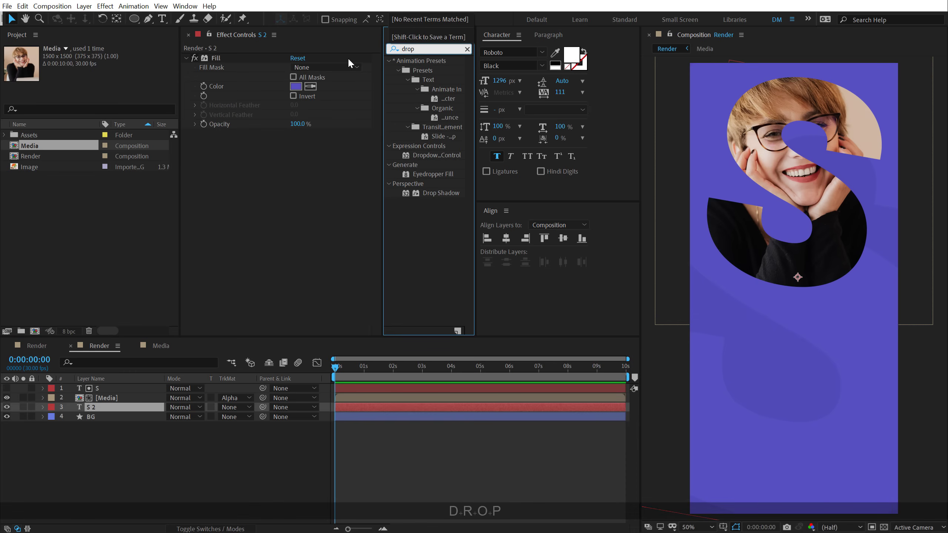
left_click_drag(442, 194, 247, 230)
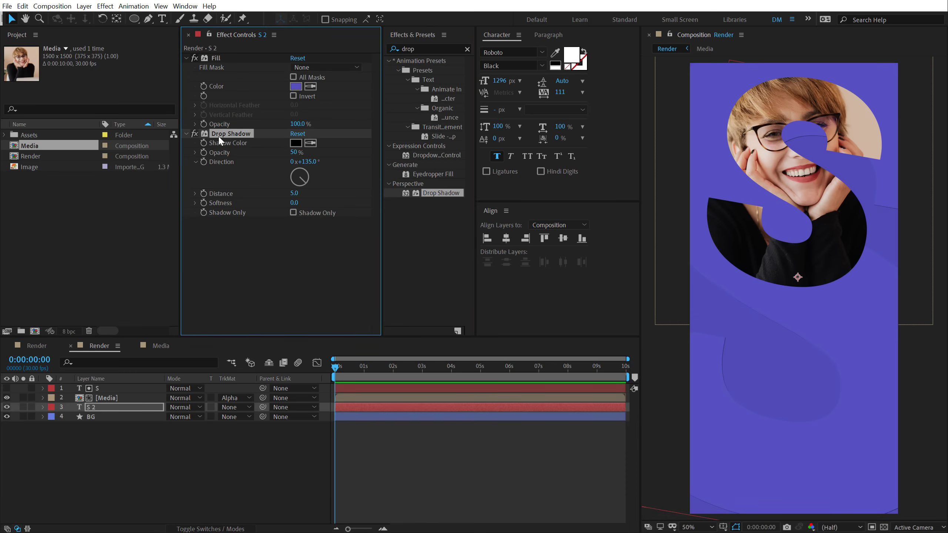
key("Delete")
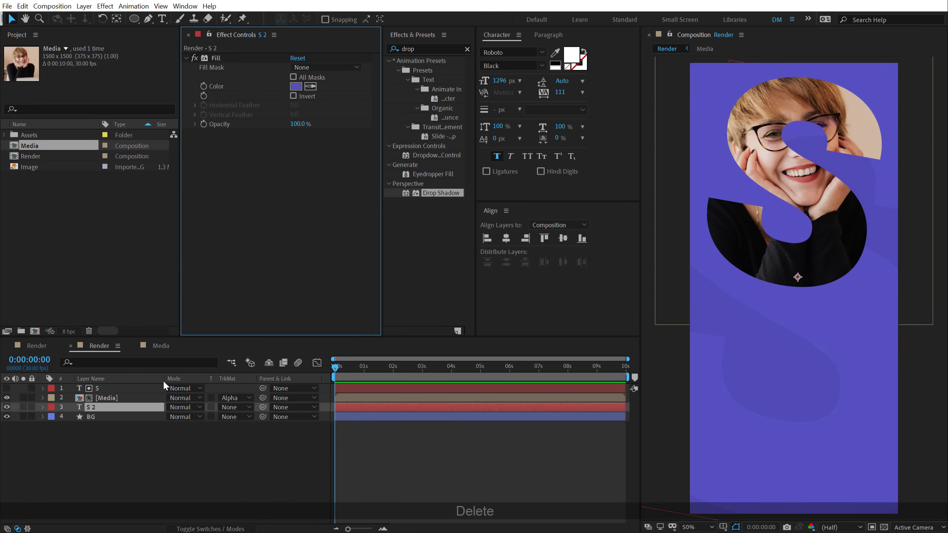
Step: Add a Drop Shadow layer style to the S 2 layer and expand its settings
right_click(125, 409)
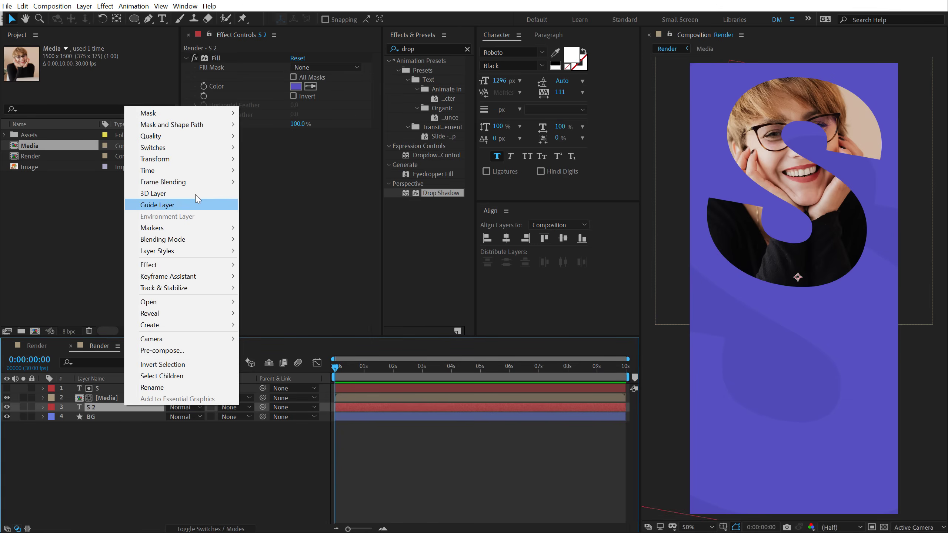
mouse_move(192, 251)
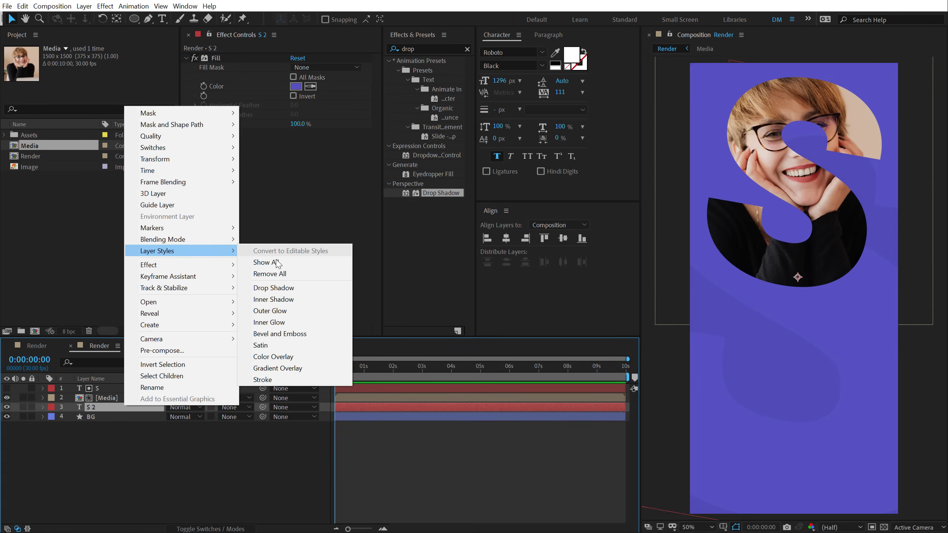
left_click(275, 287)
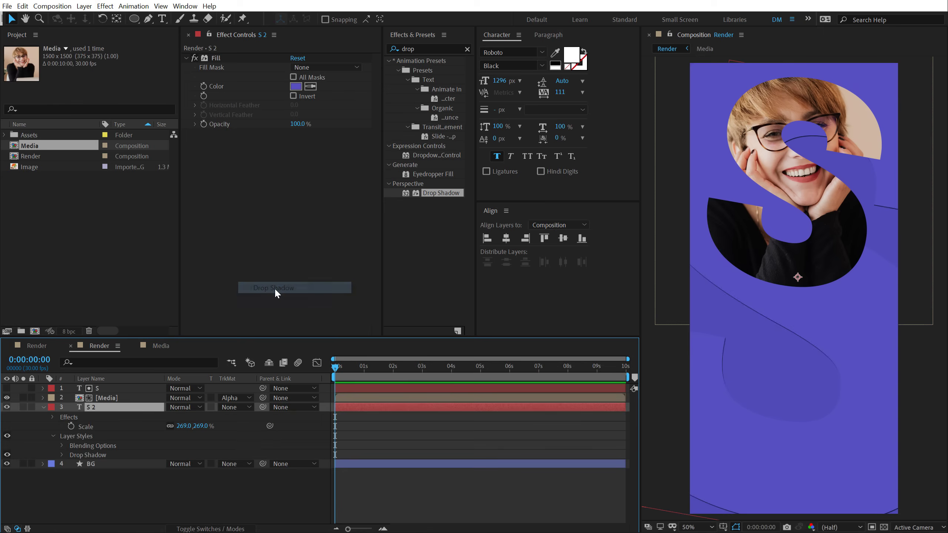
left_click(61, 455)
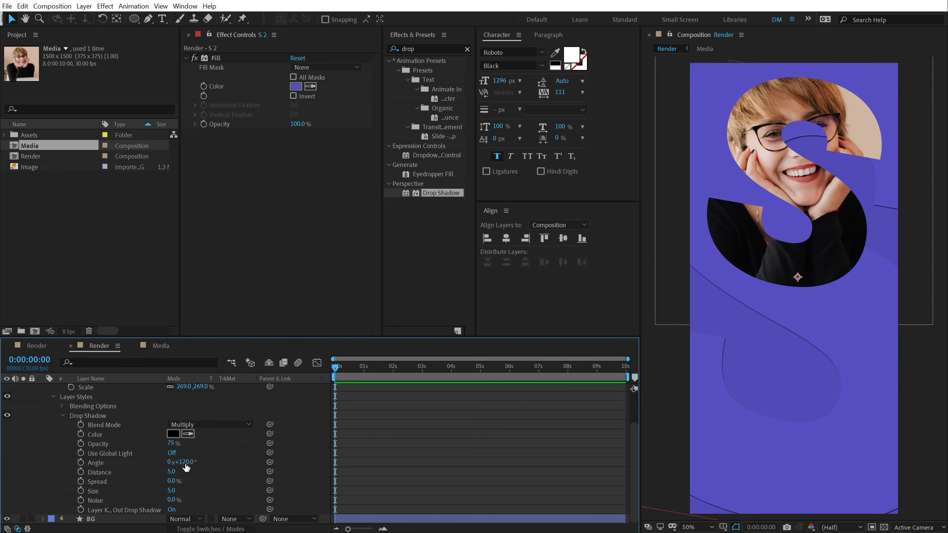
Step: Set the S 2 drop shadow's distance to 0 and its size to 174
left_click(171, 472)
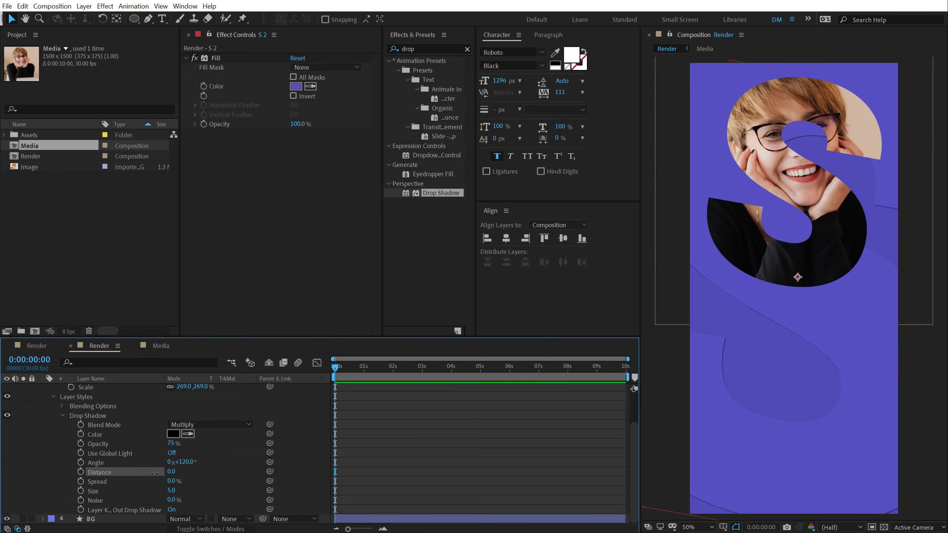
type("0")
key("Return")
left_click_drag(171, 490, 262, 488)
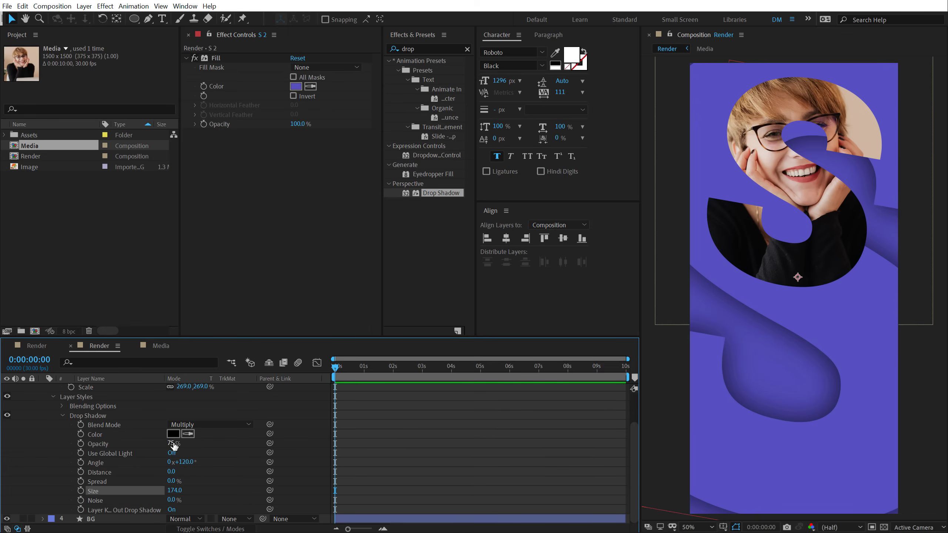
Step: Lower the S 2 drop shadow's opacity to 15%
left_click_drag(171, 443, 131, 448)
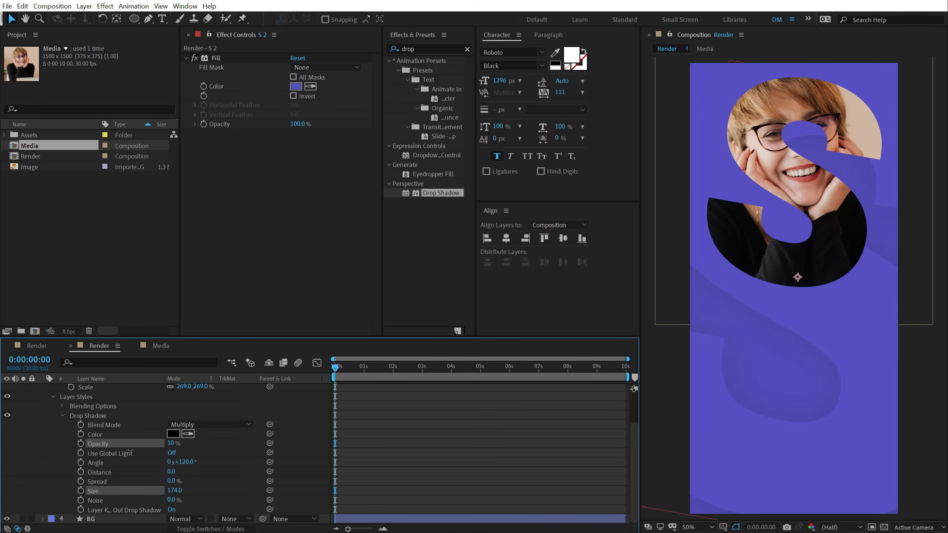
left_click(175, 445)
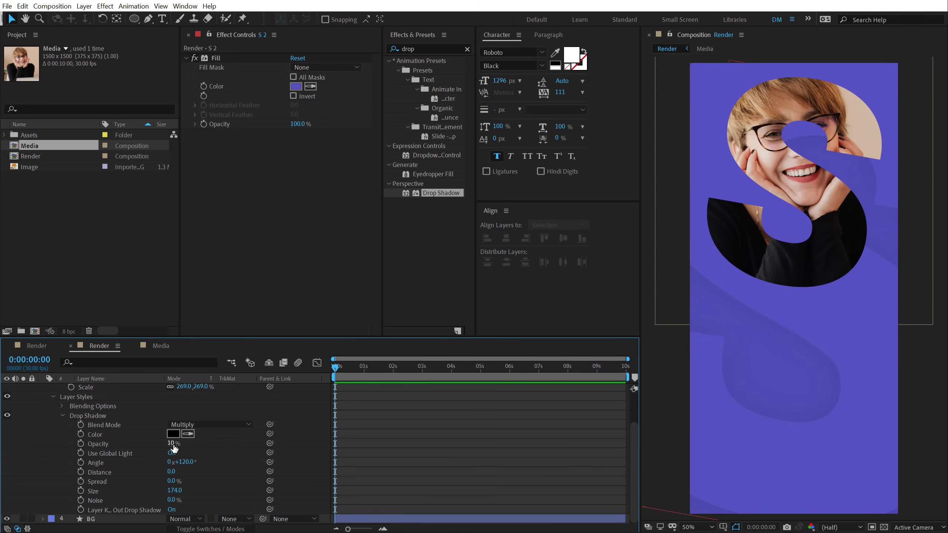
type("15")
key("Return")
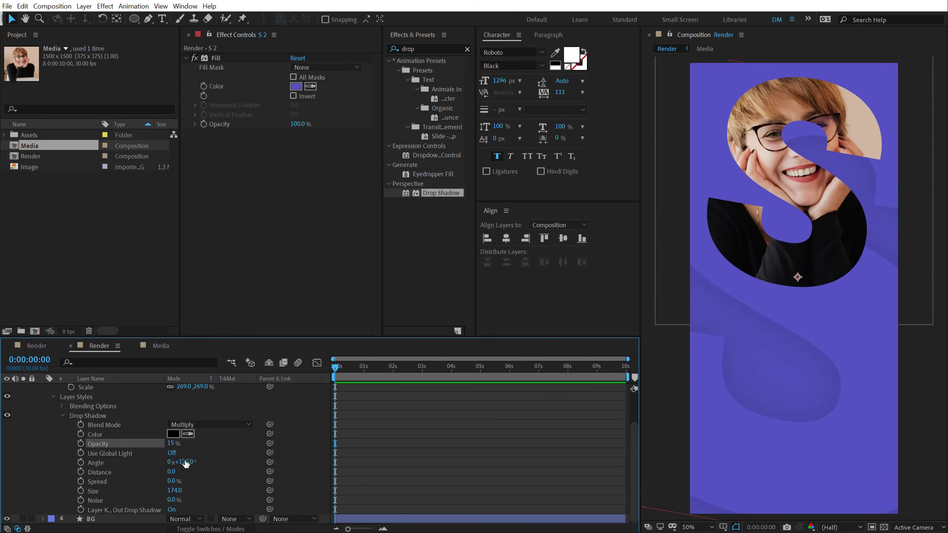
Step: Widen the layer name column and set the S 2 drop shadow's noise to 3%
left_click_drag(162, 378, 201, 380)
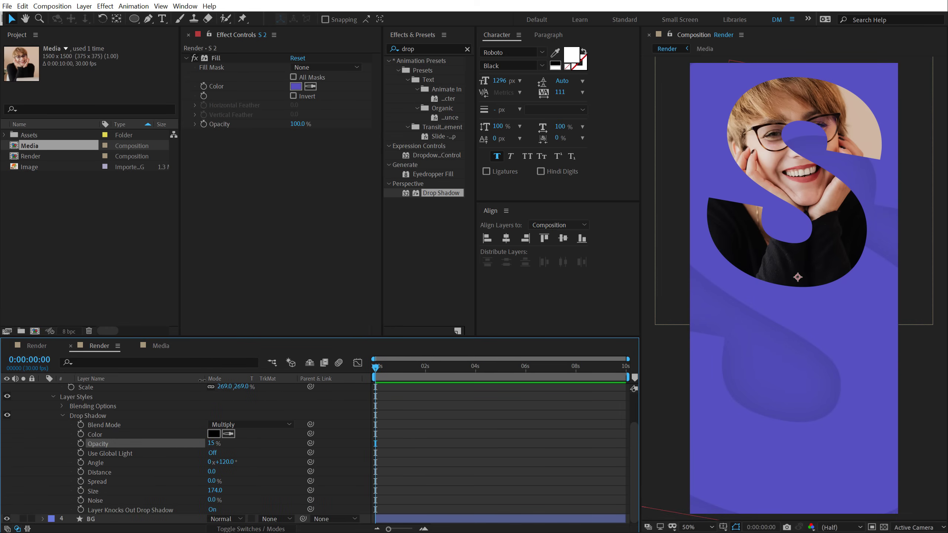
left_click(212, 500)
type("3")
key("Return")
left_click(477, 449)
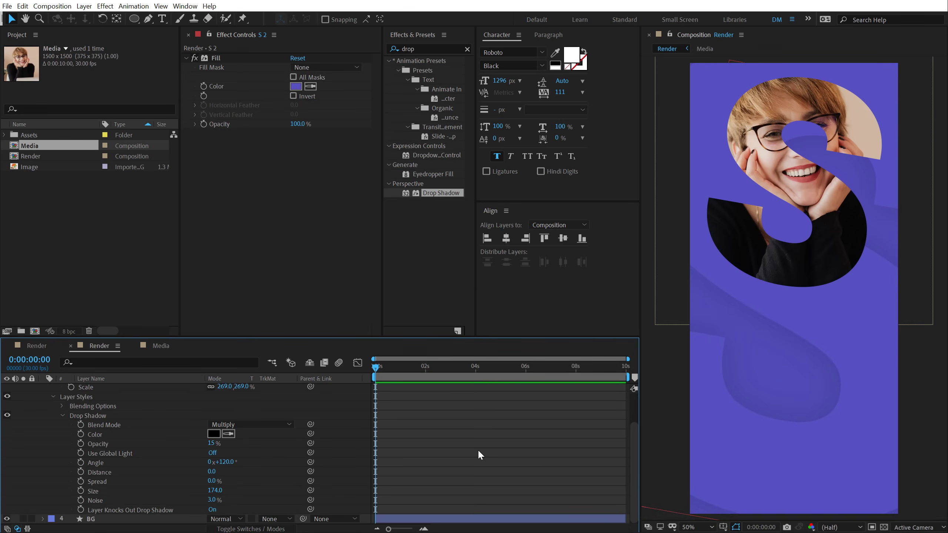
Step: Set the S 2 drop shadow's opacity to 20% and sample its colour from the shaded violet background beside the large S
scroll(785, 364, "down", 2)
scroll(785, 363, "up", 2)
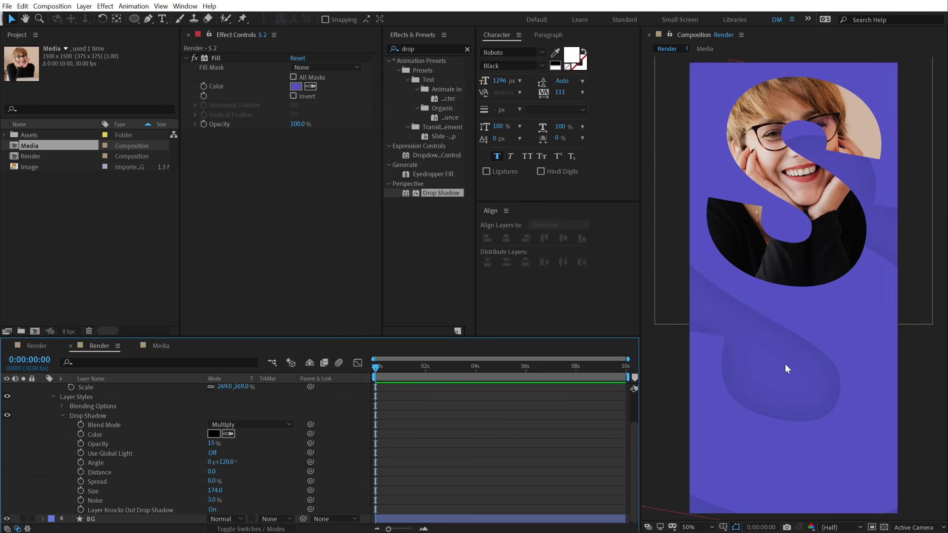
left_click_drag(785, 363, 787, 360)
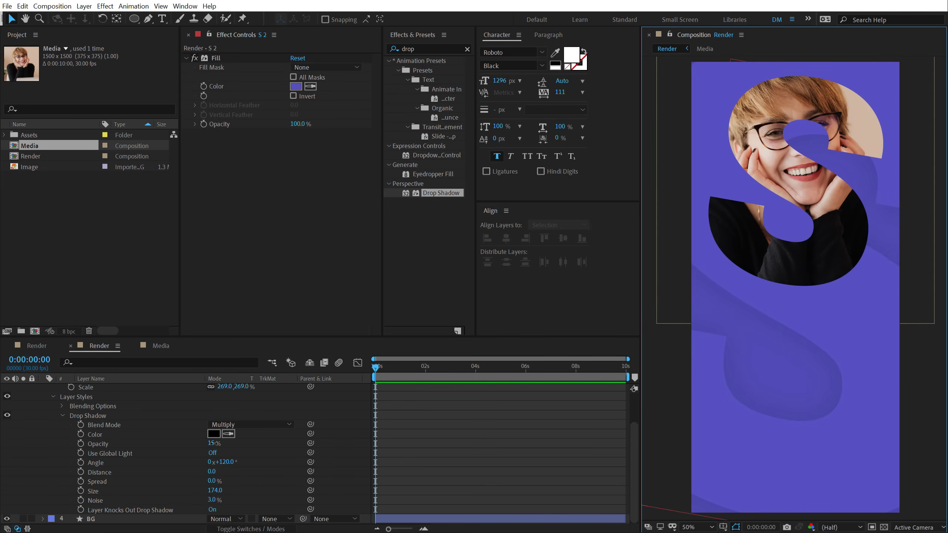
left_click(212, 443)
type("20")
key("Return")
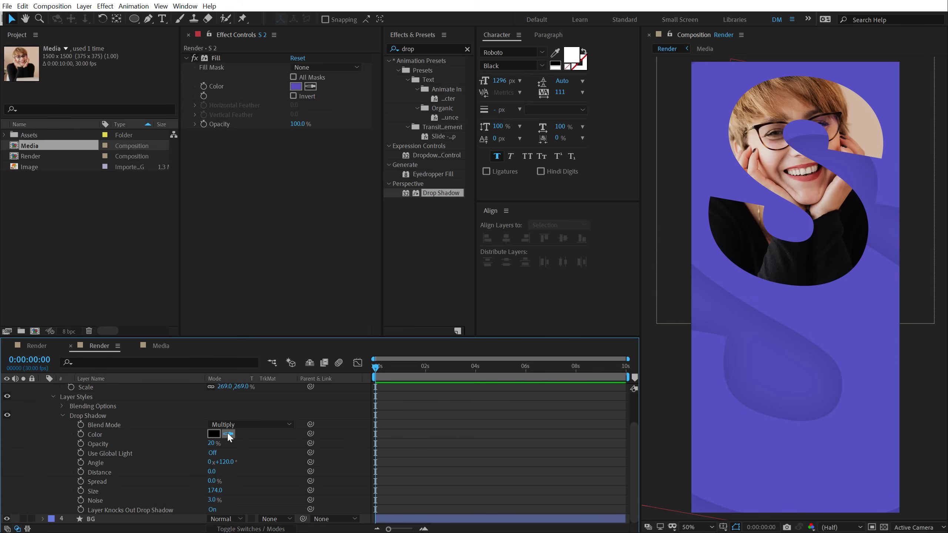
left_click(718, 415)
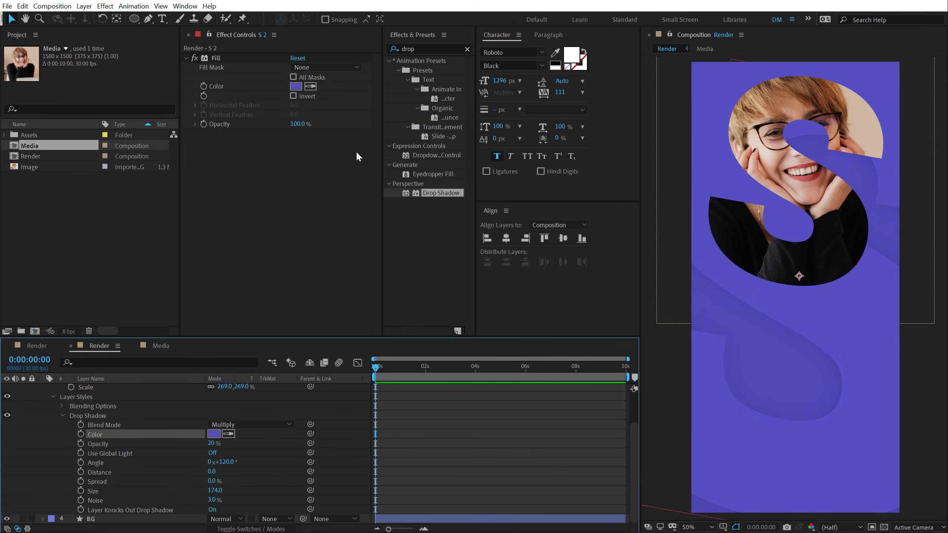
scroll(46, 410, "up", 3)
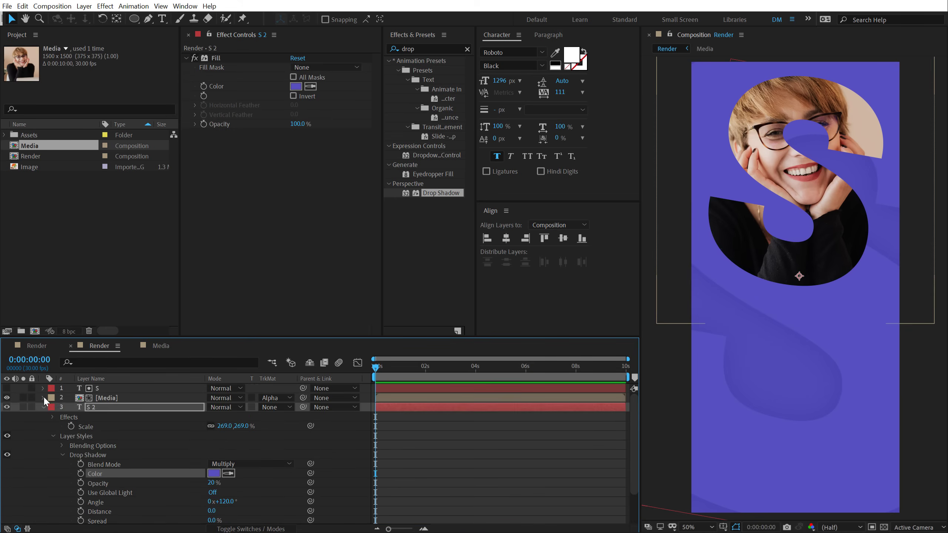
Step: Duplicate the S 2 layer and rename the copy as S_Line
left_click(43, 407)
left_click(100, 412)
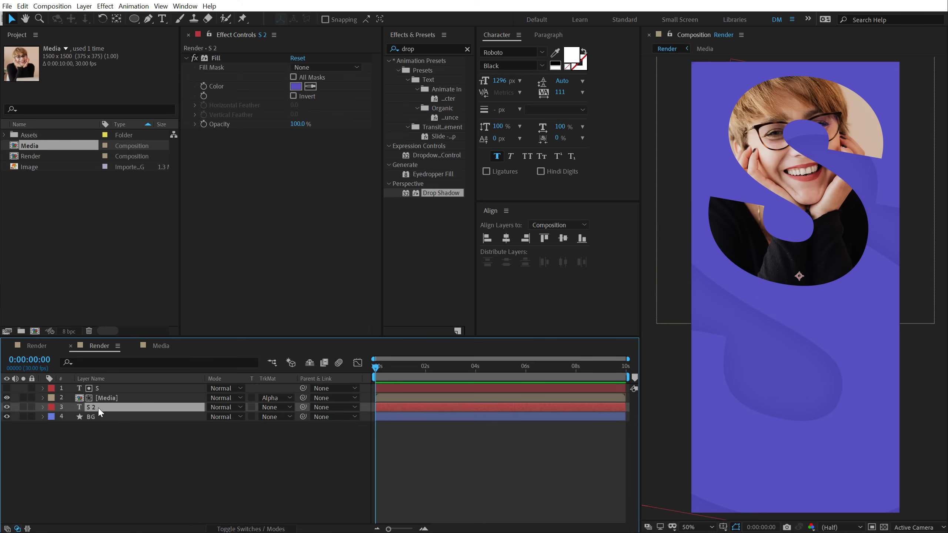
key("ctrl+d")
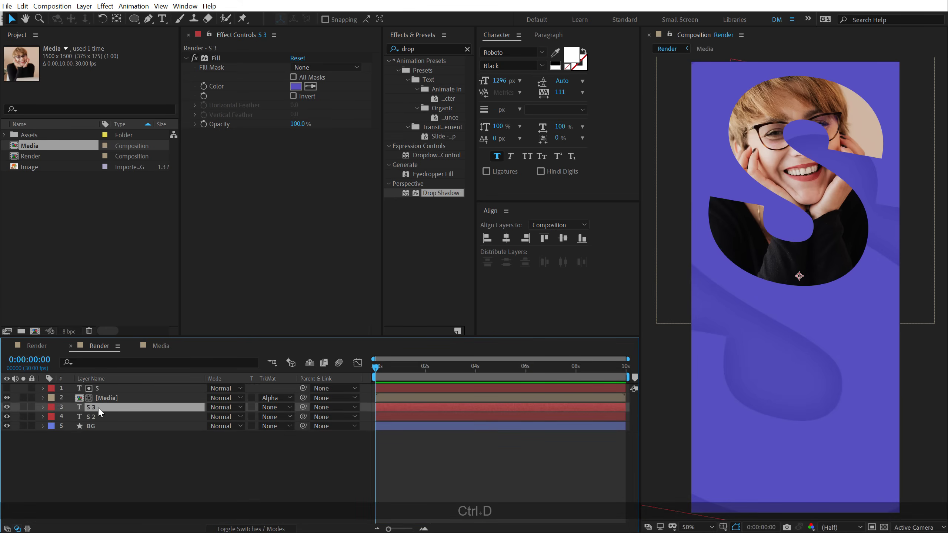
key("Return")
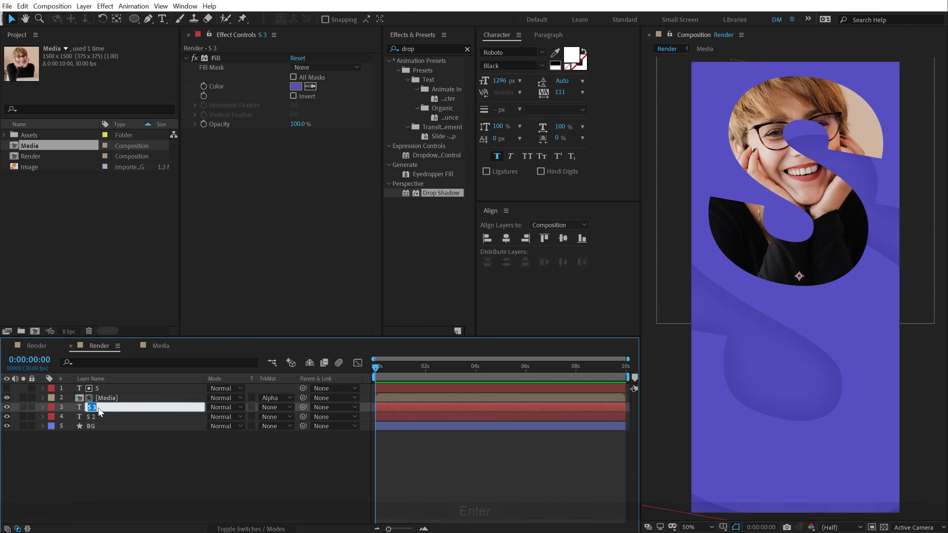
type("S_Line")
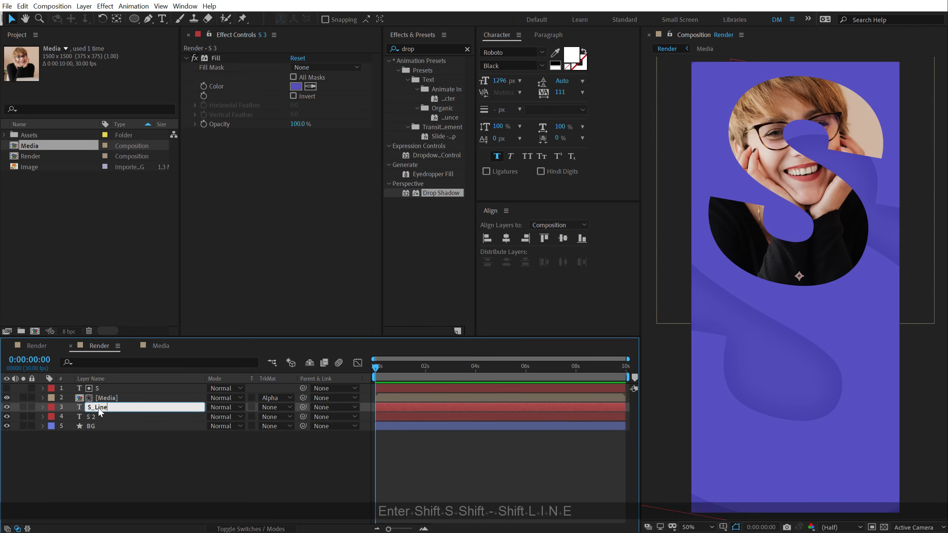
key("Return")
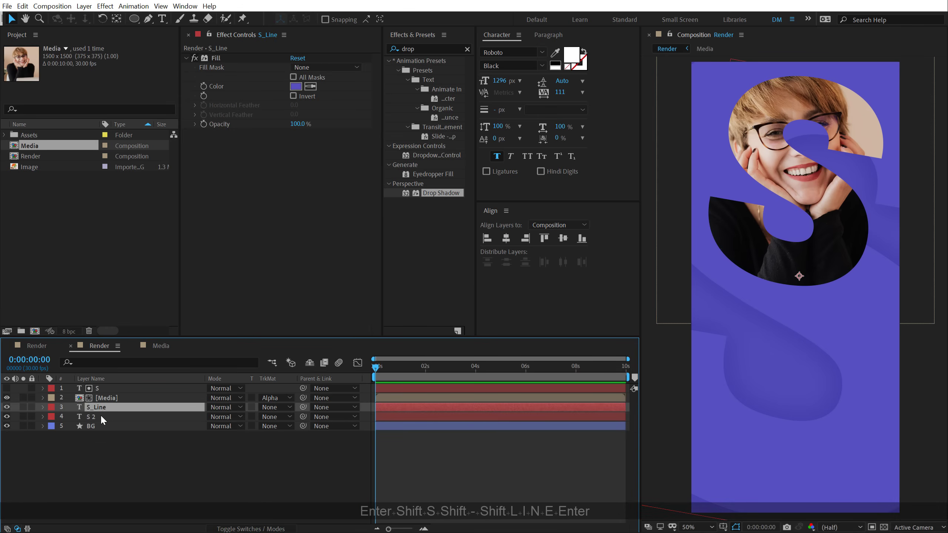
Step: Rename the original S 2 layer as S_Shape
left_click(101, 415)
key("Return")
type("S_Shape")
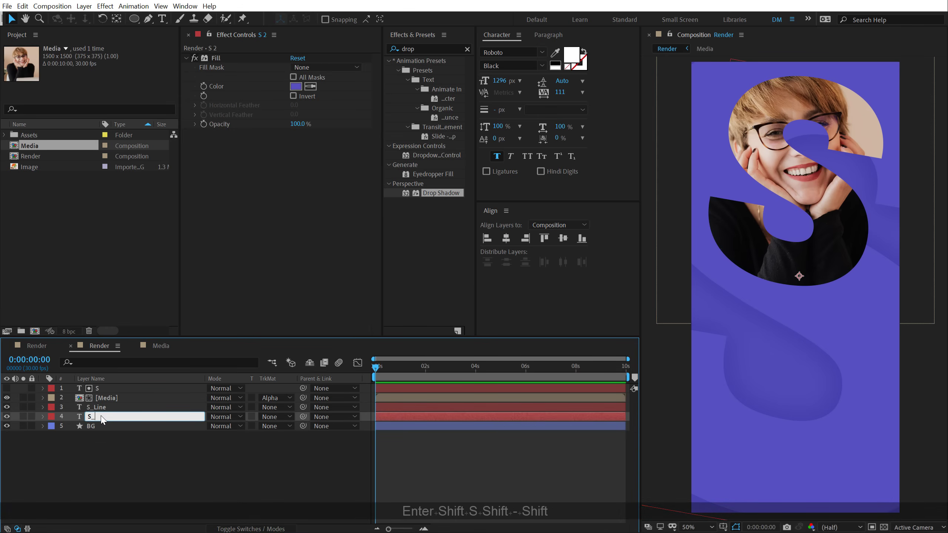
left_click(107, 457)
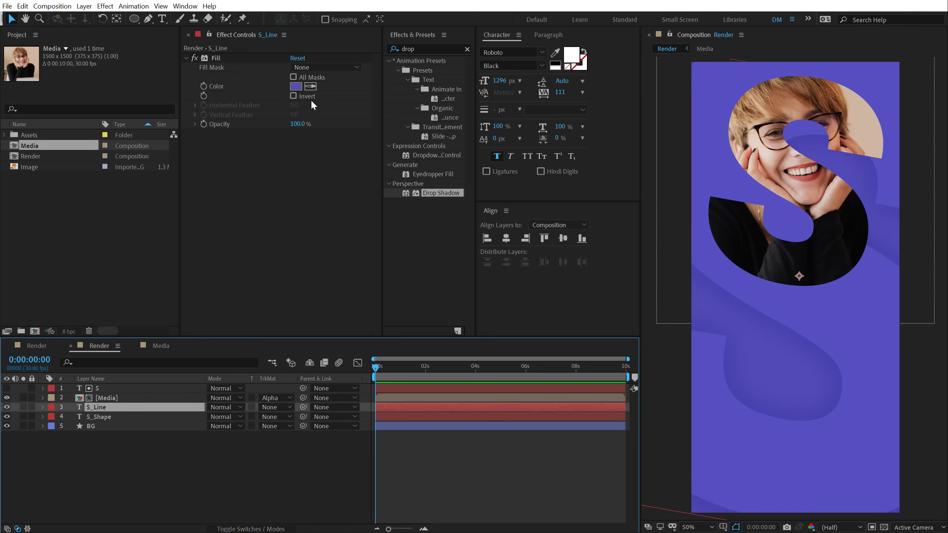
Step: Change the S_Line Fill effect colour to a slightly lighter violet
left_click(296, 86)
left_click_drag(268, 213, 231, 199)
left_click(396, 179)
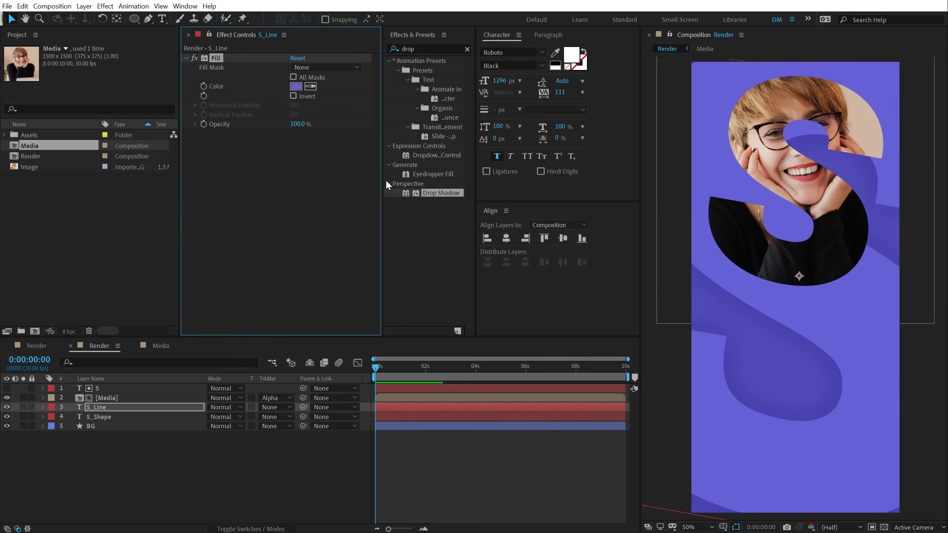
Step: Swap the S_Line text's fill and stroke to make it an outline, with a stroke width of 3 px
left_click(584, 53)
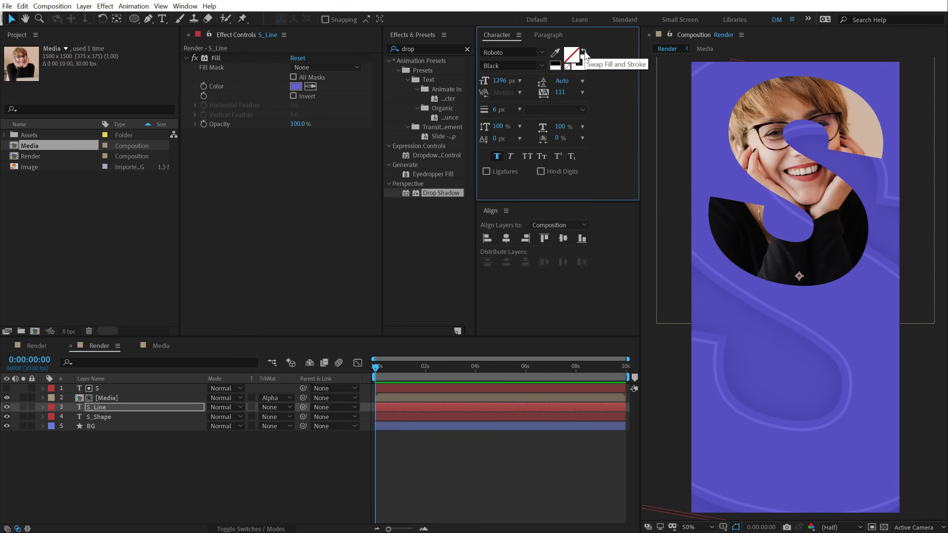
left_click(495, 109)
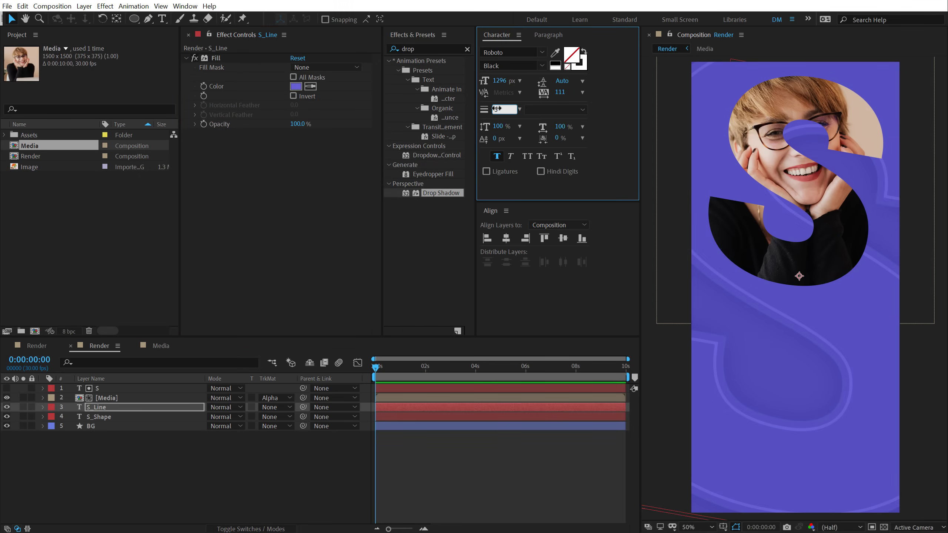
type("3")
key("Return")
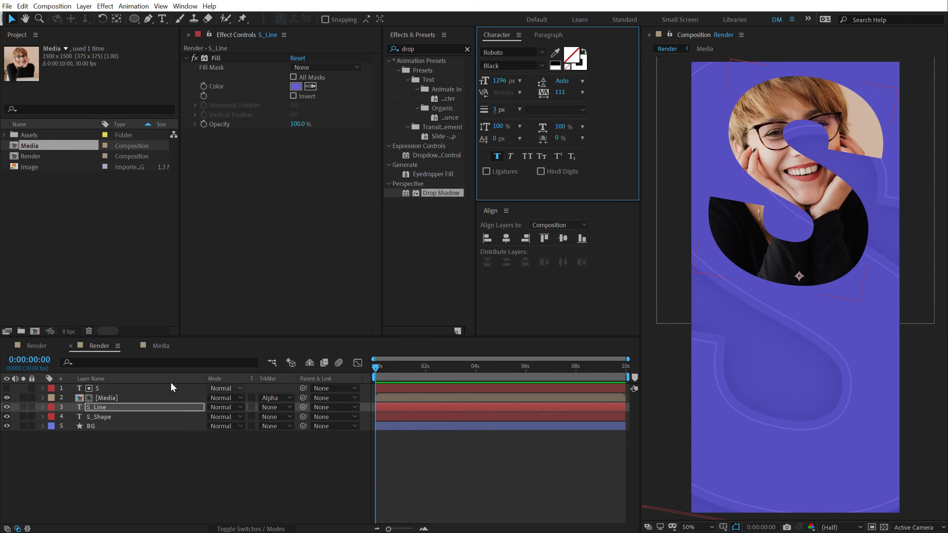
Step: Turn off all layer styles on the S_Line layer
left_click(105, 410)
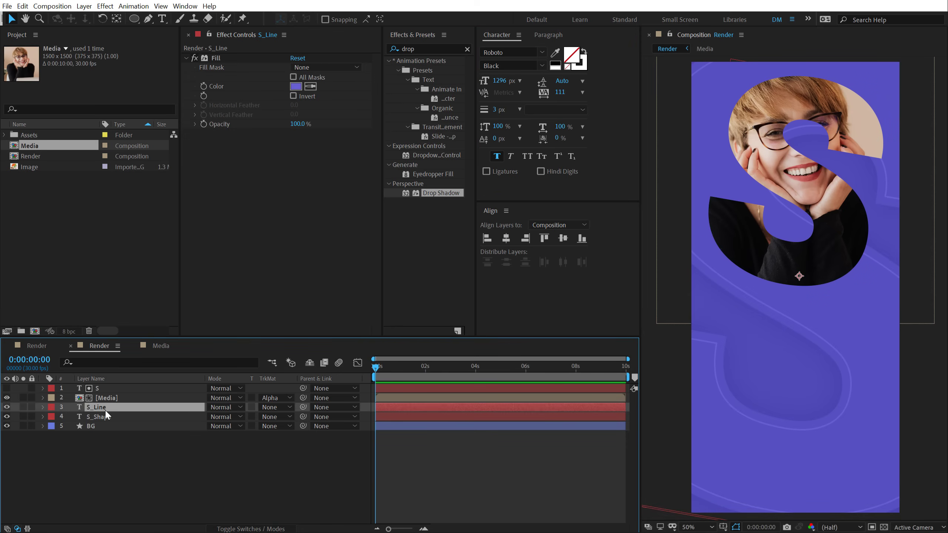
left_click(42, 407)
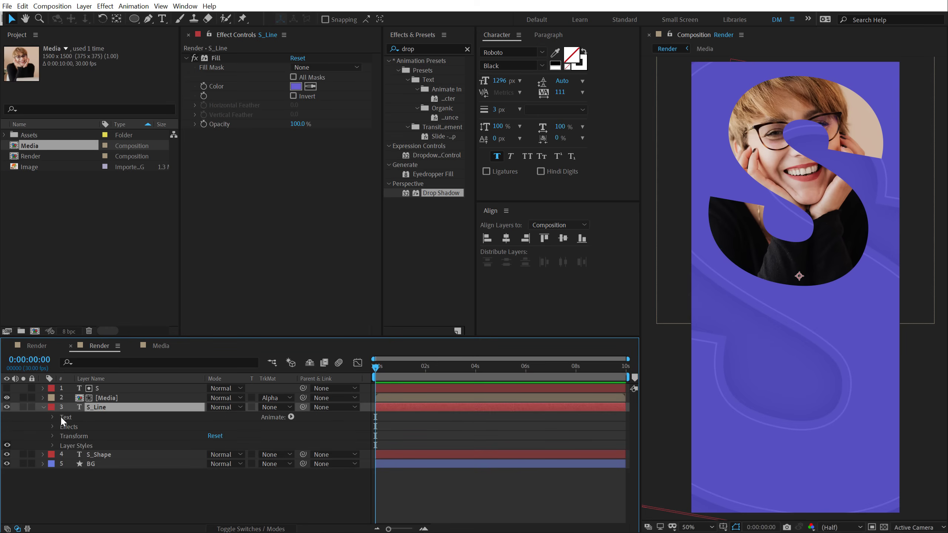
left_click(63, 445)
left_click(6, 445)
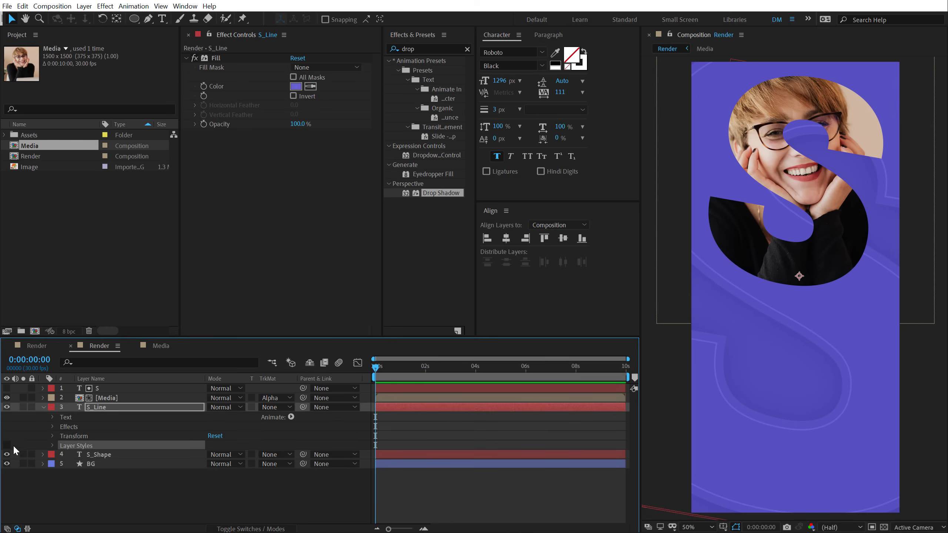
left_click(44, 407)
left_click(99, 407)
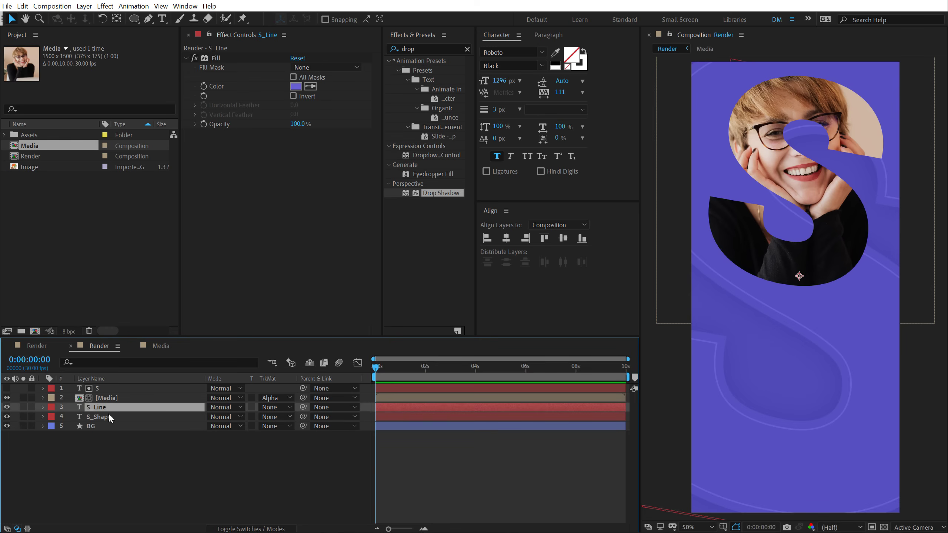
Step: Thin the S_Line stroke to 2.5 px and offset the outline slightly down and to the right of the large shadowed S
left_click_drag(821, 418, 825, 430)
left_click(494, 110)
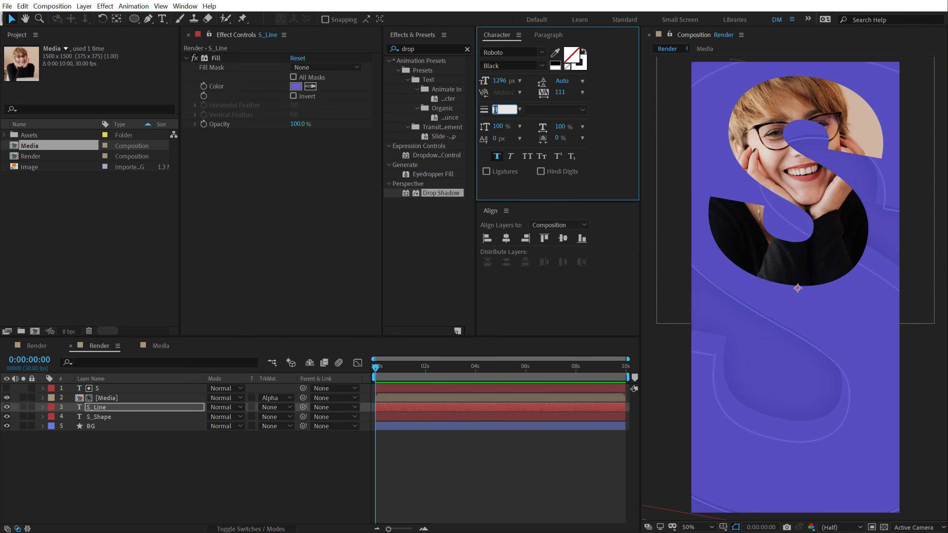
type("2.5")
key("KP_Enter")
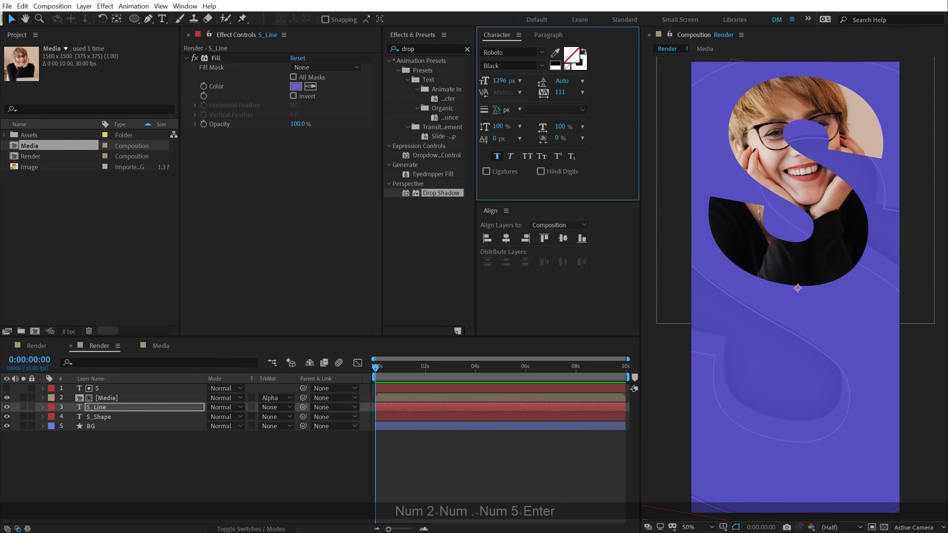
left_click(726, 423)
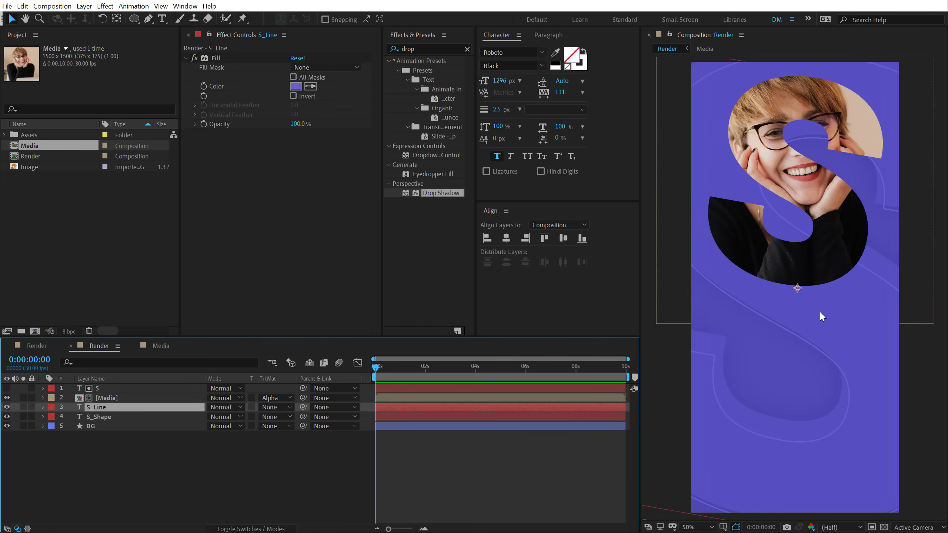
mouse_move(803, 292)
left_mouse_down()
mouse_move(820, 273)
mouse_move(821, 284)
left_mouse_up()
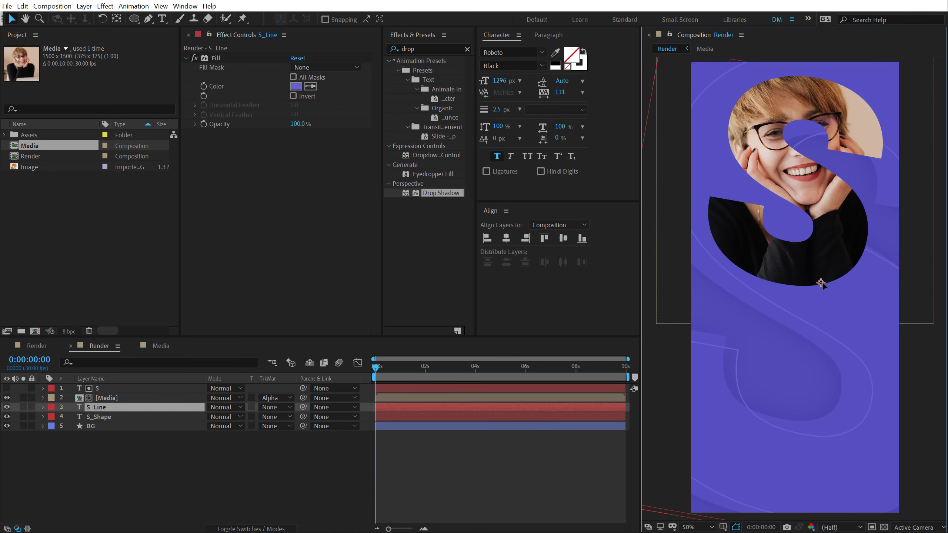
left_click(504, 467)
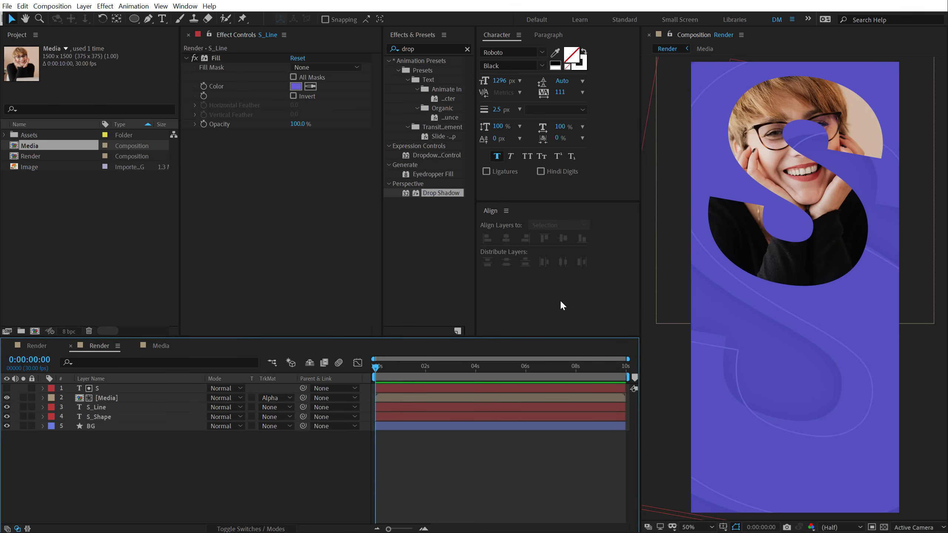
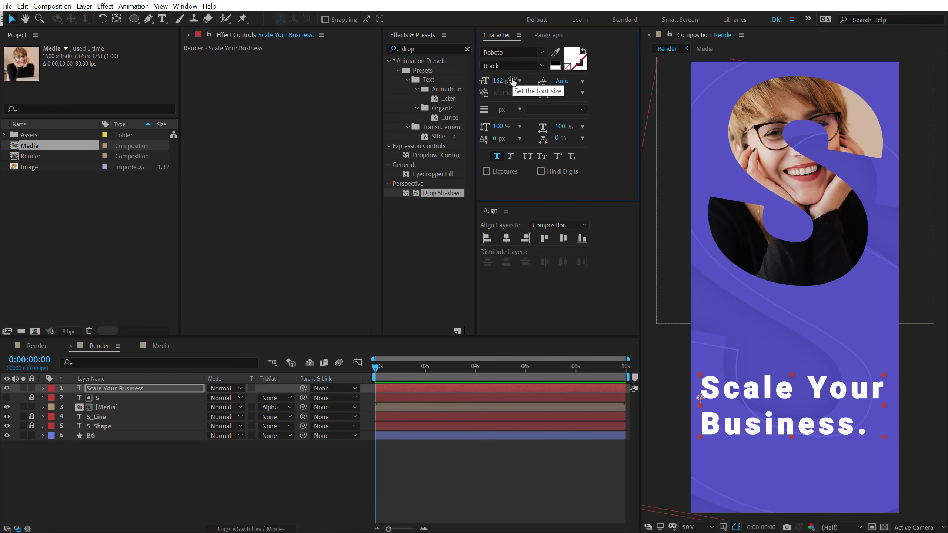
Step: Remove faux bold from the "Scale Your Business." heading, switch its font style to Bold, and set its tracking to -20
left_click(500, 157)
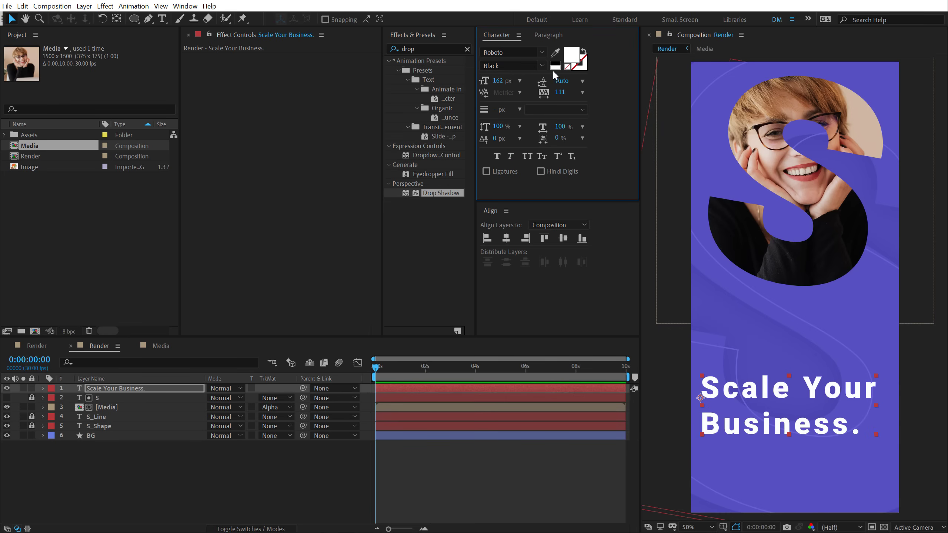
left_click(541, 65)
left_click(508, 174)
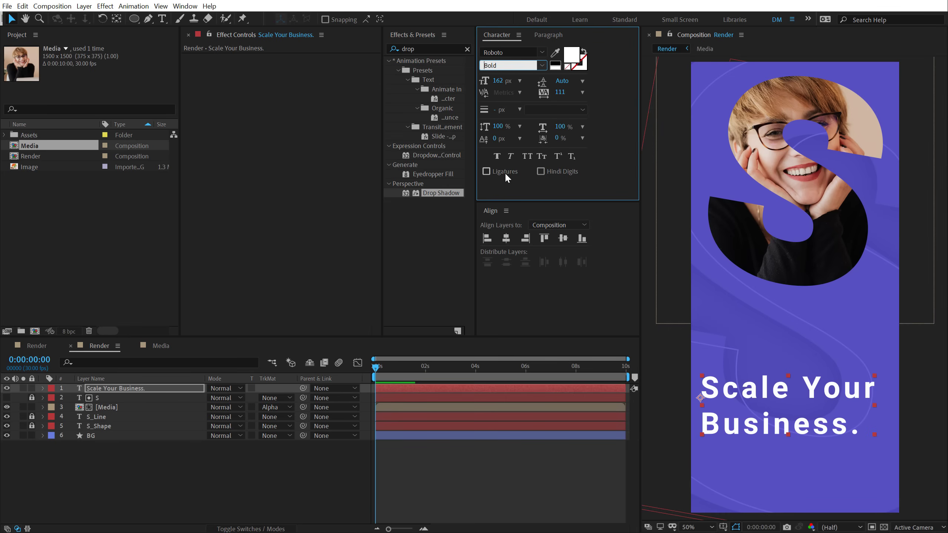
left_click(562, 92)
type("-20")
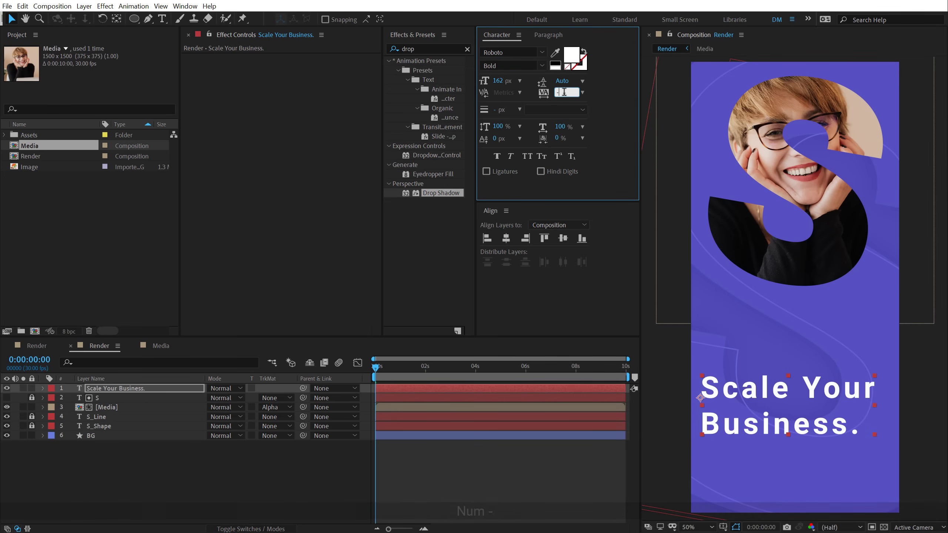
key("Return")
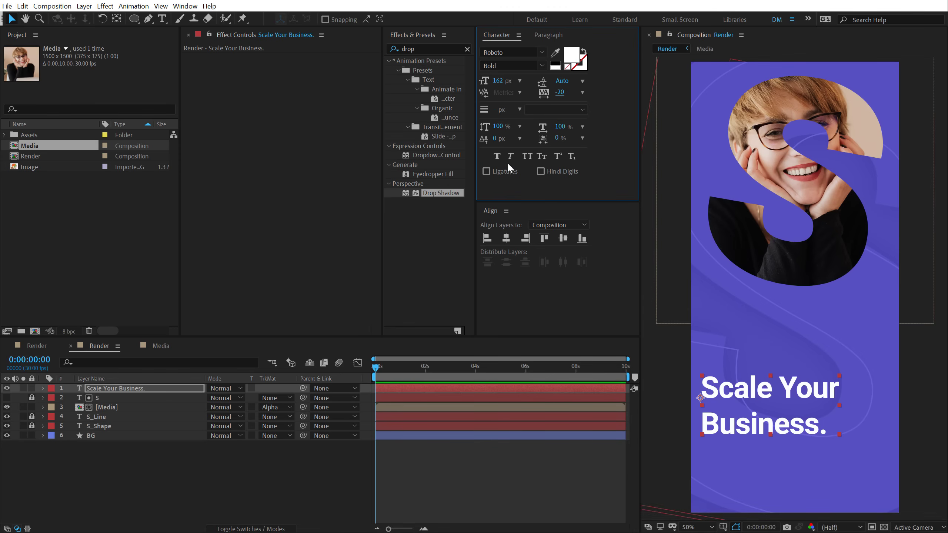
Step: Set the heading's font size to 142 px with 155 px leading and move it up to just below the portrait S
left_click_drag(562, 85, 574, 85)
left_click_drag(748, 393, 751, 333)
left_click_drag(495, 86, 486, 87)
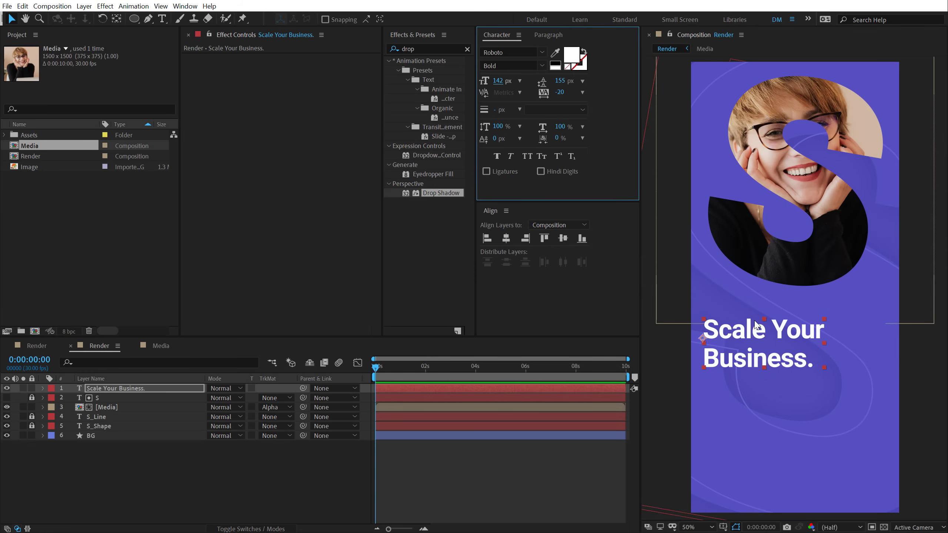
left_click_drag(737, 334, 742, 327)
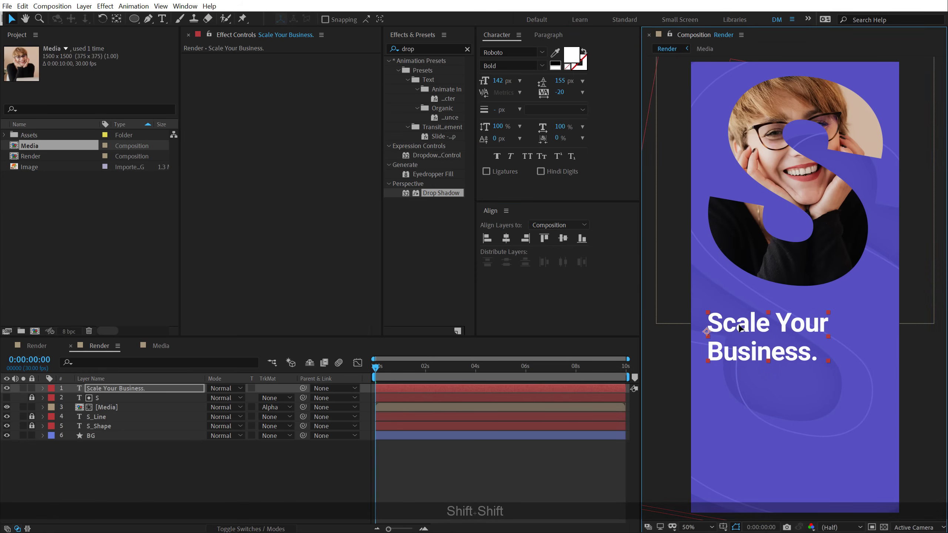
Step: Unlock the S matte layer and set its scale to 120%
left_click(99, 397)
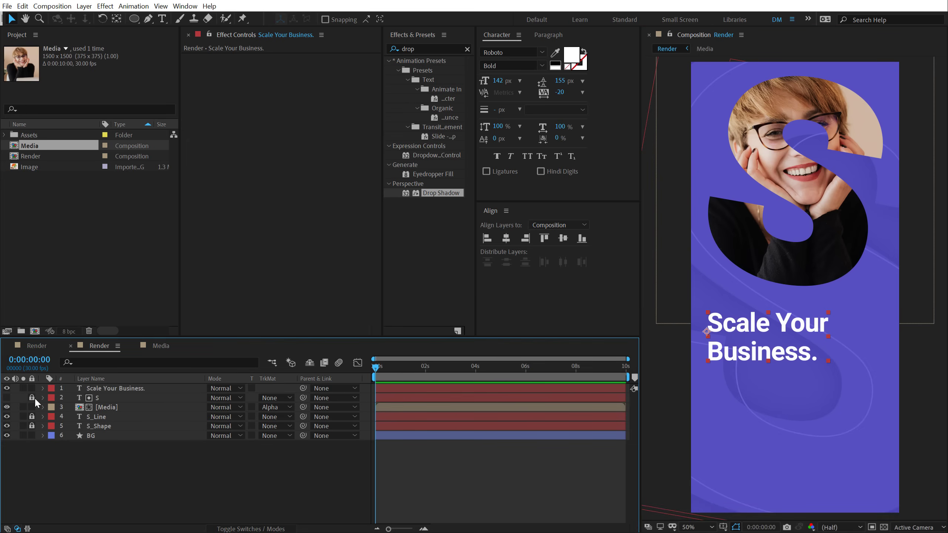
key("s")
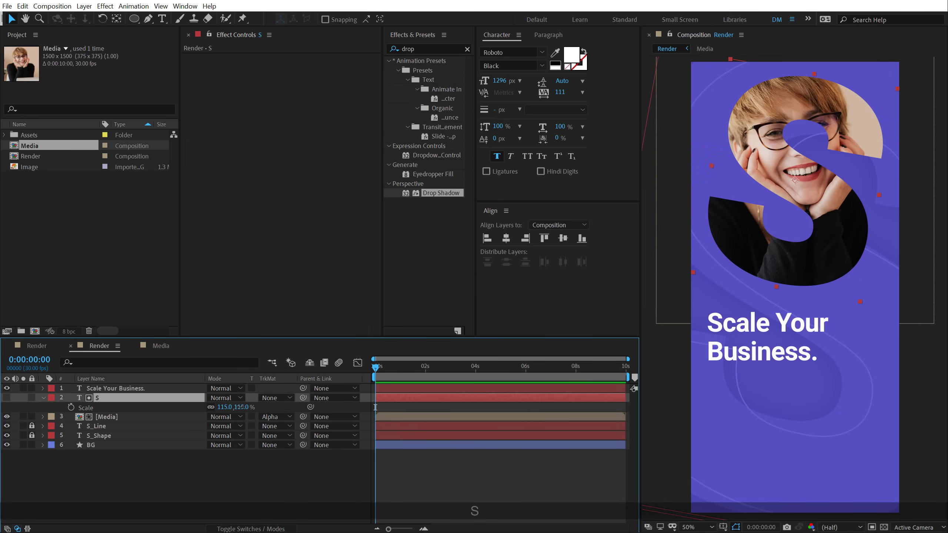
left_click(239, 407)
type("120")
key("Return")
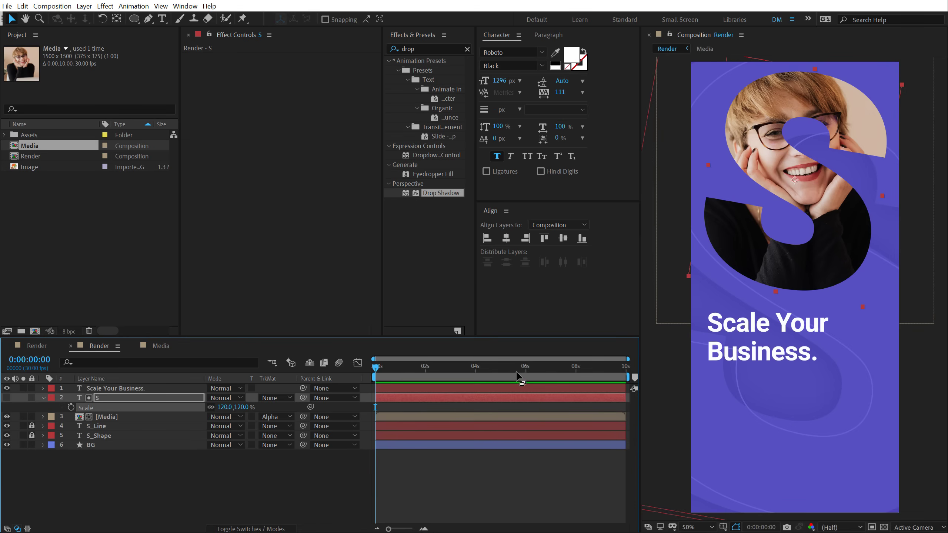
left_click(194, 480)
left_click(42, 397)
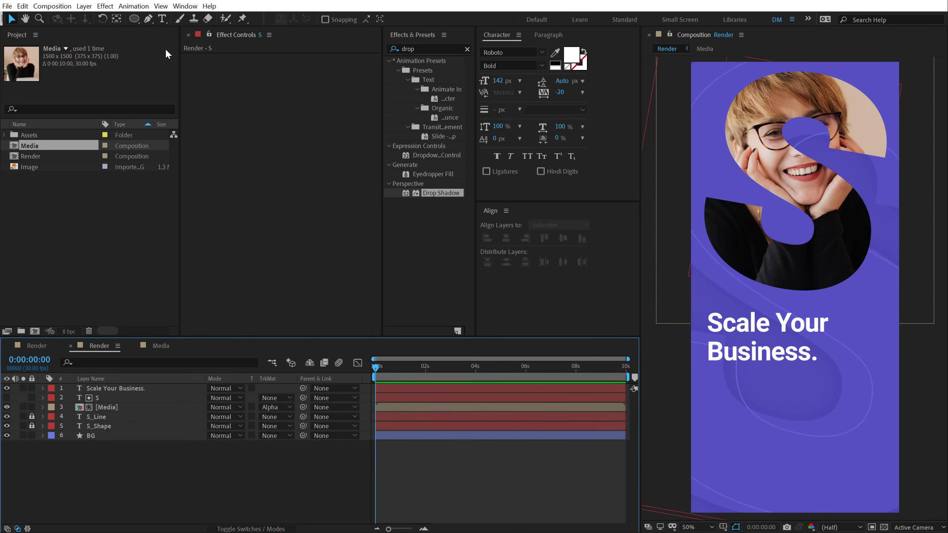
Step: Draw a thin white horizontal rectangle just below the "Scale Your Business." heading as a new shape layer
mouse_move(135, 18)
left_mouse_down()
mouse_move(172, 17)
mouse_move(171, 27)
left_mouse_up()
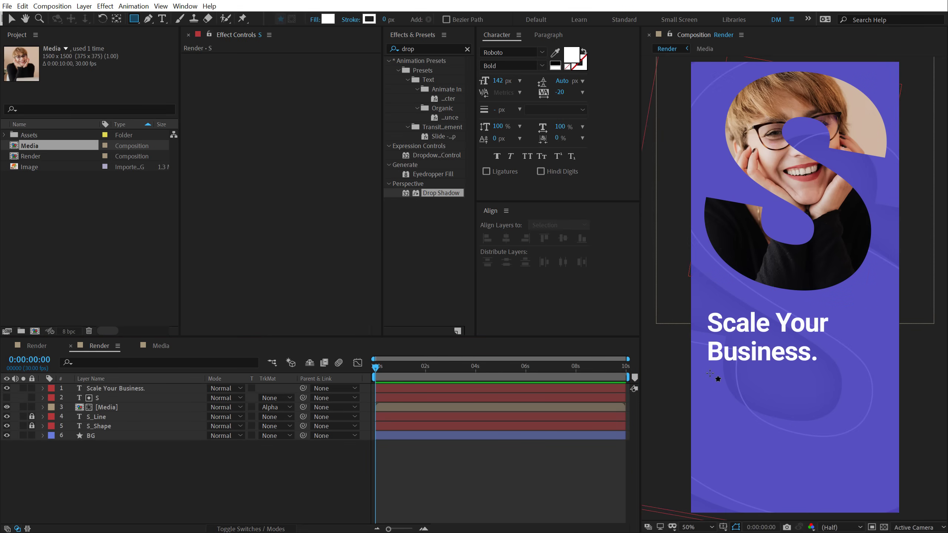
left_click_drag(709, 373, 763, 377)
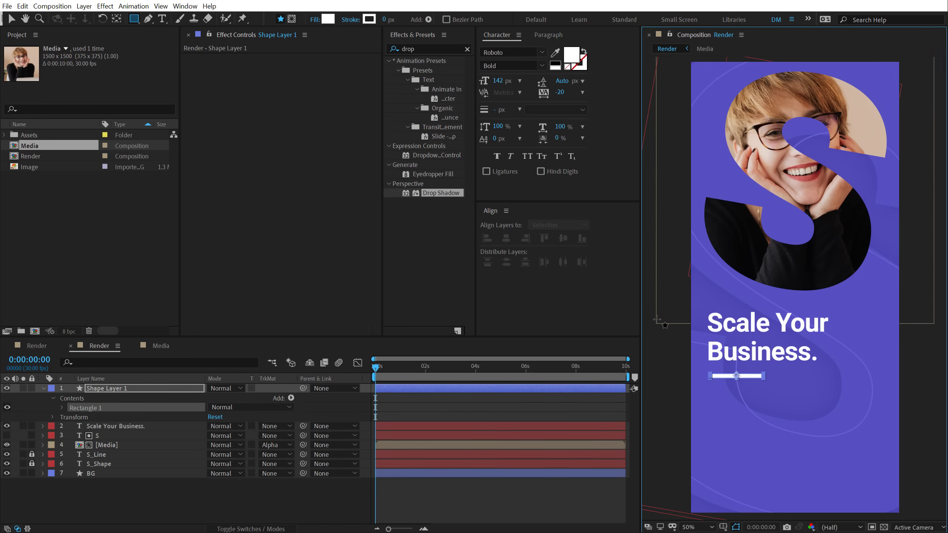
left_click(12, 19)
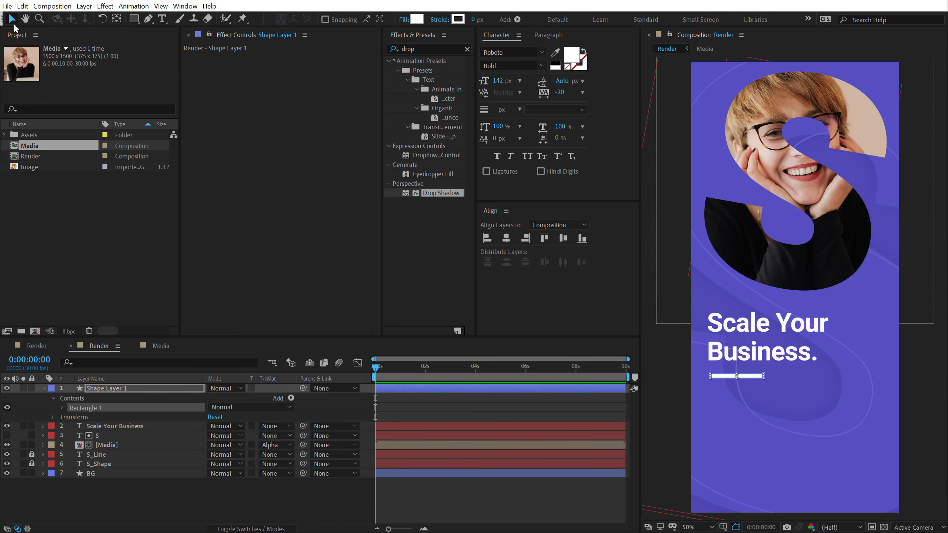
Step: Rename the new rectangle's shape layer to "Line", deselect it and collapse its properties
left_click(100, 388)
key("Return")
type("Line")
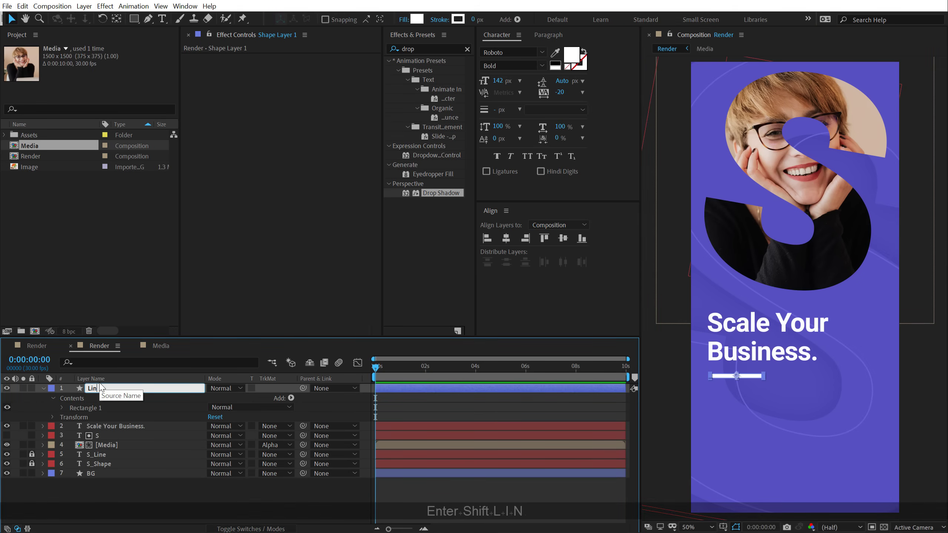
key("Return")
left_click(117, 18)
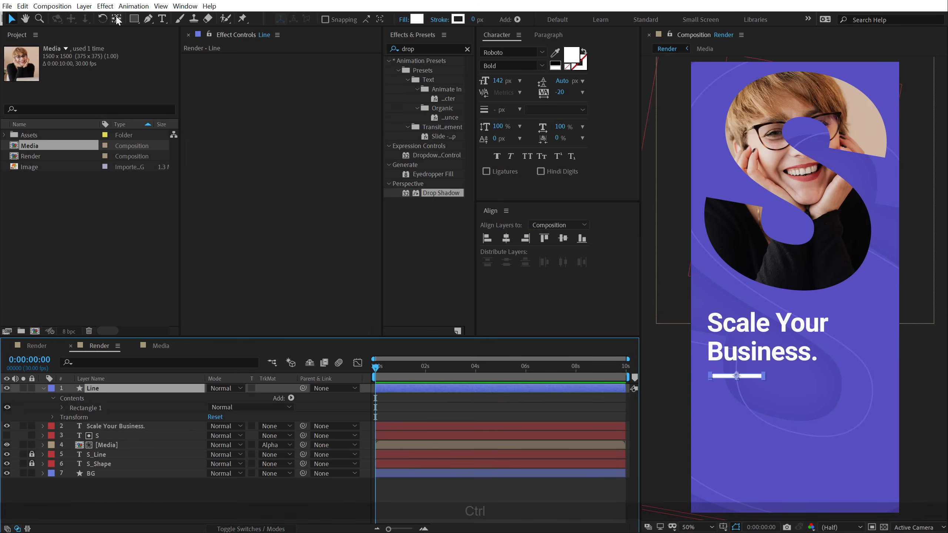
left_click(12, 19)
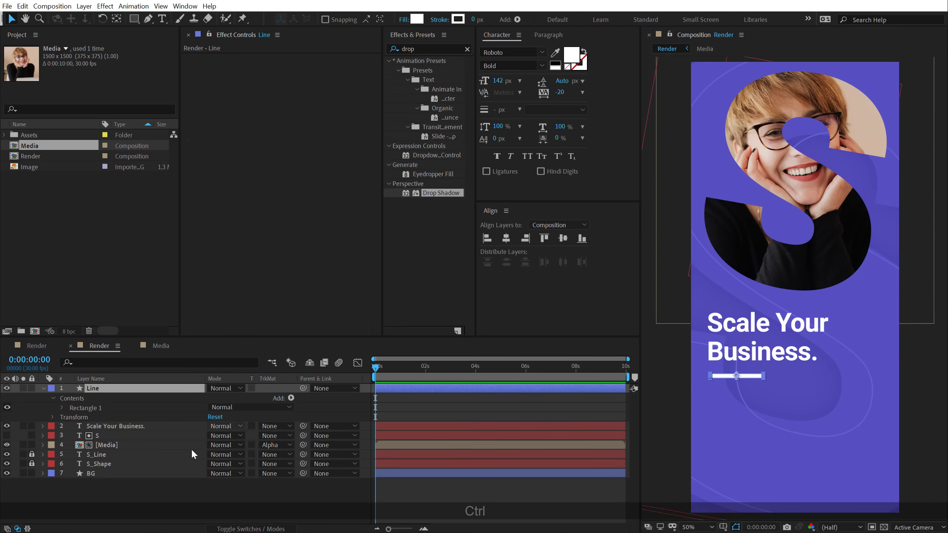
key("ctrl+shift+a")
key("u")
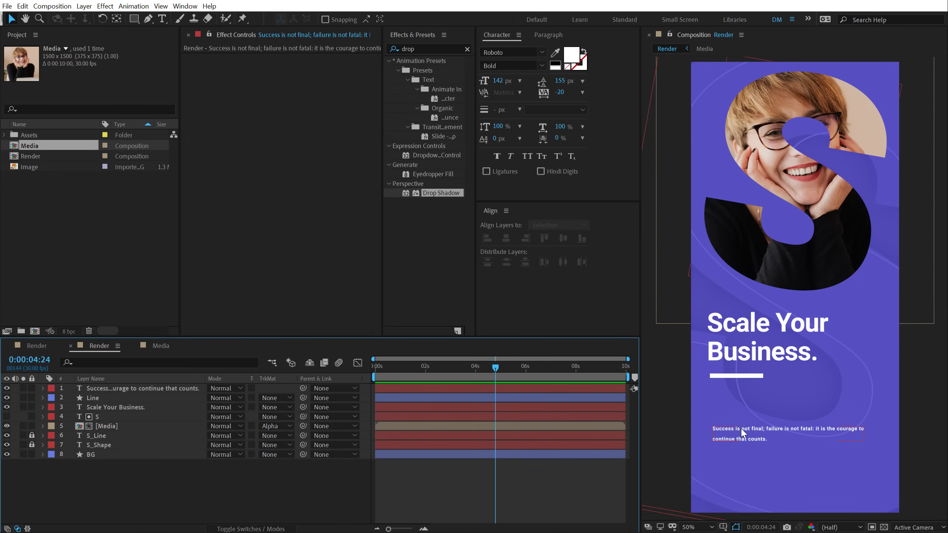
Step: Move the "Success is not final" paragraph up to just below the accent line and set its font size to 30 px
left_click_drag(742, 433, 738, 401)
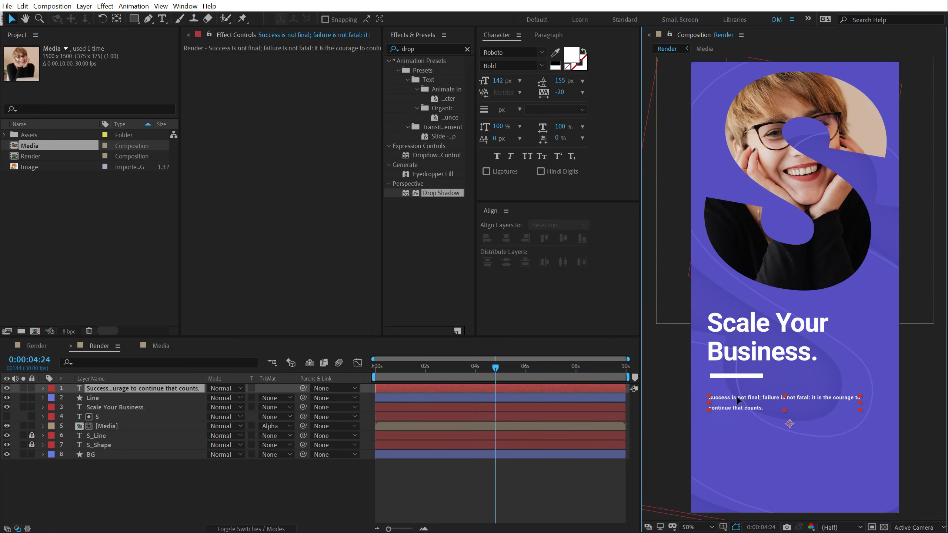
left_click(495, 81)
type("30")
key("Return")
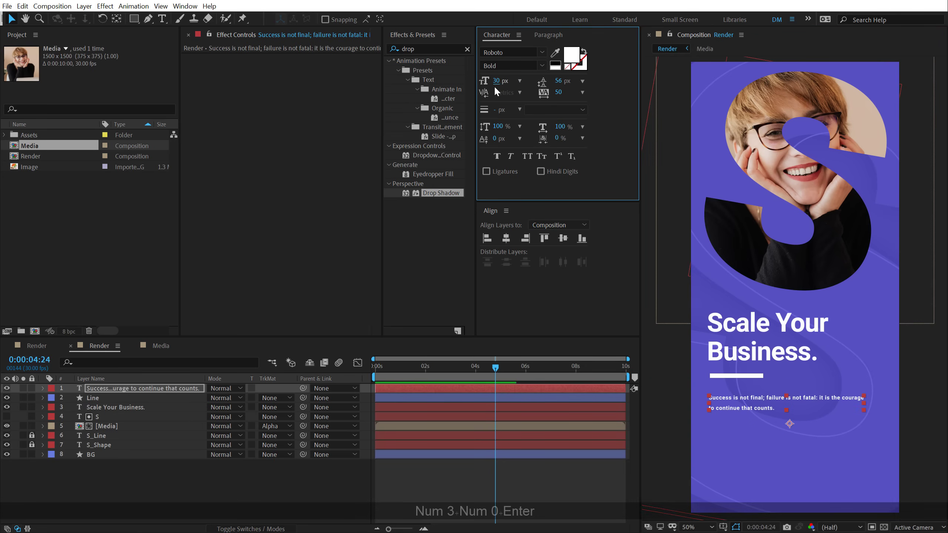
left_click(170, 479)
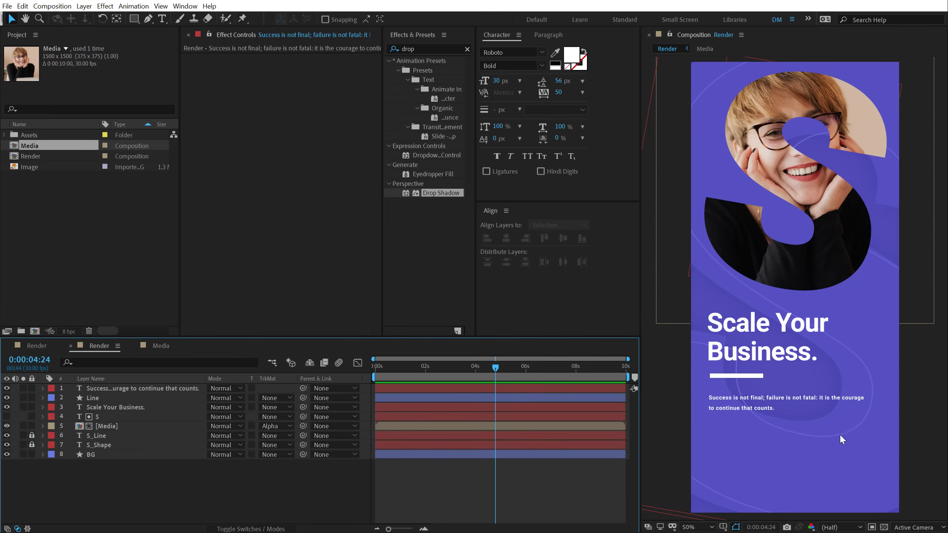
Step: Move the heading, accent line and quote paragraph down together and align their left edges
left_click(111, 390)
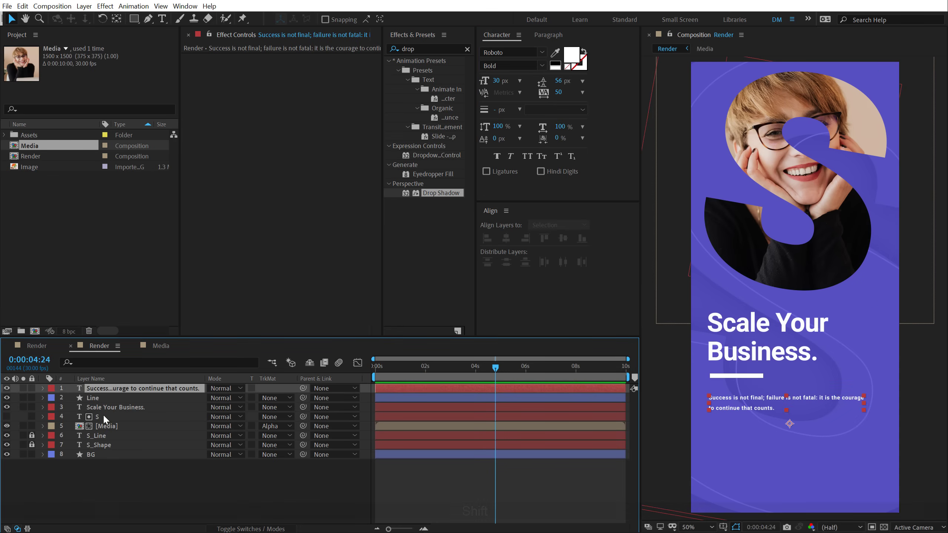
left_click(106, 407, "shift")
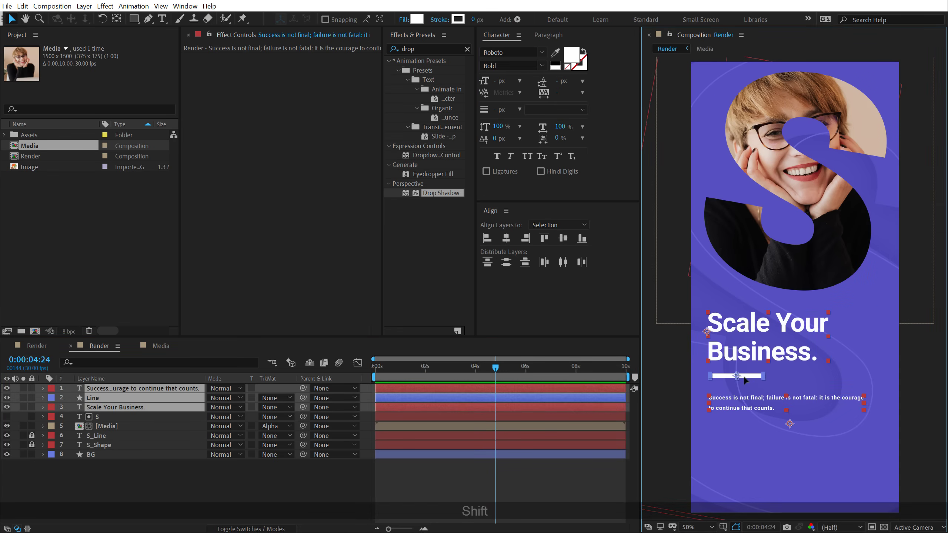
left_click_drag(744, 379, 758, 405)
left_click(487, 239)
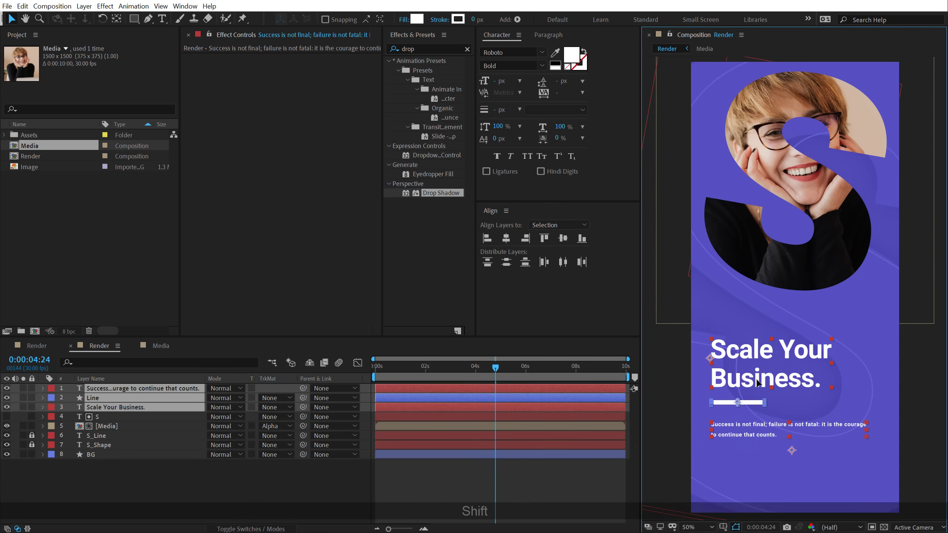
Step: Move the S matte and the Media layer down together so the portrait S sits closer to the heading
left_click(202, 482)
left_click(97, 416)
left_click(101, 426, "ctrl")
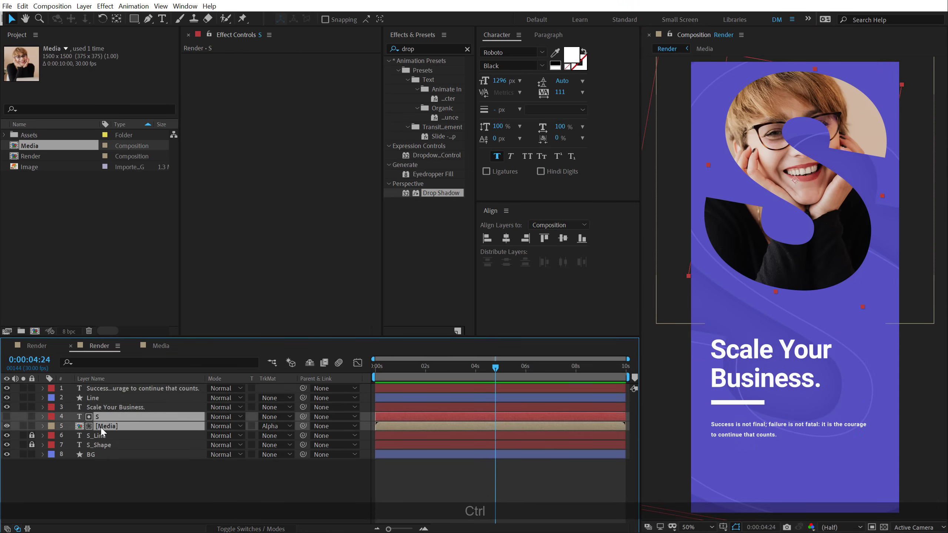
left_click_drag(808, 233, 816, 250)
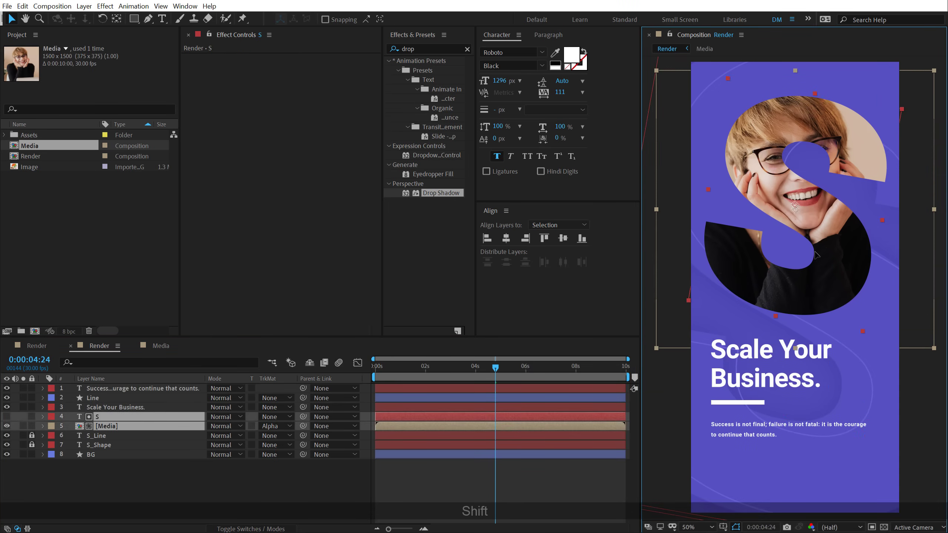
left_click(163, 513)
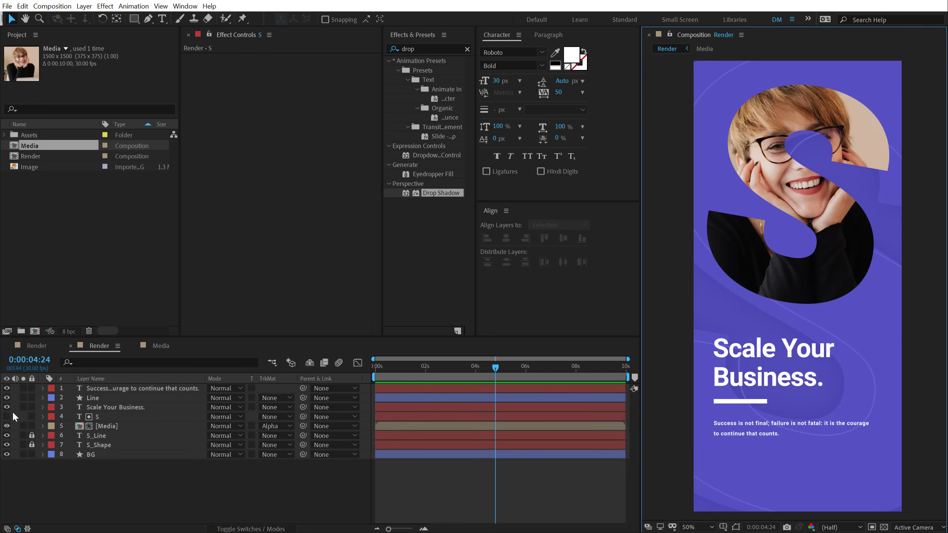
Step: Unlock S_Line and S_Shape and hide every layer except BG
left_click_drag(6, 390, 7, 461)
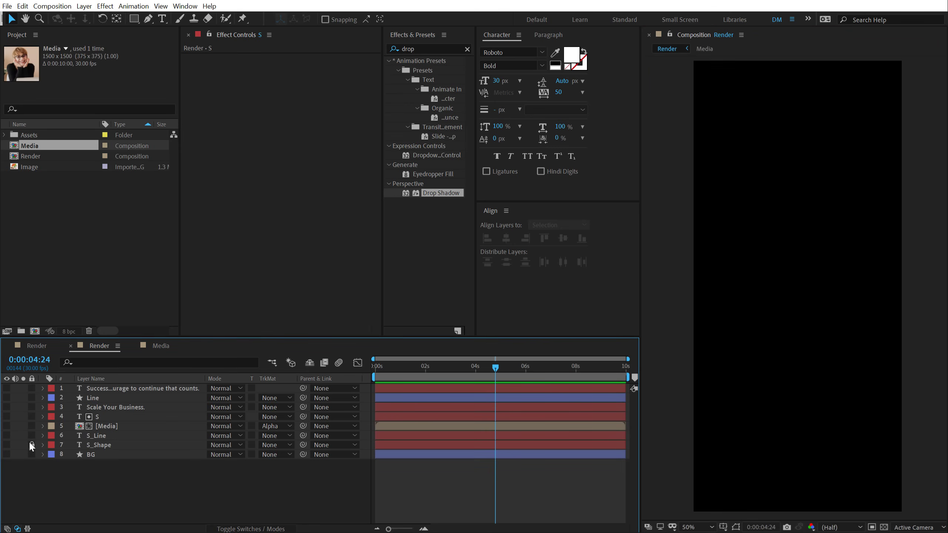
left_click(2, 455)
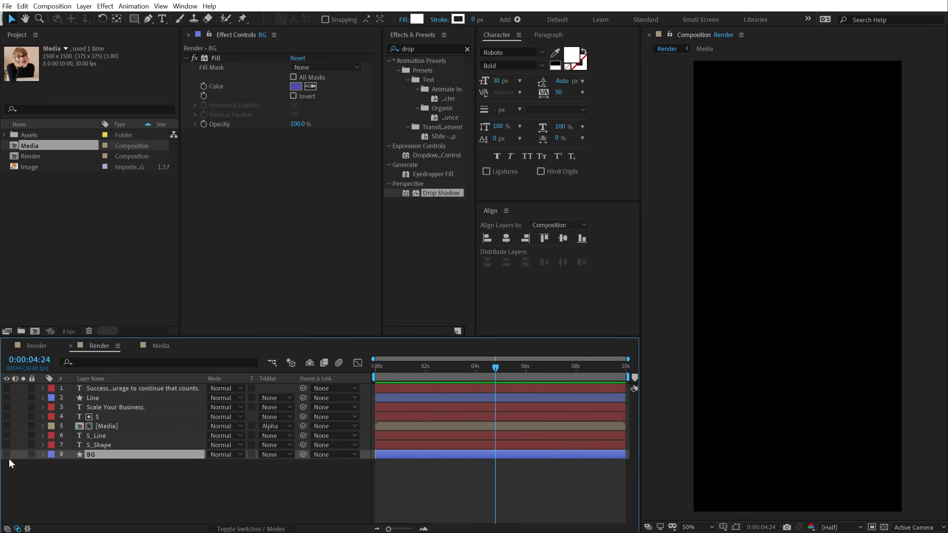
left_click(6, 455)
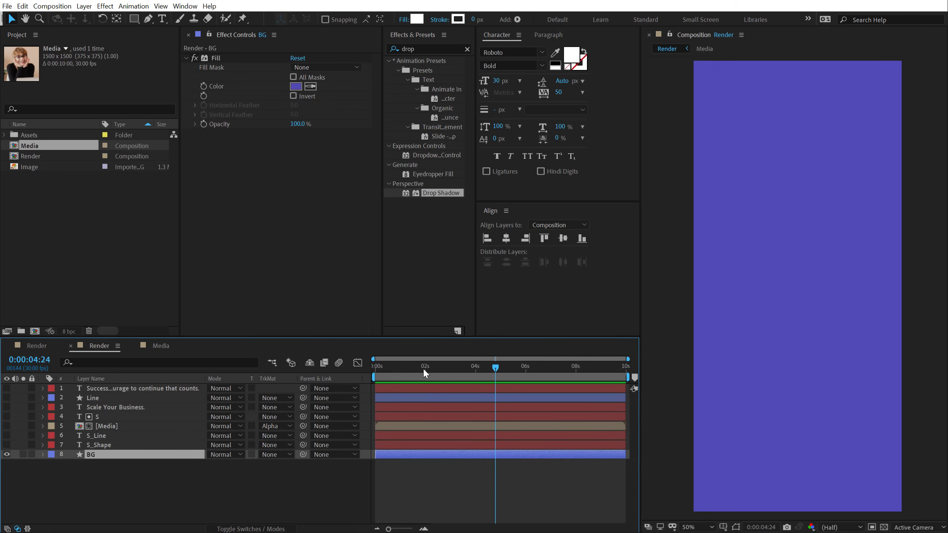
Step: Add a Scale keyframe of 100% to the BG layer at 0:00:01:20
mouse_move(423, 371)
left_mouse_down()
mouse_move(387, 371)
mouse_move(409, 370)
left_mouse_up()
scroll(413, 413, "up", 3)
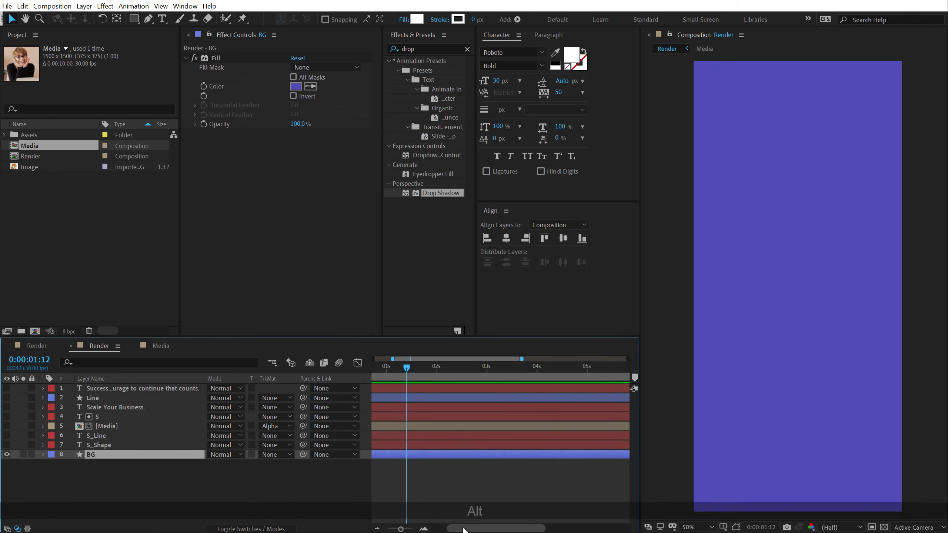
scroll(454, 396, "up", 4)
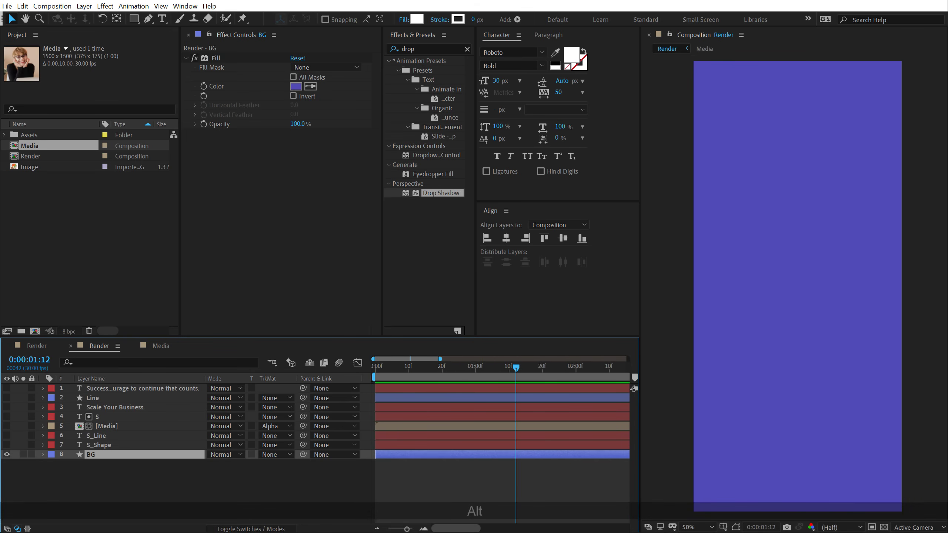
key("space")
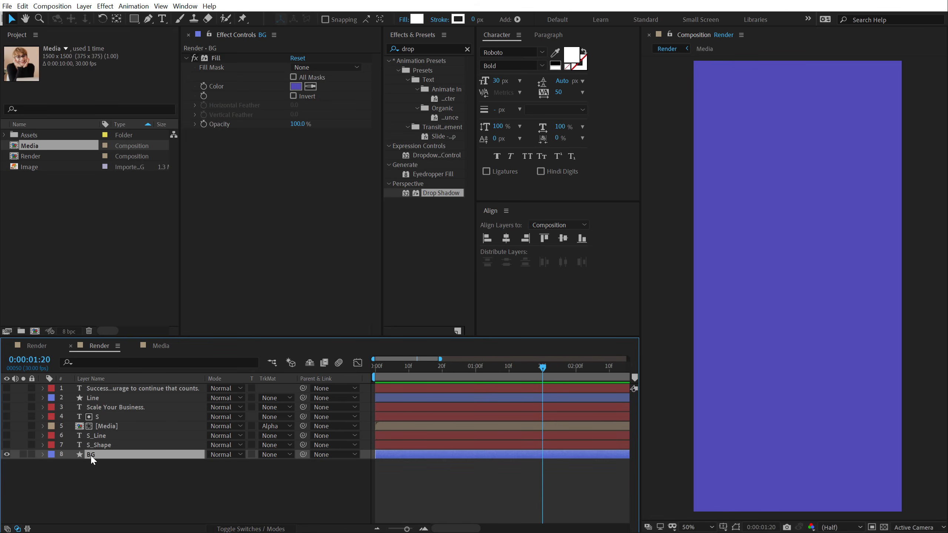
key("s")
left_click(71, 463)
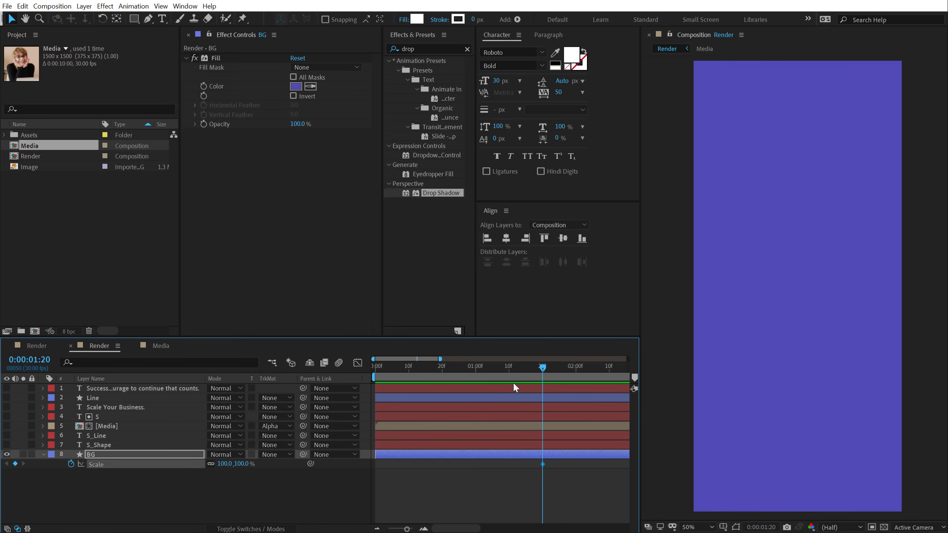
Step: Set the BG layer's scale to 0% at 0:00:00:00 and scrub through the growing circle to check it
key("Home")
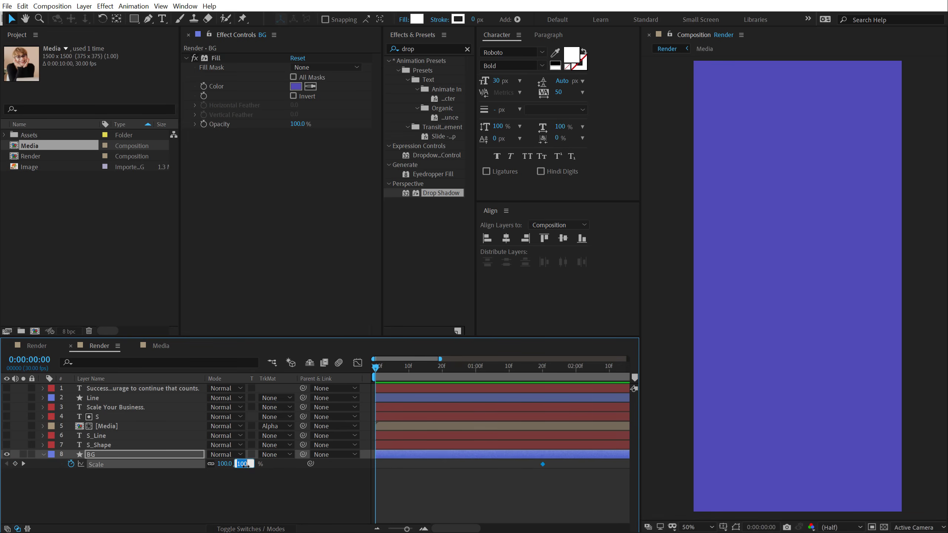
type("6")
key("Return")
key("KP_0")
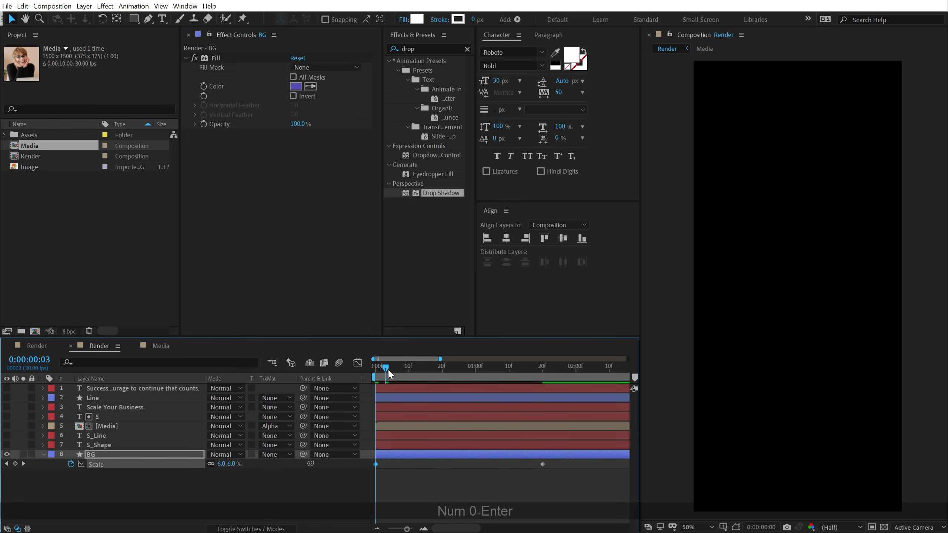
left_click(530, 371)
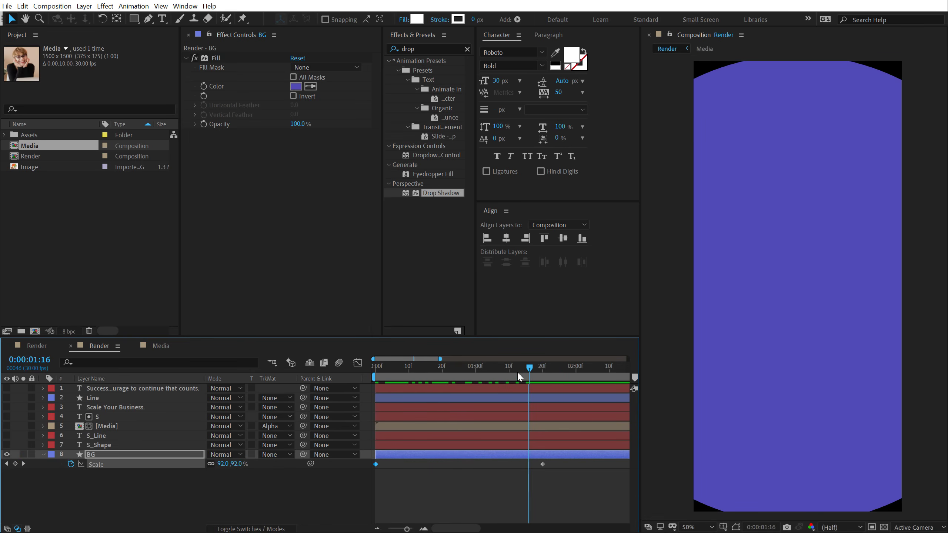
mouse_move(518, 376)
left_mouse_down()
mouse_move(509, 377)
mouse_move(533, 377)
mouse_move(511, 379)
left_mouse_up()
scroll(427, 452, "down", 3)
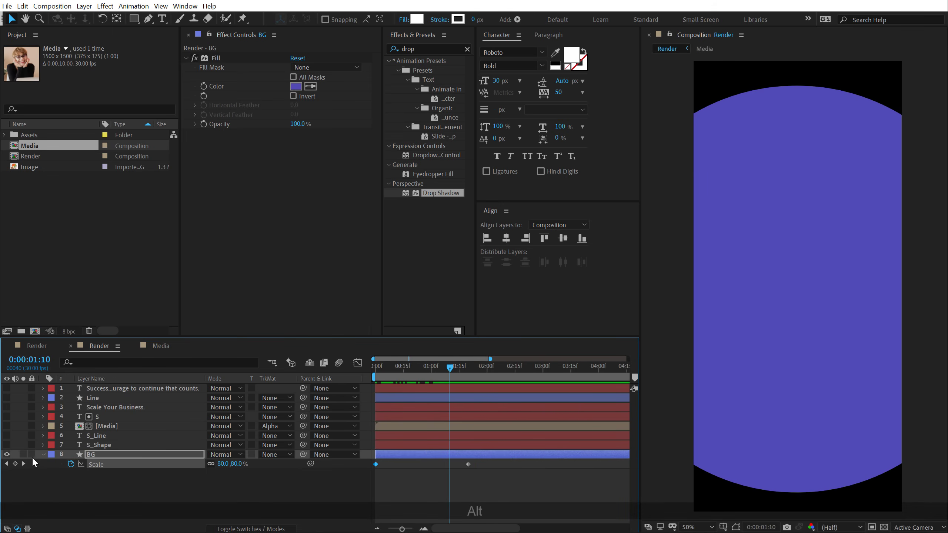
Step: Show the S_Shape and S_Line layers and add Position keyframes to both at 0:00:03:00
left_click(7, 444)
left_click(7, 436)
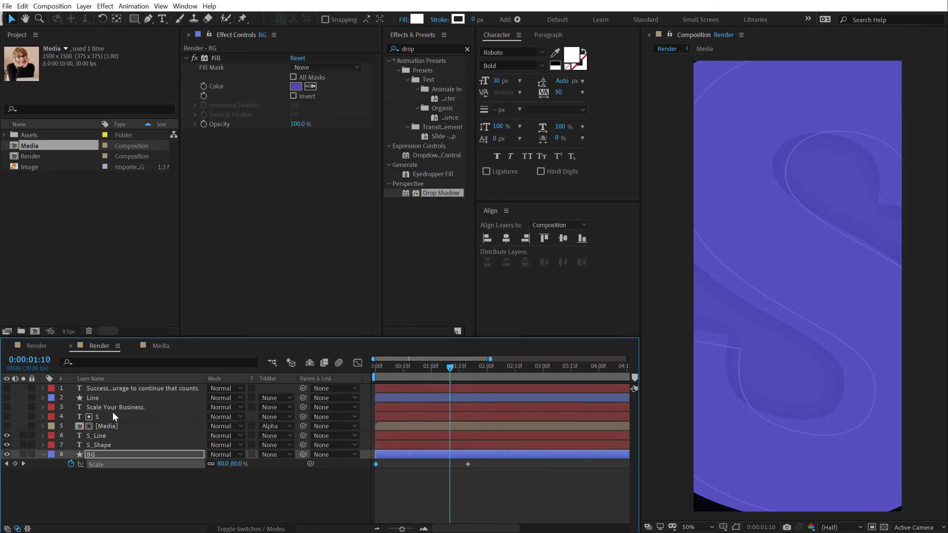
left_click(96, 436)
left_click(105, 445, "ctrl")
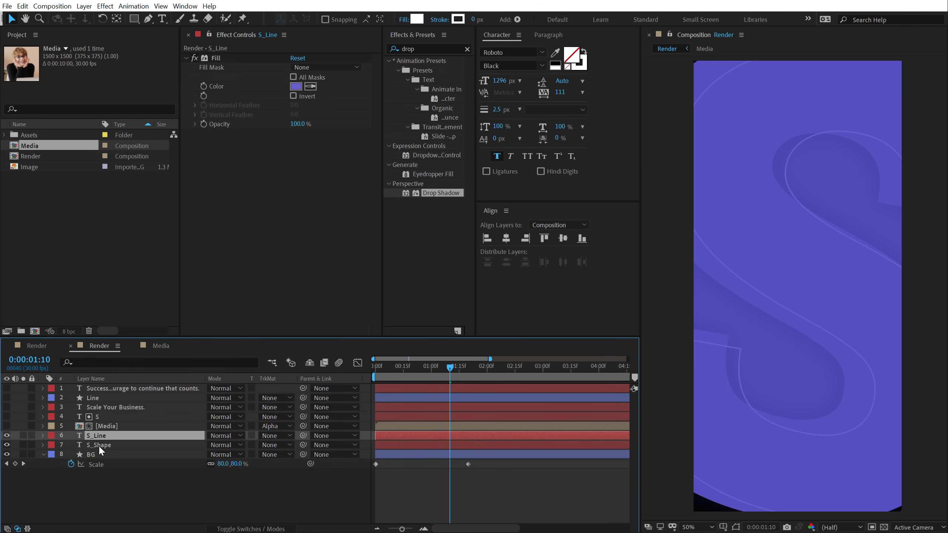
key("p")
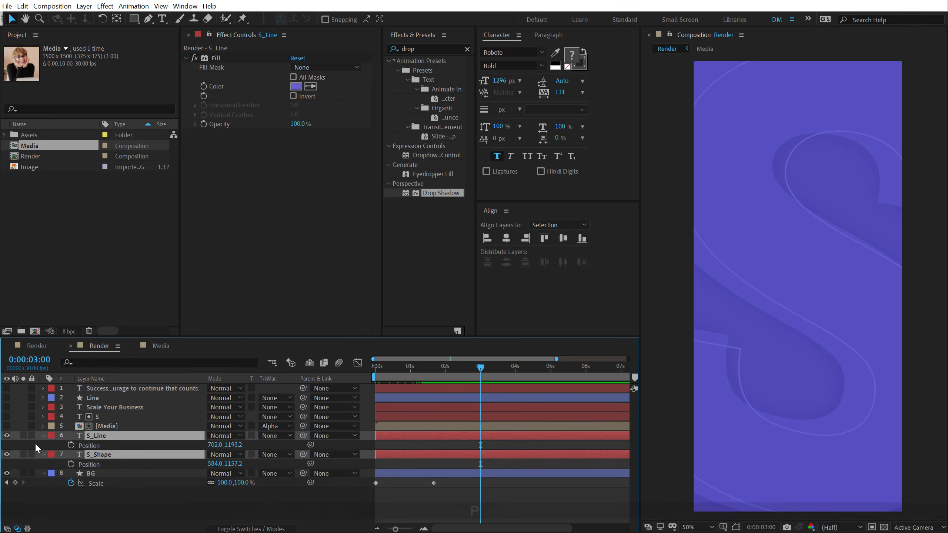
left_click(71, 445)
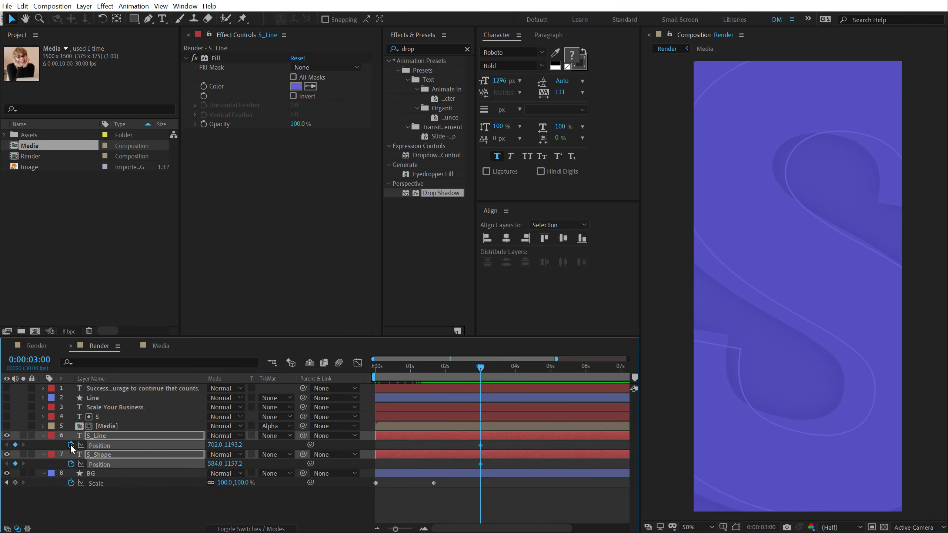
Step: Add Rotation keyframes to S_Line and S_Shape at 0:00:03:00 and display them together with the Position keyframes
key("r")
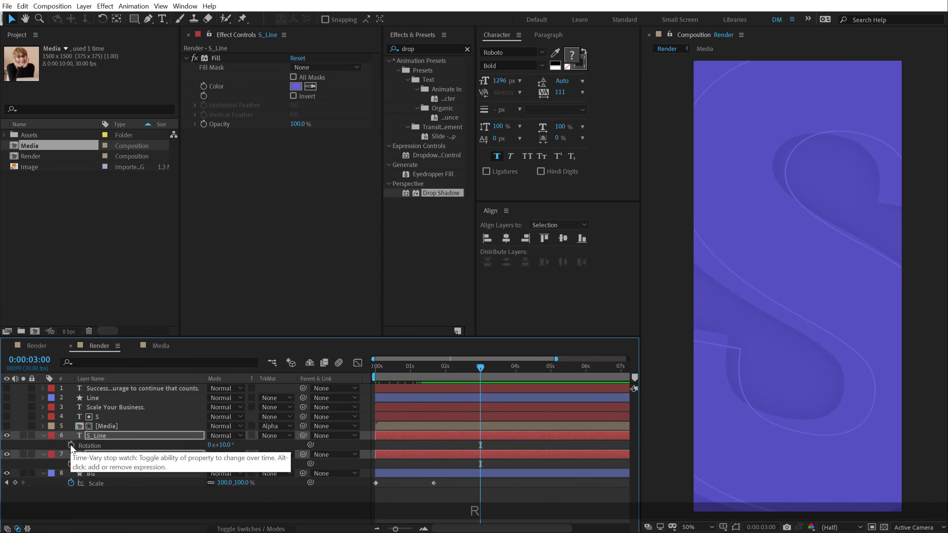
left_click(71, 444)
key("shift+p")
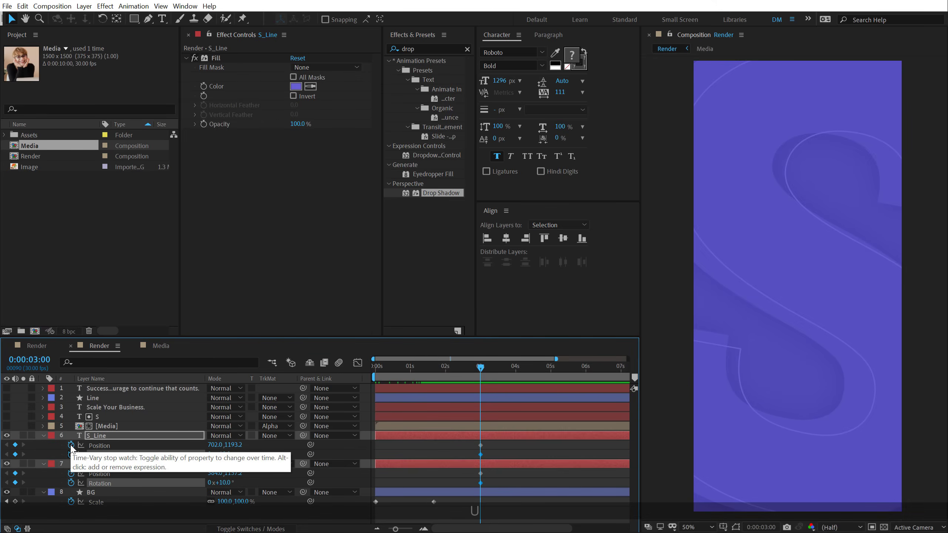
Step: Set the rotation of S_Line and S_Shape to 24° at 0:00:01:20
left_click(433, 374)
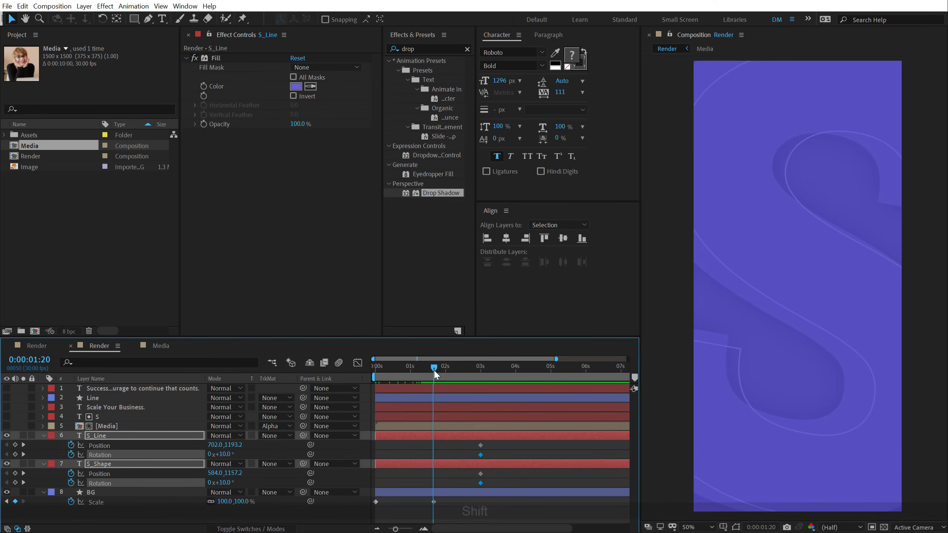
key("shift")
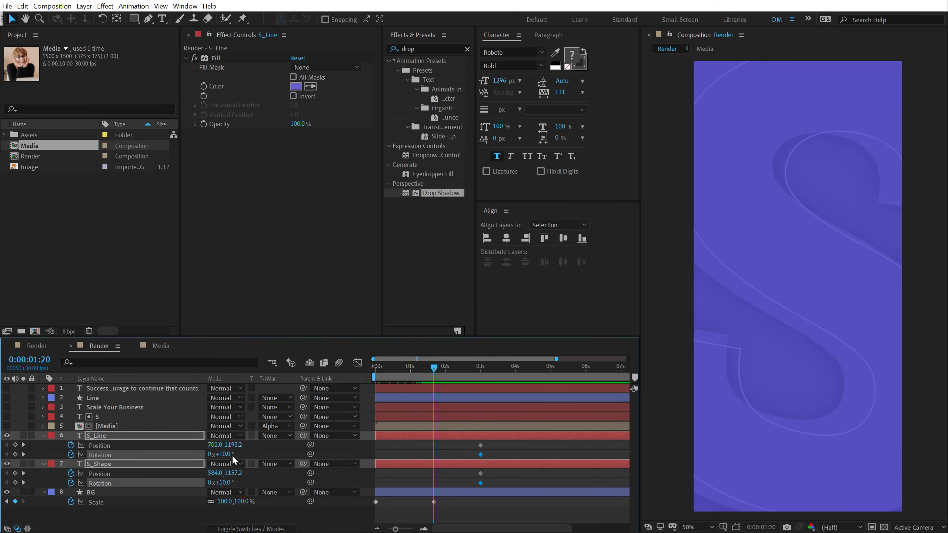
left_click_drag(223, 453, 229, 453)
left_click(227, 453)
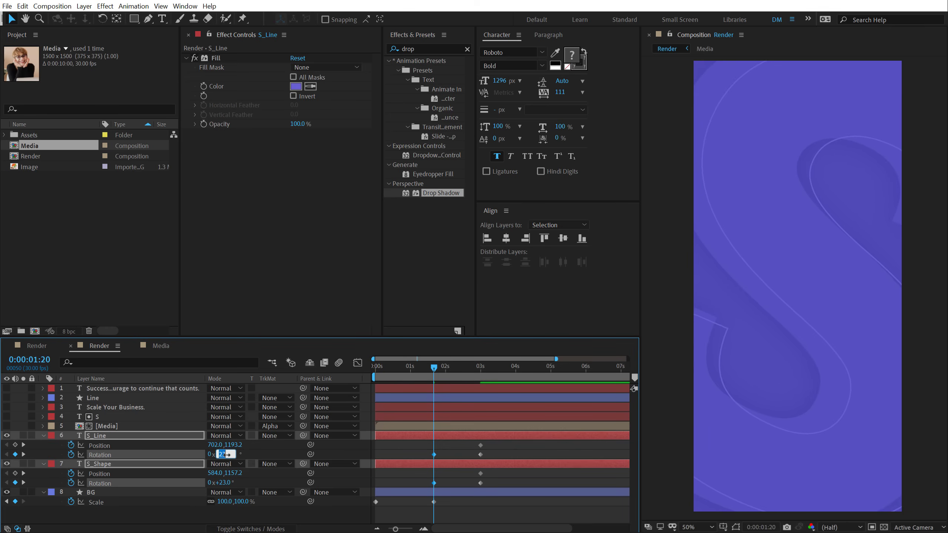
type("24")
key("Return")
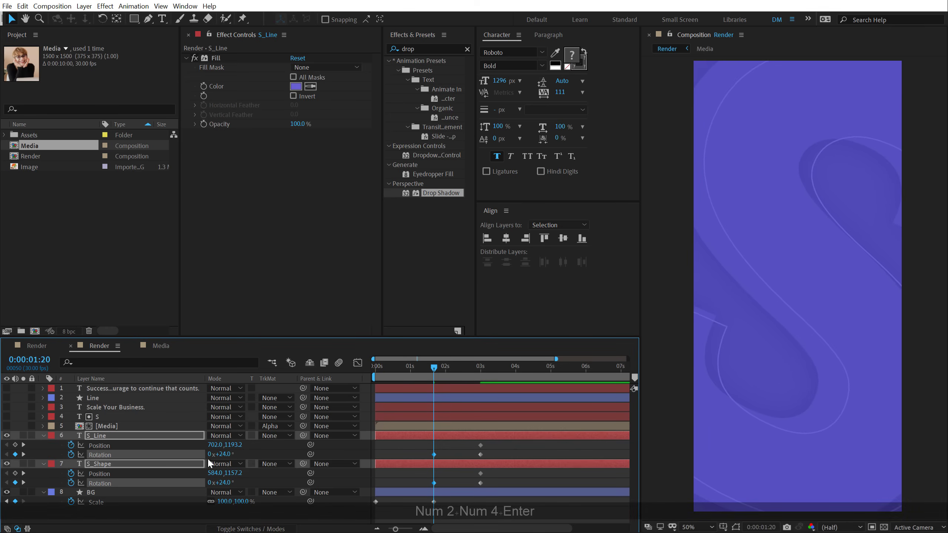
Step: Lower both S layers at 0:00:01:20 to Y positions 3793.2 for S_Line and 3757.2 for S_Shape, and check the rising motion
left_click_drag(235, 445, 379, 442)
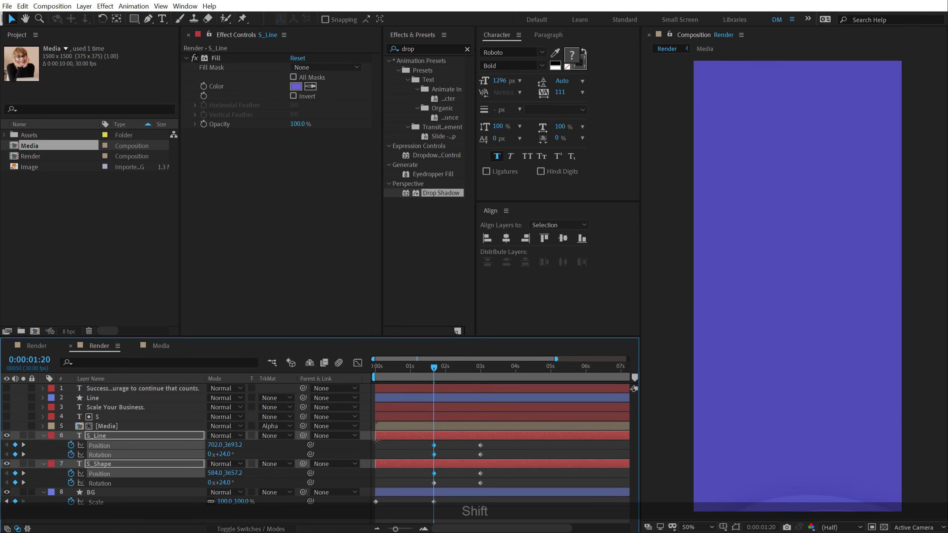
key("space")
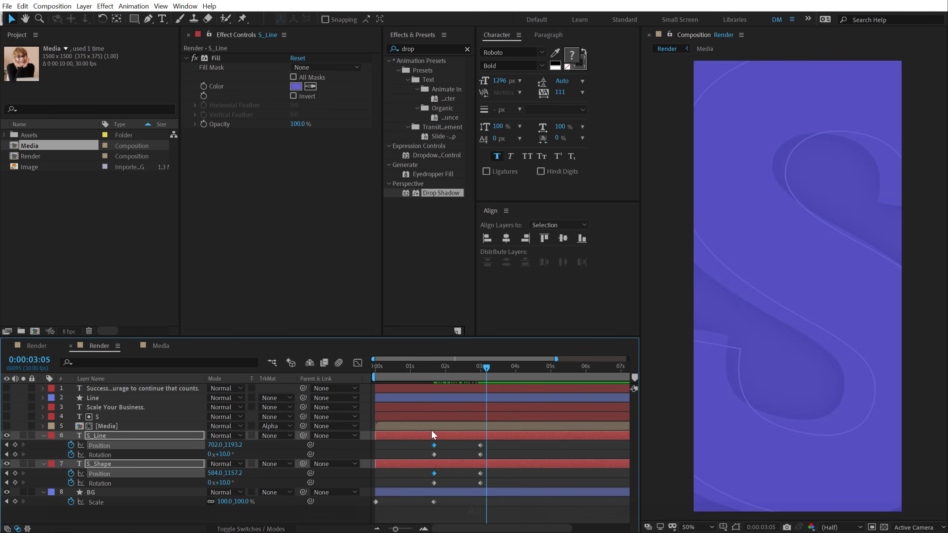
scroll(434, 429, "up", 3)
left_click_drag(437, 377, 506, 381)
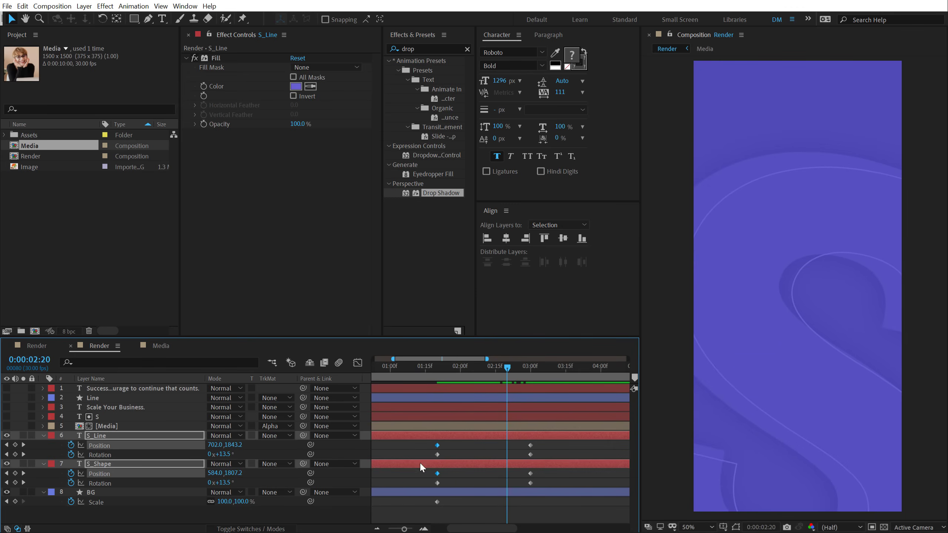
Step: Shift the S_Shape layer in time so that it starts at 0:00:00:10
left_click(407, 483)
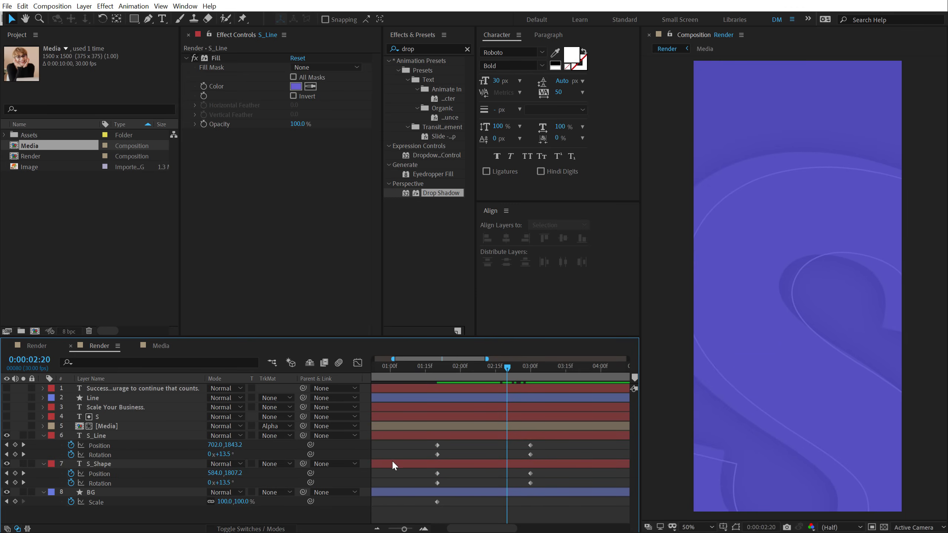
left_click_drag(481, 528, 467, 529)
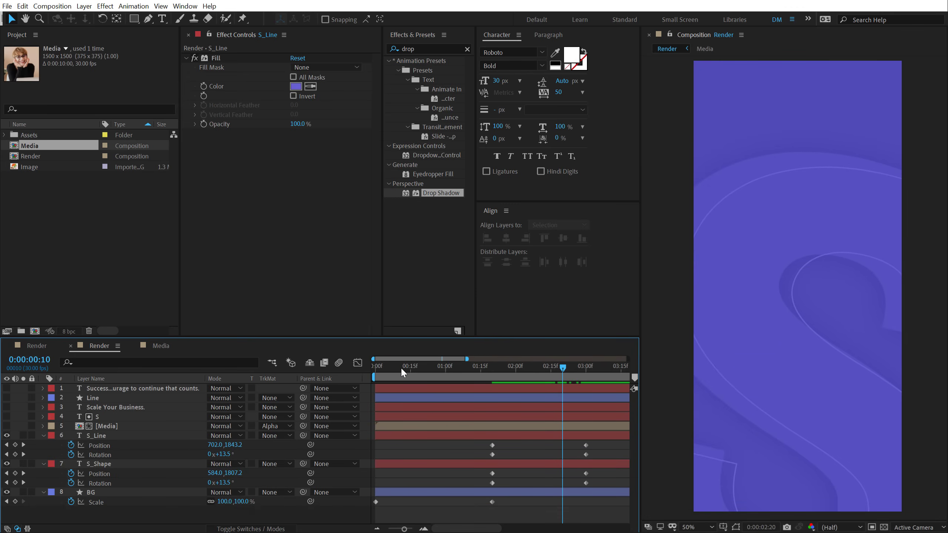
left_click_drag(401, 372, 399, 375)
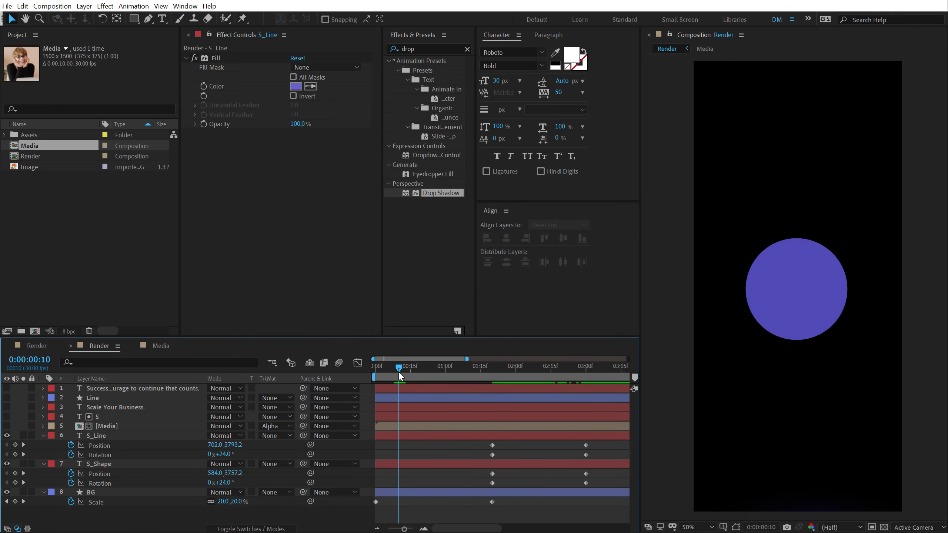
left_click_drag(388, 470, 411, 470)
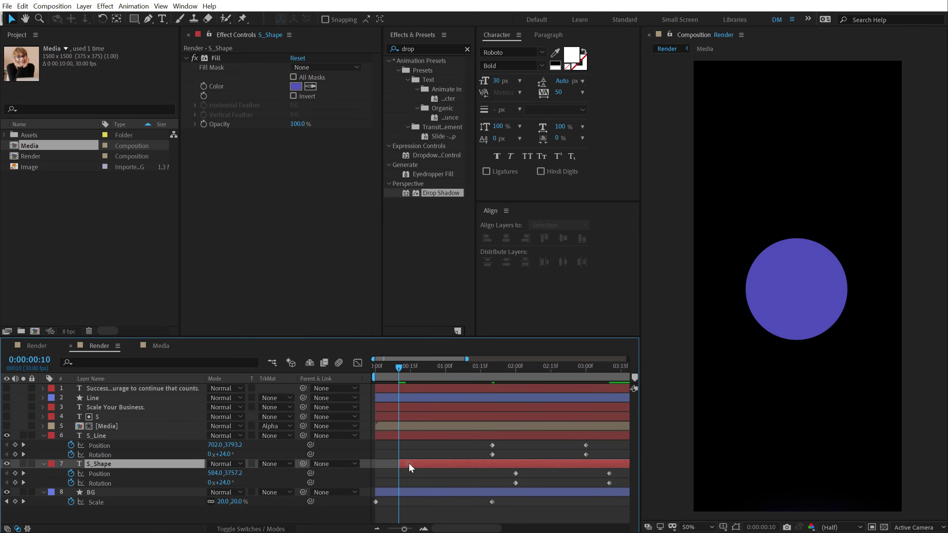
Step: Apply Easy Ease to all keyframes of the S_Line, S_Shape and BG layers
scroll(392, 424, "down", 3)
left_click_drag(427, 369, 488, 467)
left_click_drag(456, 492, 354, 511)
key("F9")
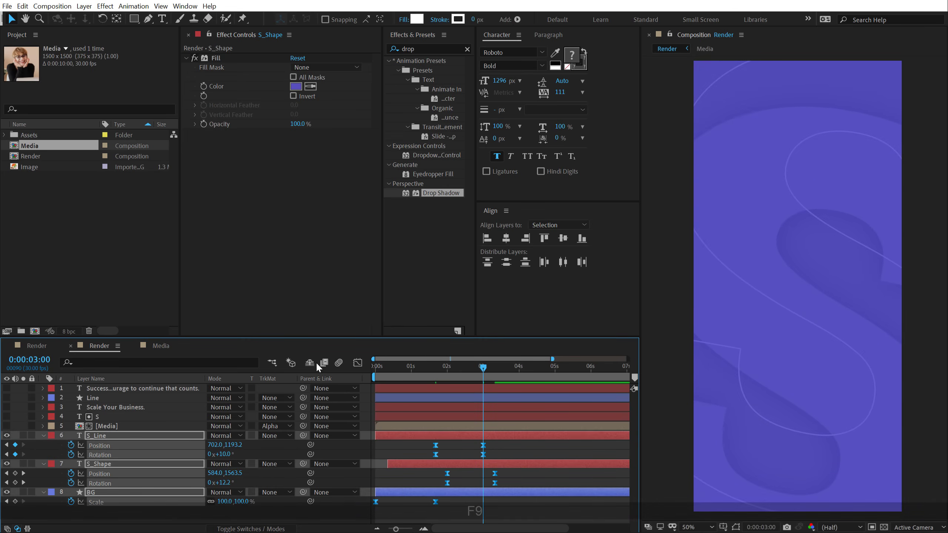
Step: Reshape the speed curves of all eased keyframes to peak early with a long slow-down, and preview the animation from the start
left_click(357, 362)
scroll(431, 464, "up", 3)
right_click(584, 430)
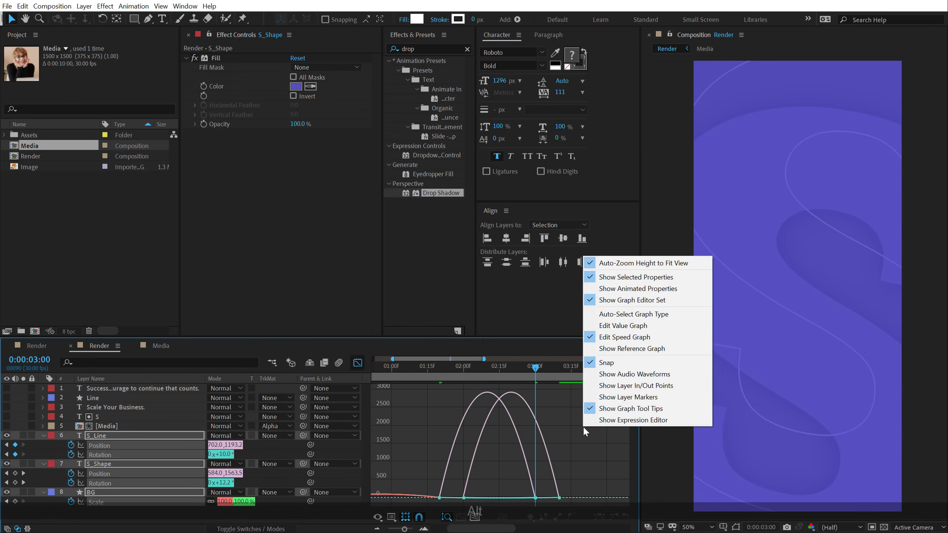
left_click(601, 458)
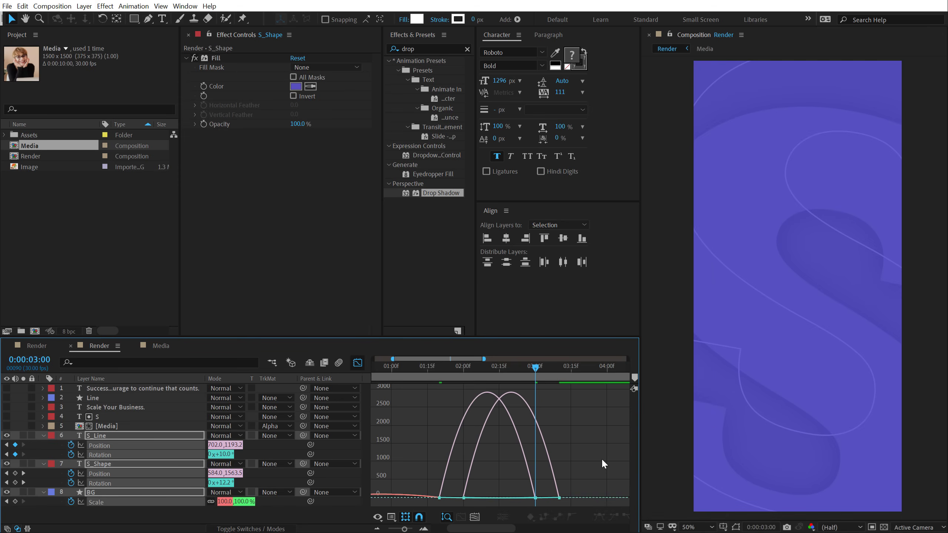
left_click_drag(601, 457, 436, 502)
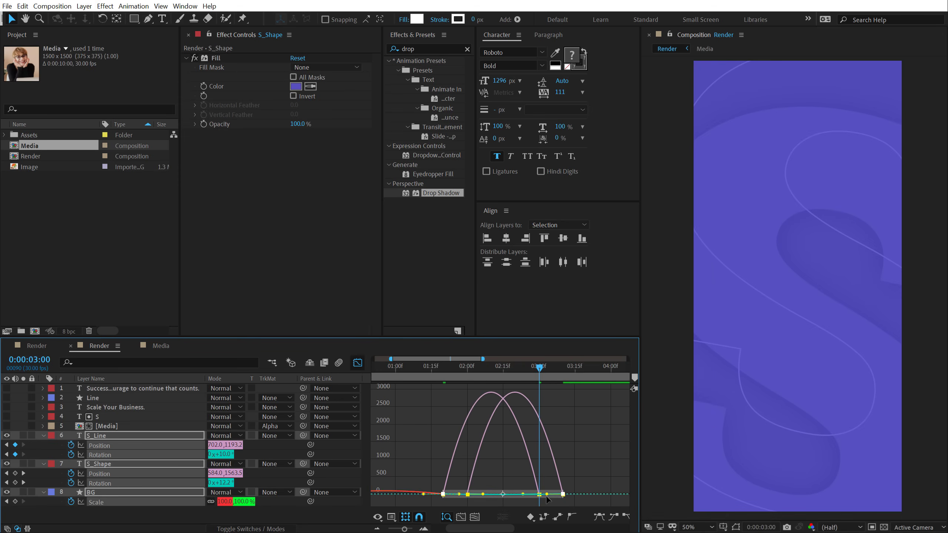
left_click_drag(543, 497, 475, 492)
key("Home")
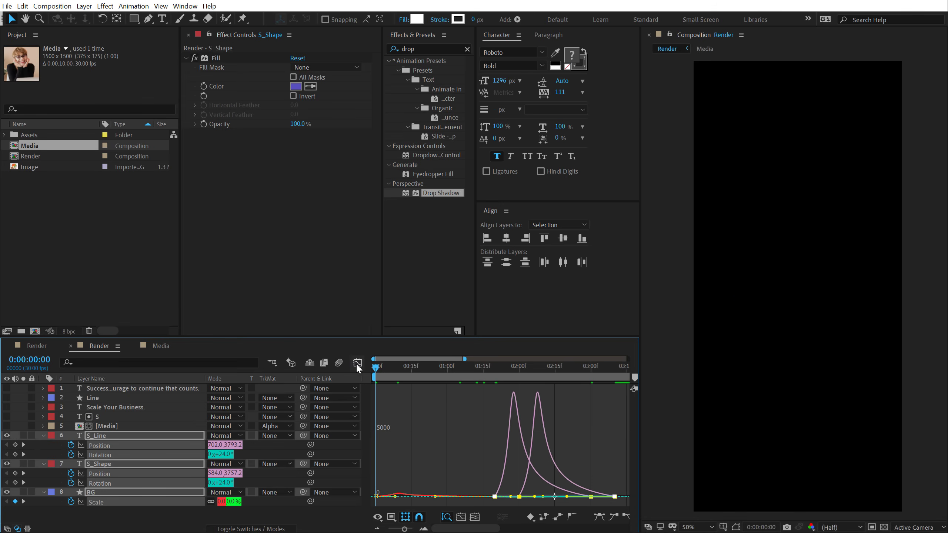
left_click(357, 362)
scroll(414, 427, "down", 5)
left_click(486, 477)
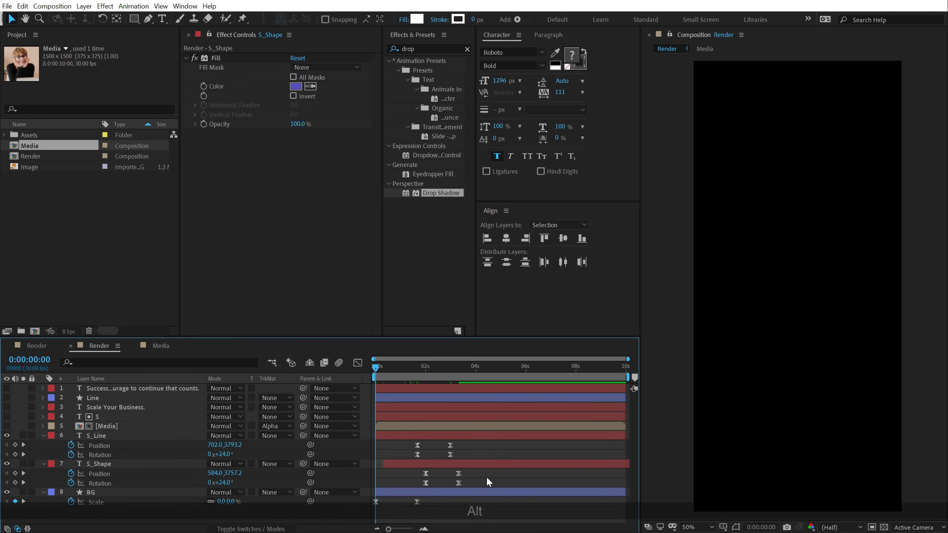
key("space")
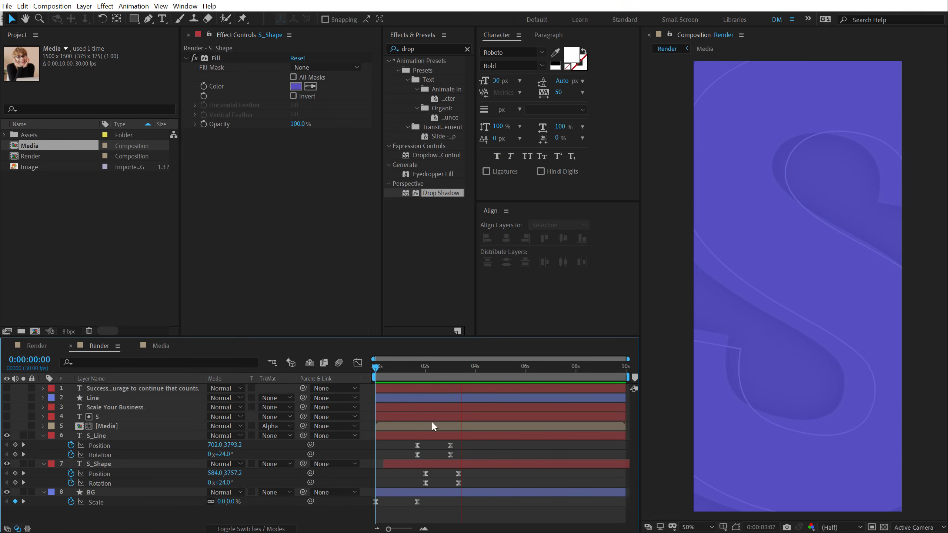
Step: Move all S_Line and S_Shape keyframes earlier so the S_Line animation starts at 0:00:01:00, keeping the offset between the two layers
left_click(407, 370)
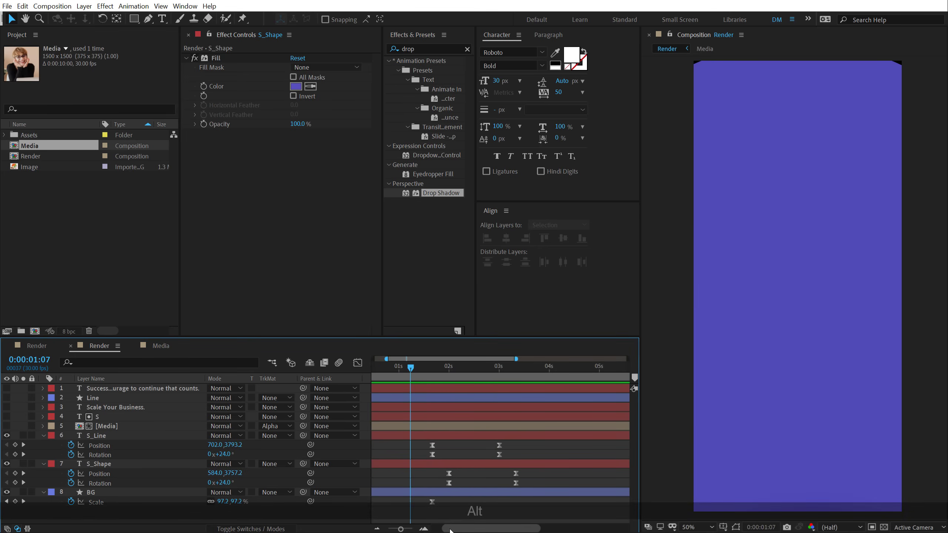
scroll(431, 452, "up", 3)
left_click(425, 373)
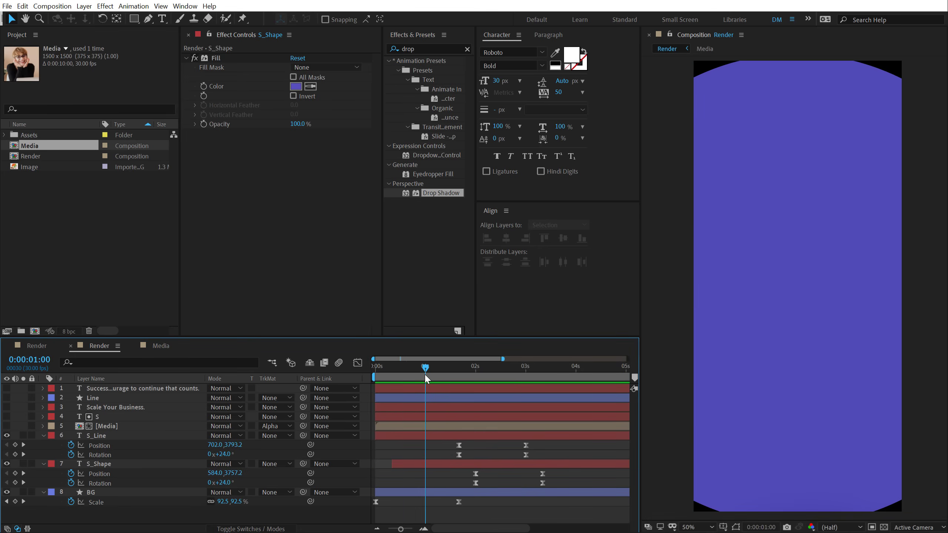
left_click_drag(471, 462, 578, 505)
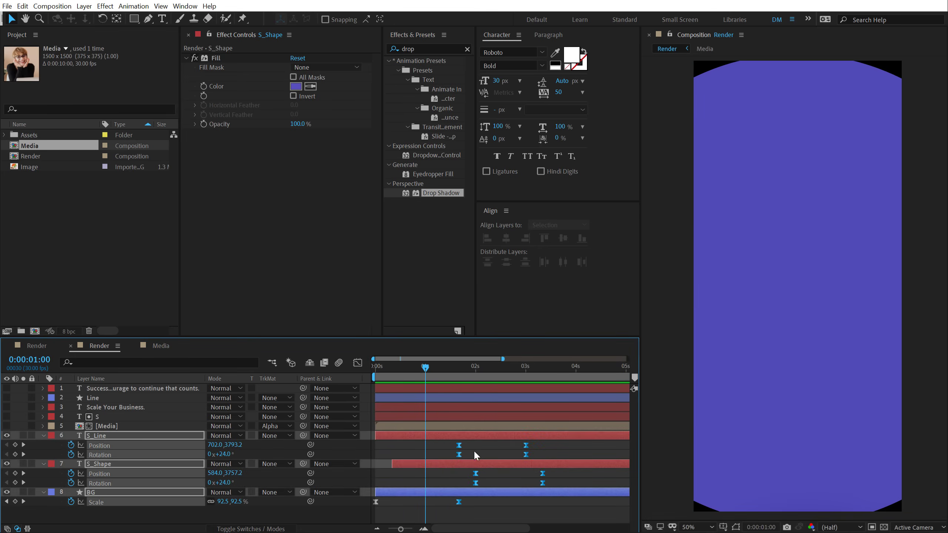
left_click_drag(446, 445, 586, 498)
left_click_drag(458, 445, 425, 446)
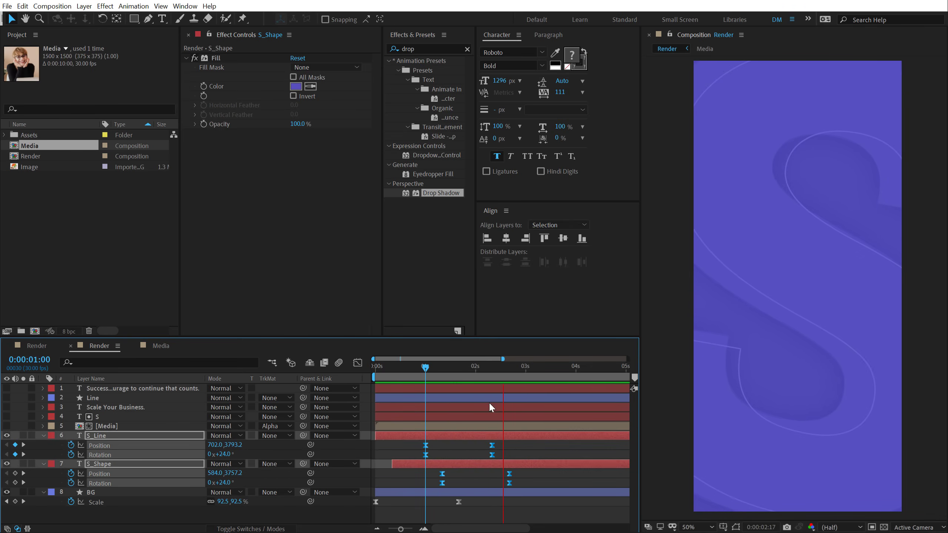
Step: Move the end keyframes of S_Line and S_Shape about ten frames later and preview the slower rise
left_click_drag(425, 367, 477, 405)
left_click_drag(481, 444, 521, 486)
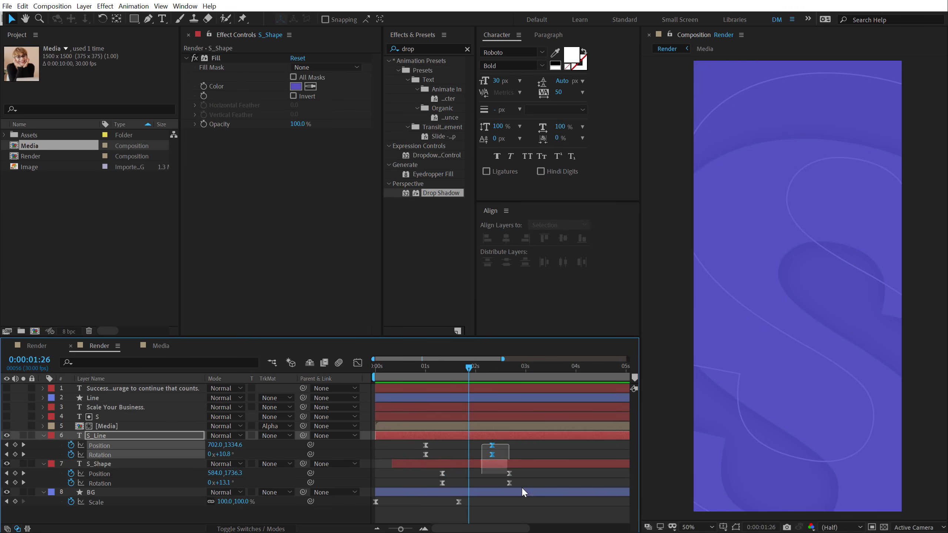
left_click_drag(492, 445, 508, 445)
left_click(425, 370)
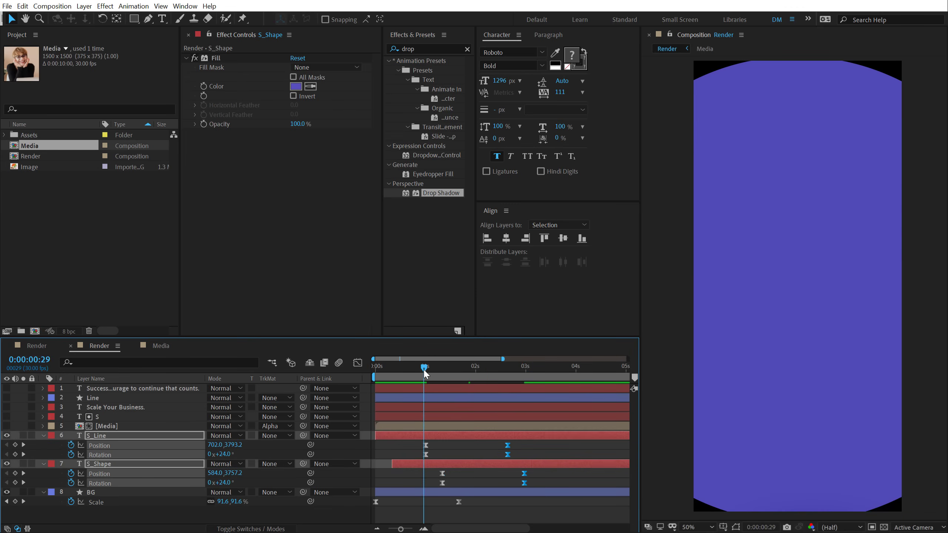
key("space")
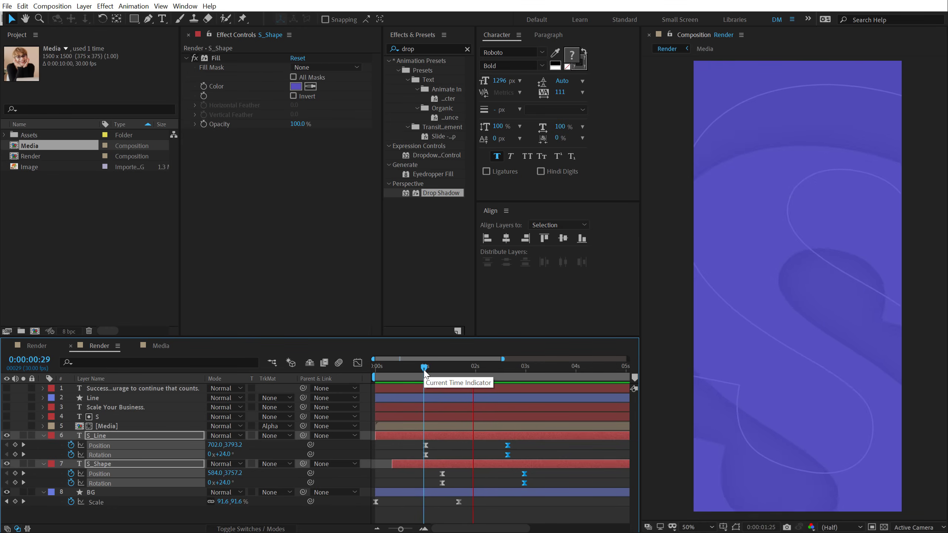
key("space")
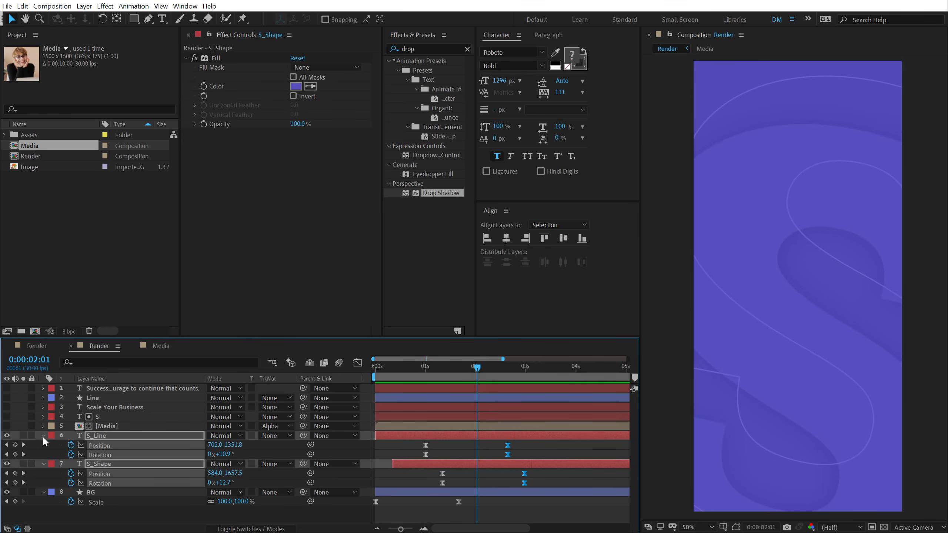
Step: Collapse the properties of the S_Line, S_Shape and BG layers and show the Media layer at 0:00:02:00
left_click(43, 435)
left_click(53, 489)
left_click(43, 455)
left_click(7, 426)
key("Page_Up")
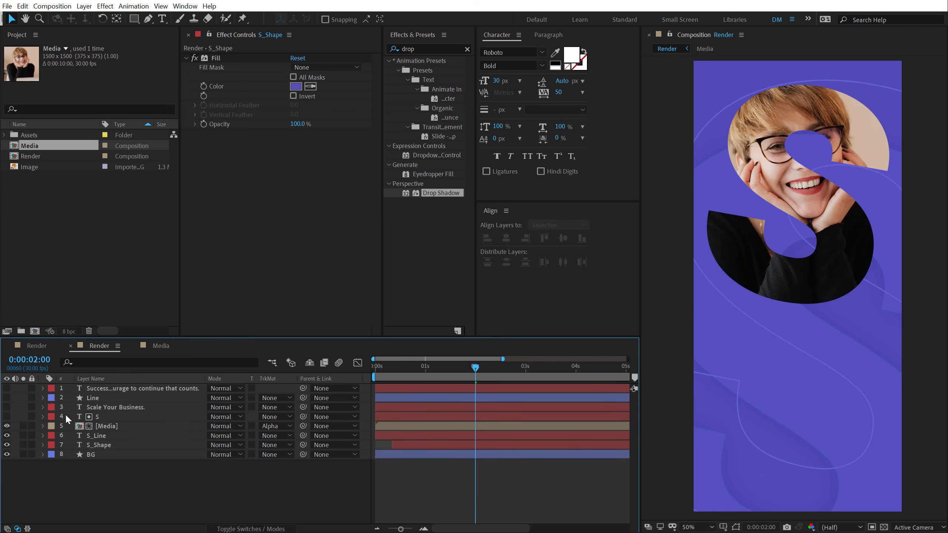
Step: Parent the Media layer to the S text layer that masks it
left_click(112, 426)
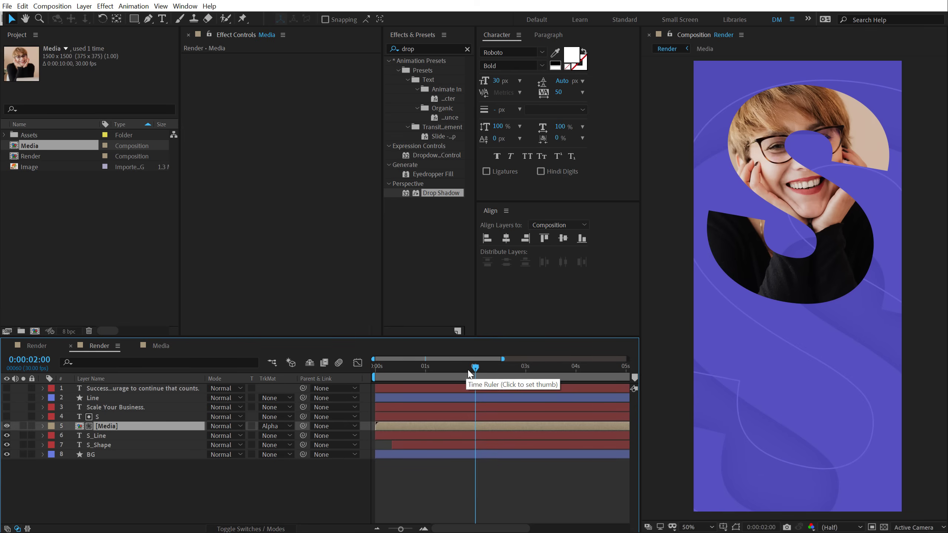
left_click(101, 416)
left_click(101, 426)
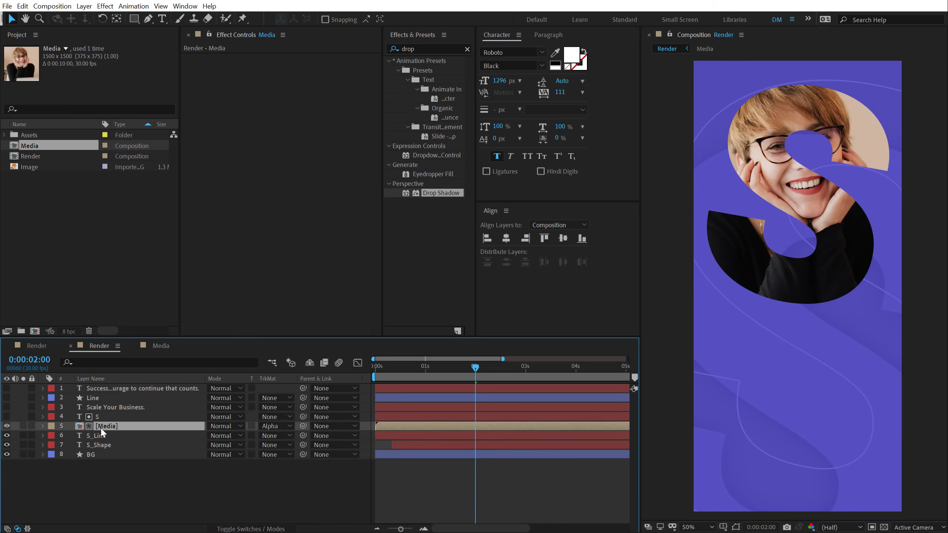
left_click_drag(304, 427, 98, 416)
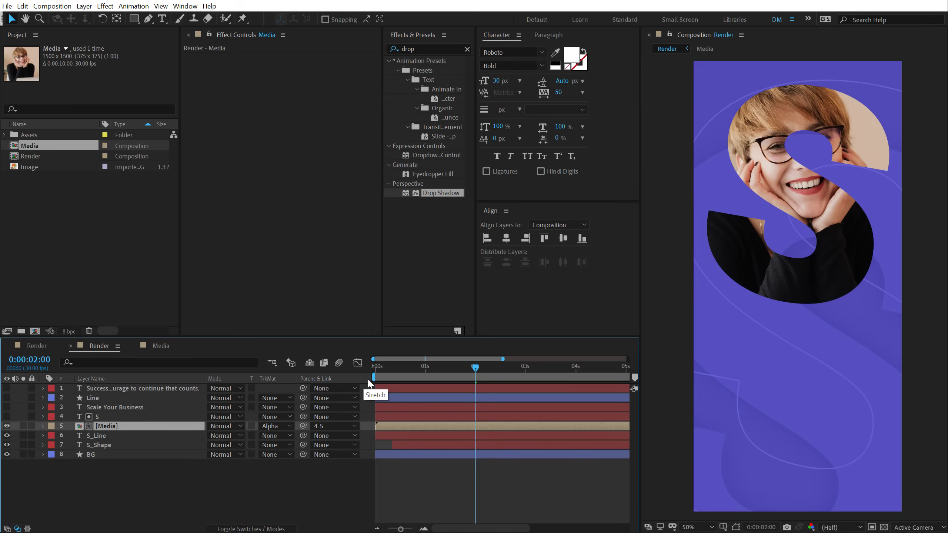
right_click(368, 381)
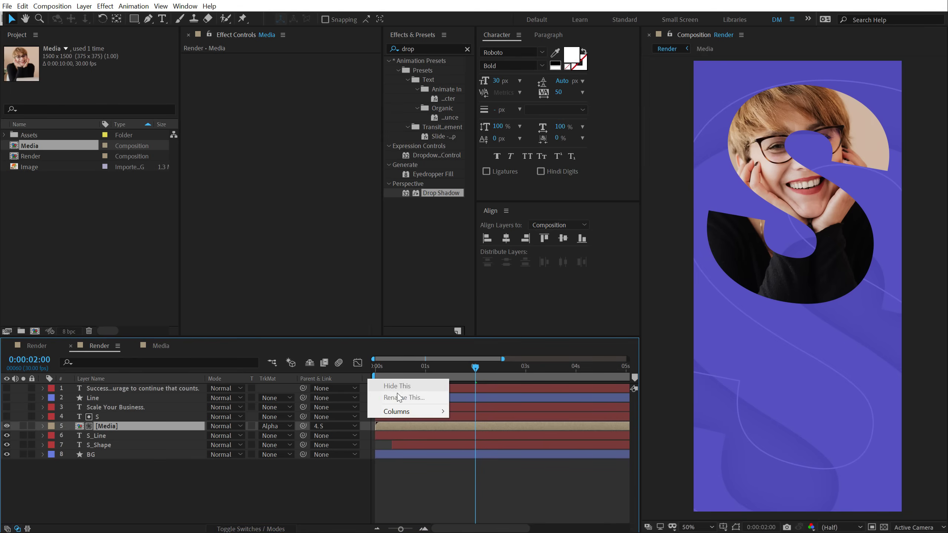
mouse_move(412, 409)
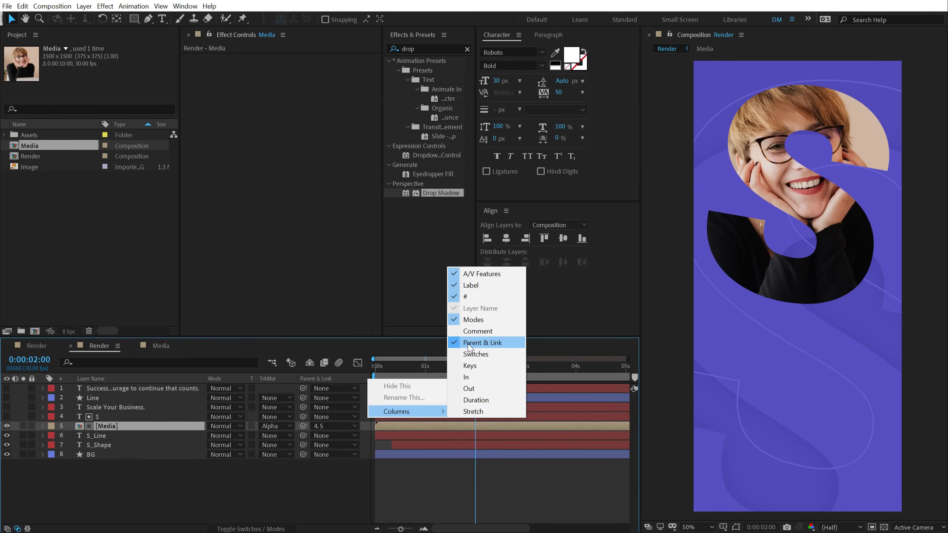
left_click(161, 478)
Step: Add Position and Rotation keyframes to the S text layer at 0:00:03:00
left_click(102, 418)
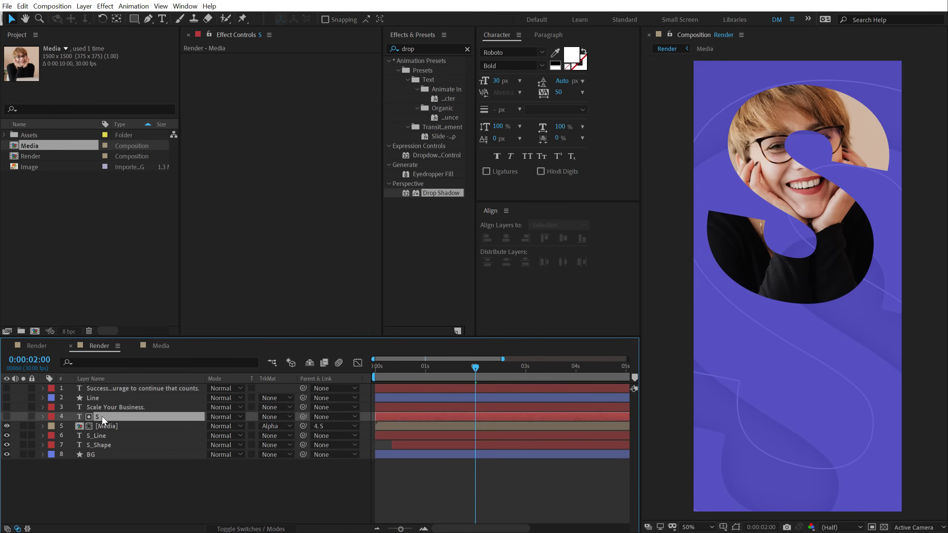
key("ctrl+shift+a")
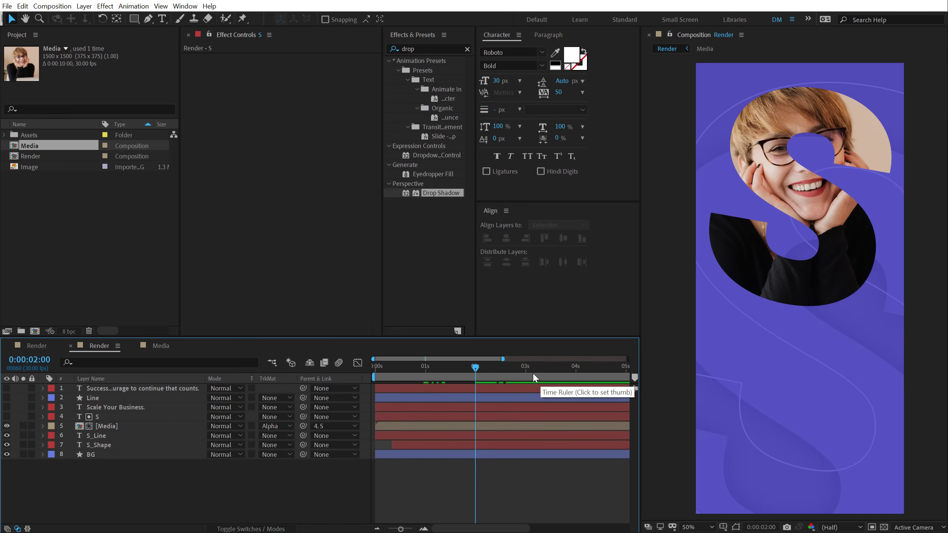
left_click_drag(488, 371, 524, 370)
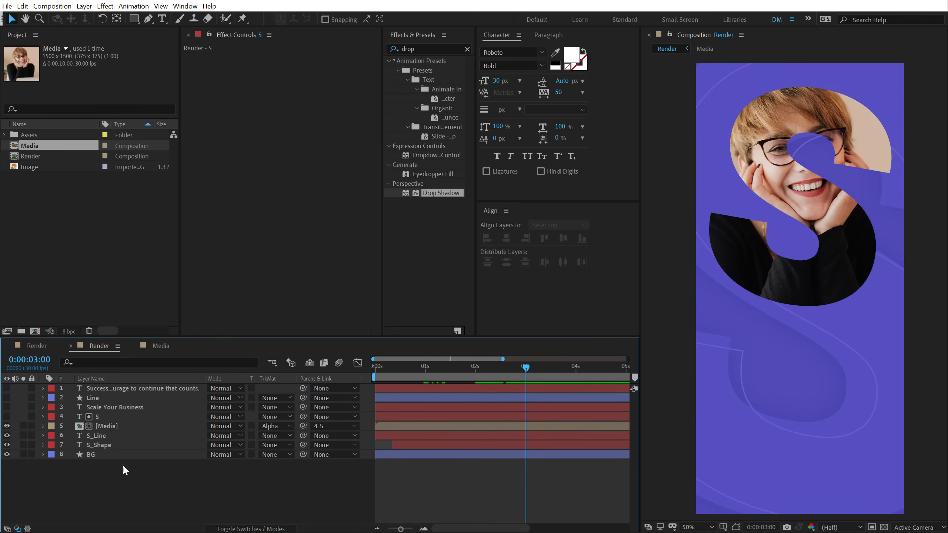
left_click(102, 416)
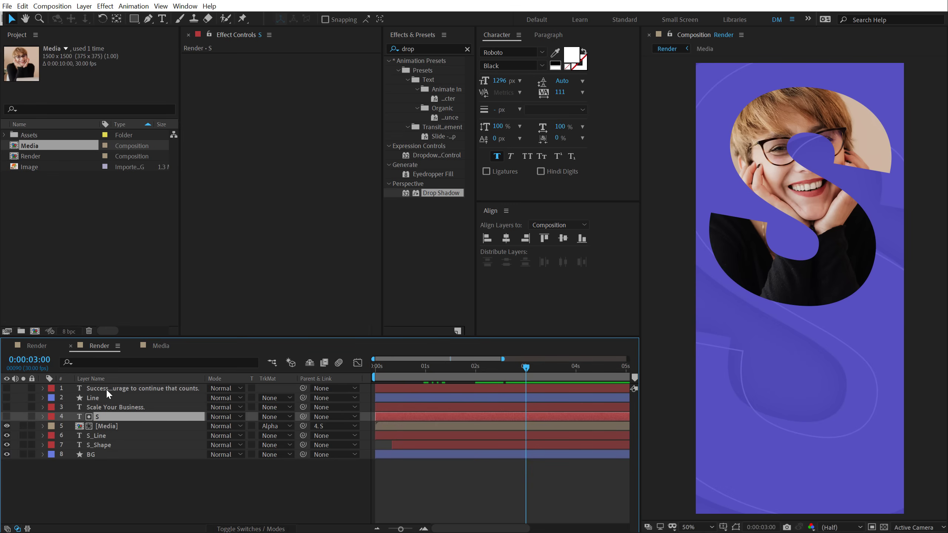
key("p")
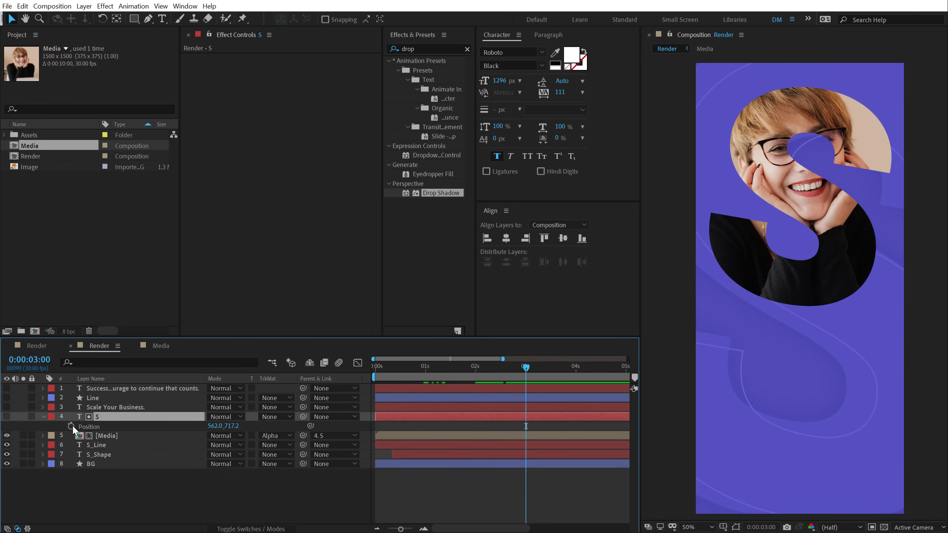
key("r")
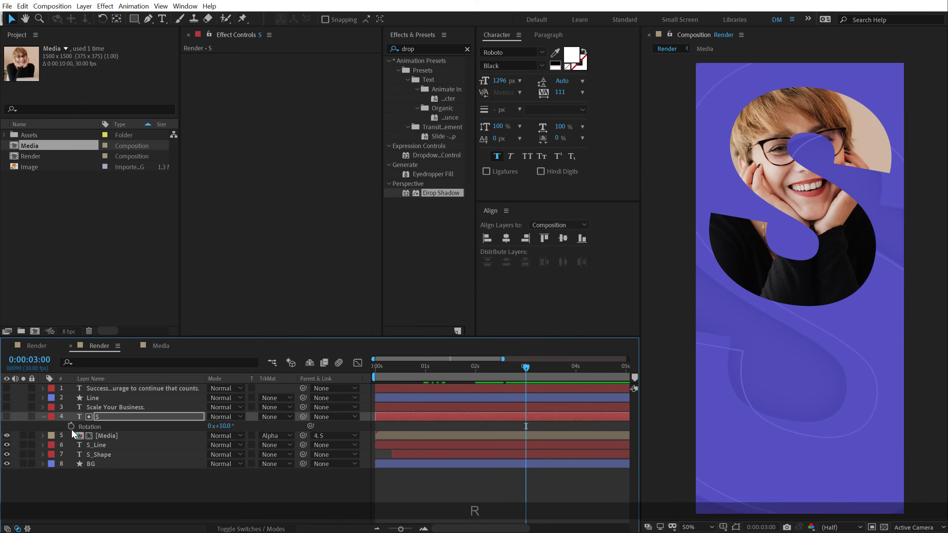
left_click(71, 425)
key("shift+p")
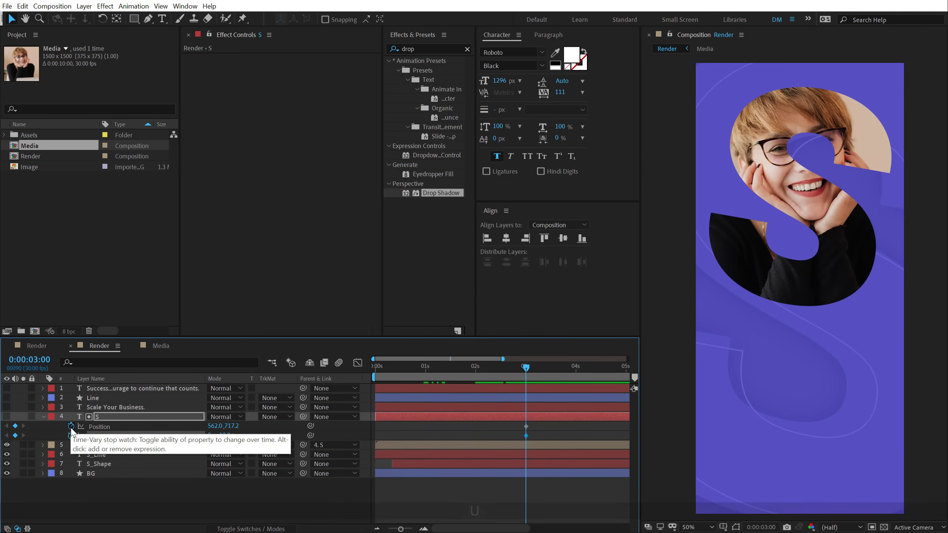
Step: Set the S layer's Rotation to 24° at 0:00:02:00 as the start of its turn
left_click_drag(519, 370, 472, 376)
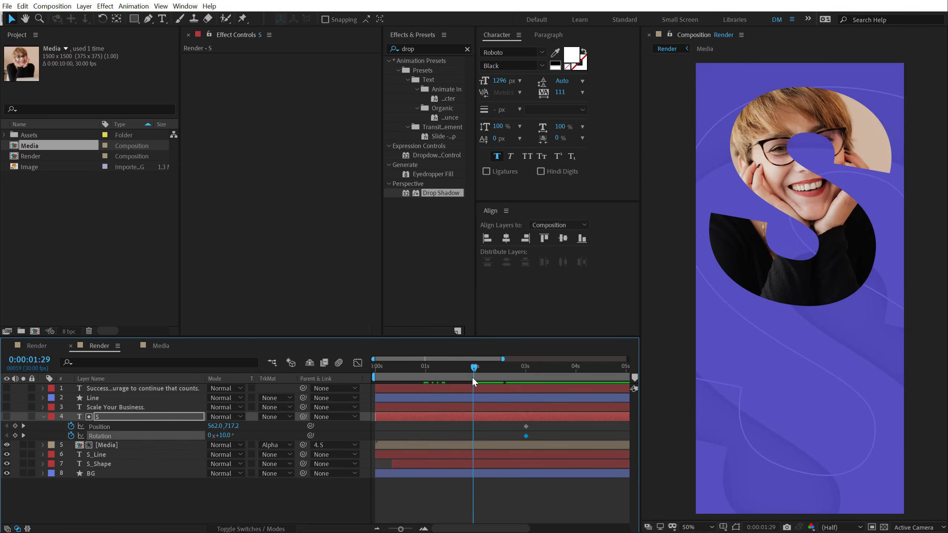
key("Page_Down")
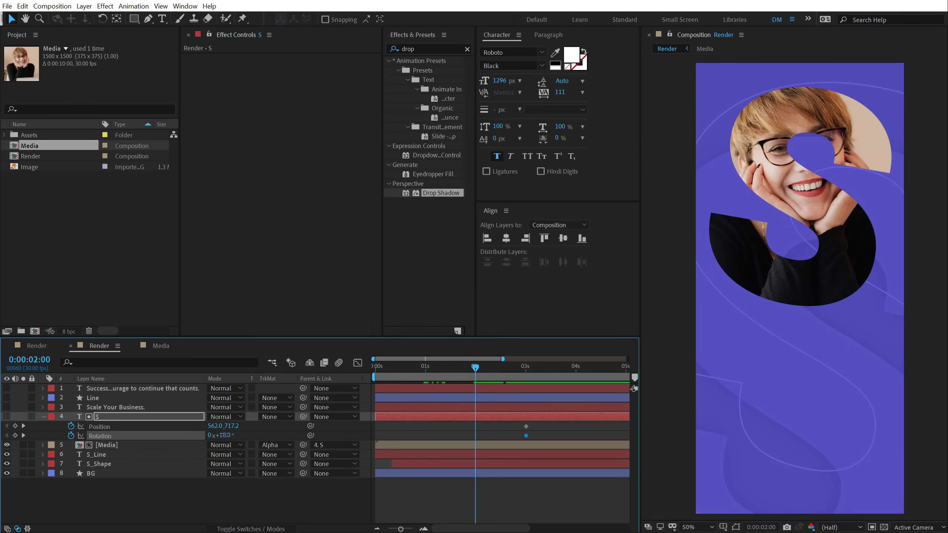
left_click_drag(224, 435, 233, 447)
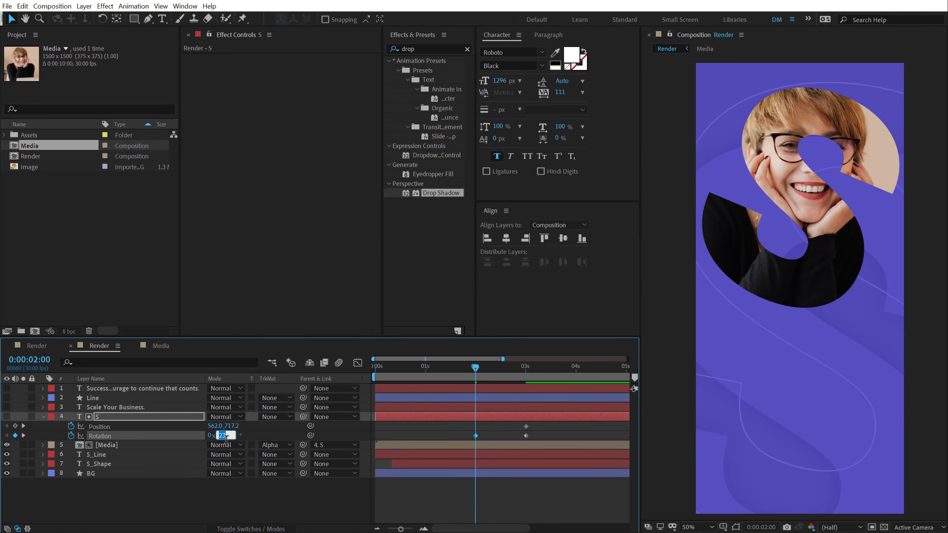
type("24")
key("Return")
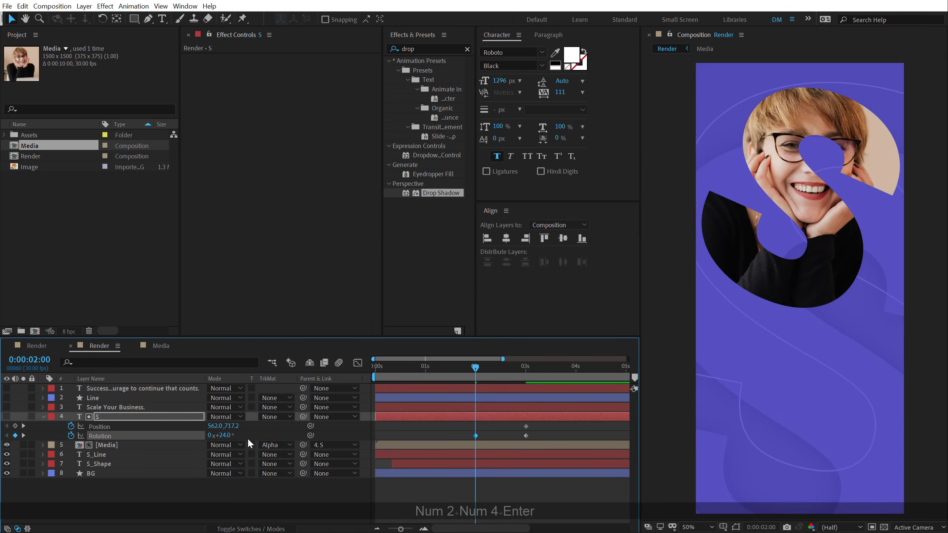
Step: Lower the S layer's starting Position to 562.0, 3037.2 and place its start keyframes at 0:00:01:15
left_click_drag(232, 428, 458, 431)
key("shift+Page_Up")
key("Page_Up")
key("Page_Up")
key("Page_Up")
key("Page_Up")
key("Page_Up")
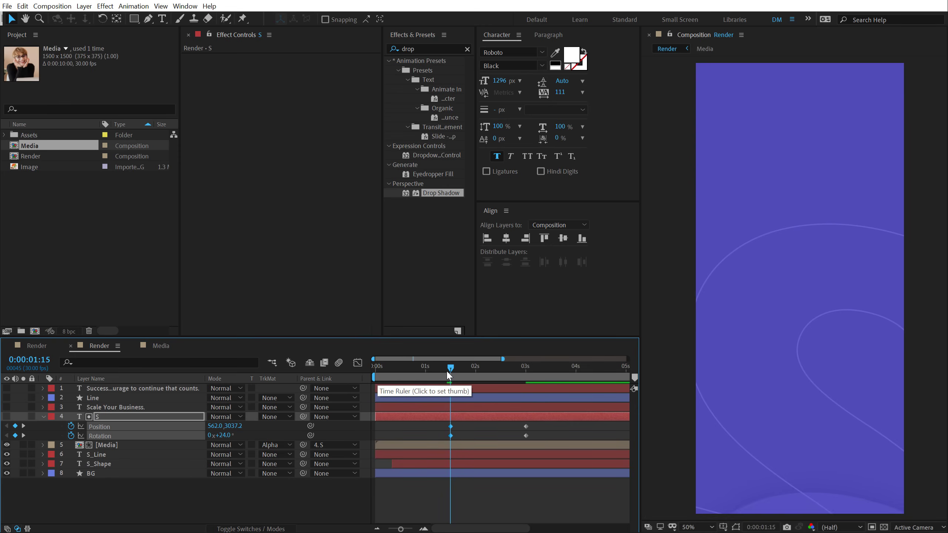
Step: Keyframe the Media layer's Scale at 92.3% at 0:00:03:00
left_click_drag(448, 373, 519, 369)
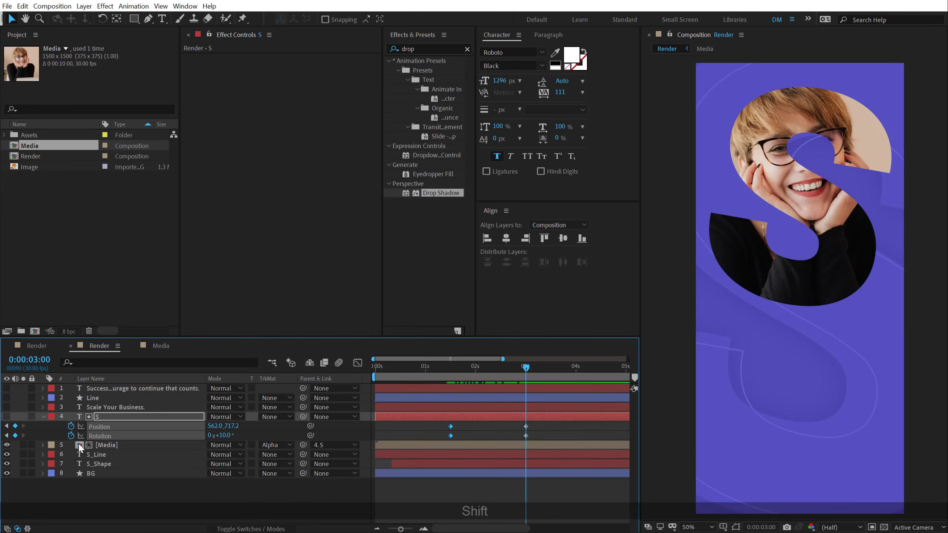
left_click(108, 444)
key("s")
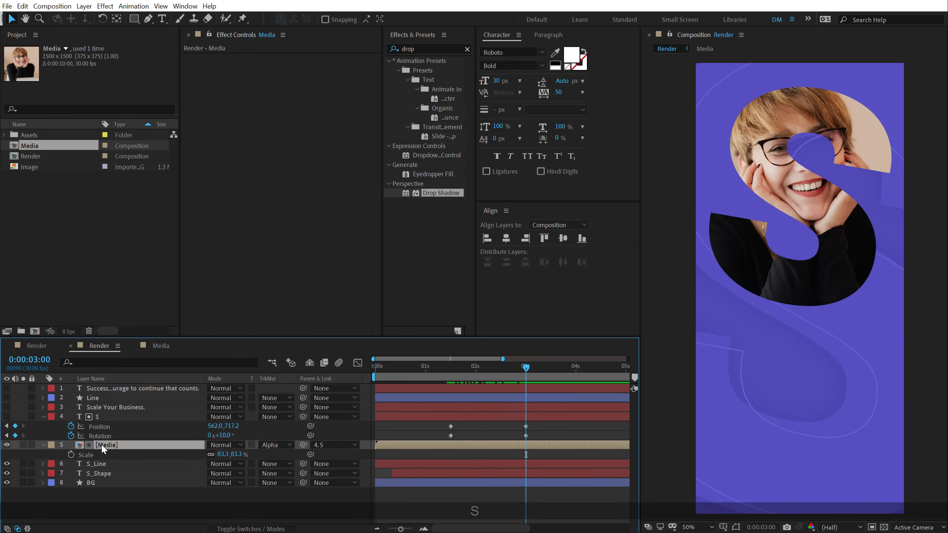
left_click(71, 455)
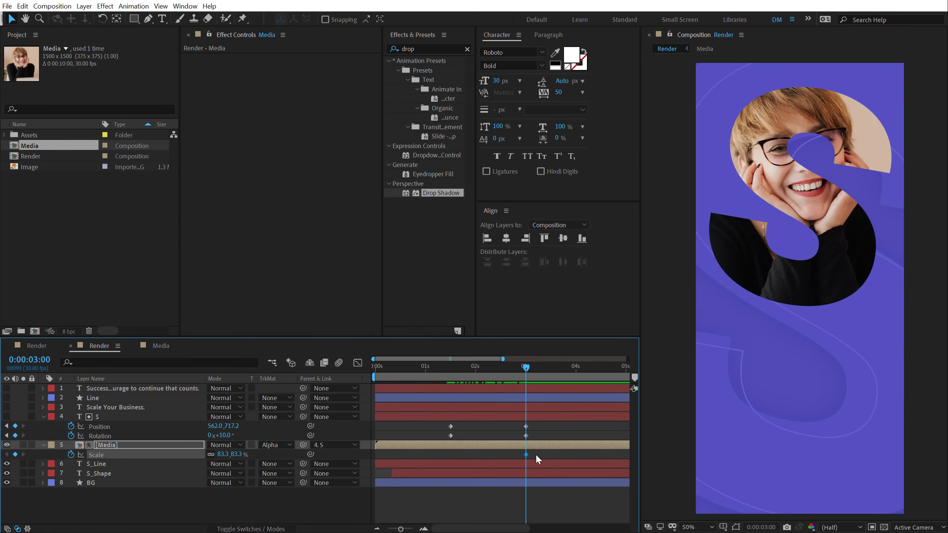
left_click_drag(234, 456, 238, 456)
Step: Set the Media layer's Scale to 150% at 0:00:01:15
left_click_drag(484, 367, 451, 371)
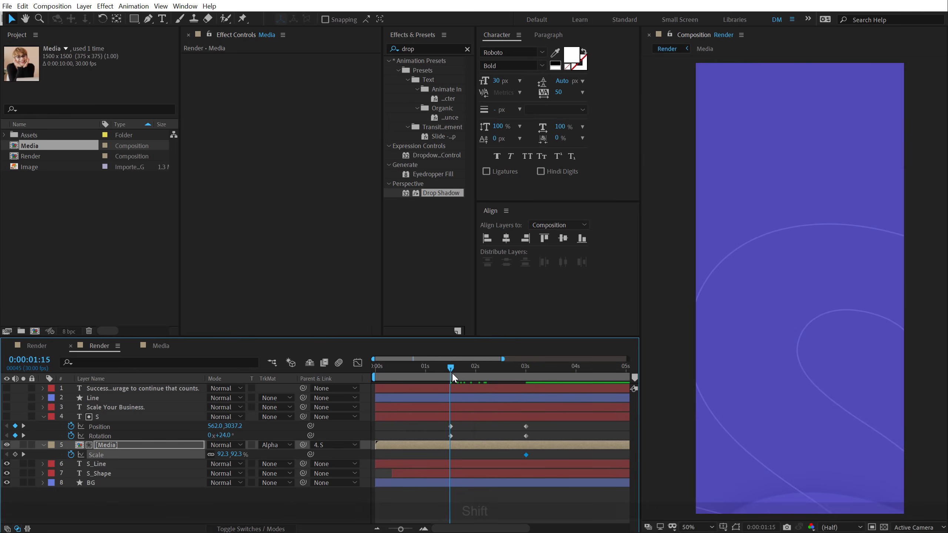
left_click_drag(239, 456, 294, 515)
type("150")
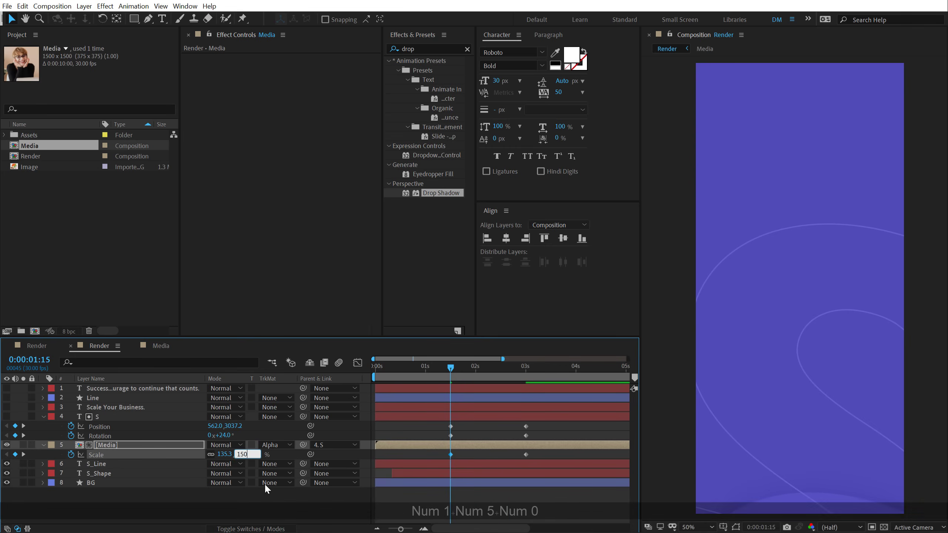
key("Return")
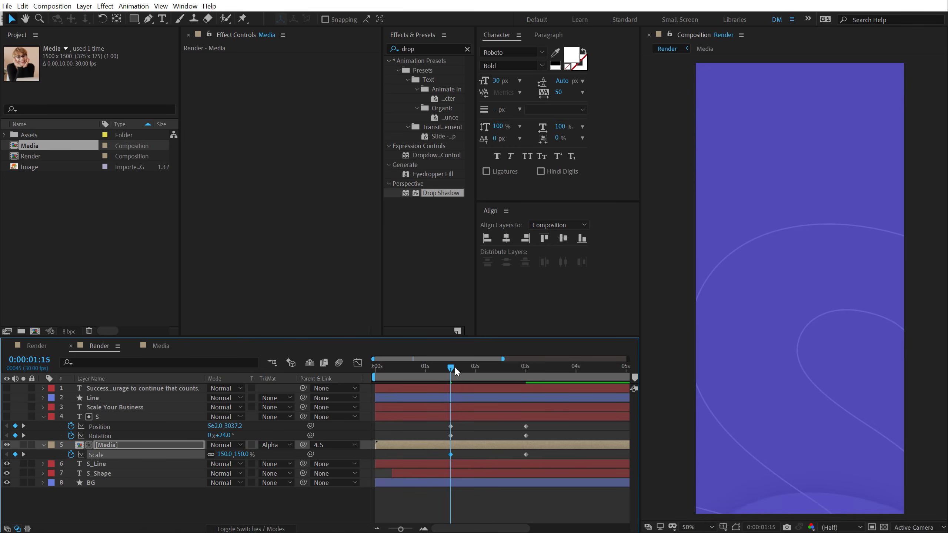
Step: Easy-ease all S and Media keyframes, reshape their speed graph into an early peak with a long slowdown, and preview the motion
left_click_drag(455, 366, 536, 371)
left_click_drag(434, 426, 546, 474)
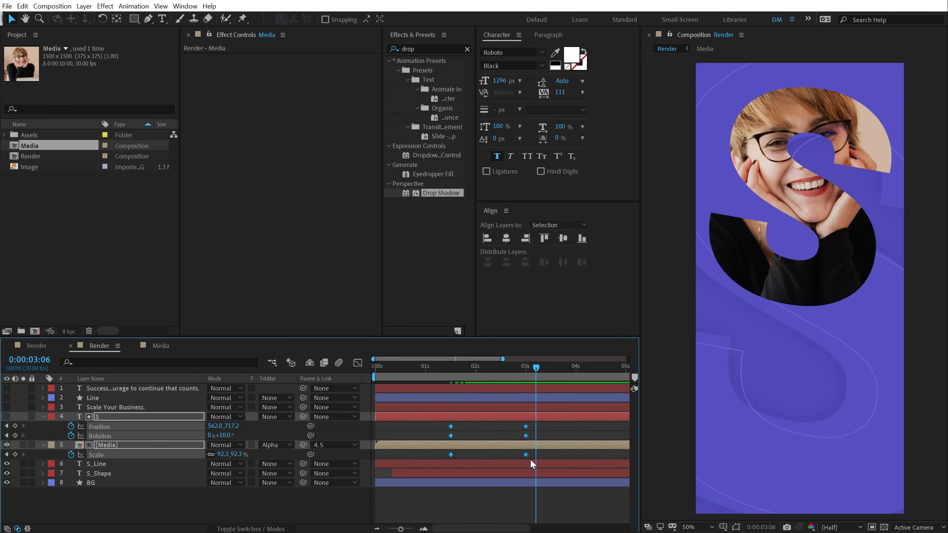
key("F9")
left_click(357, 363)
scroll(507, 480, "up", 3)
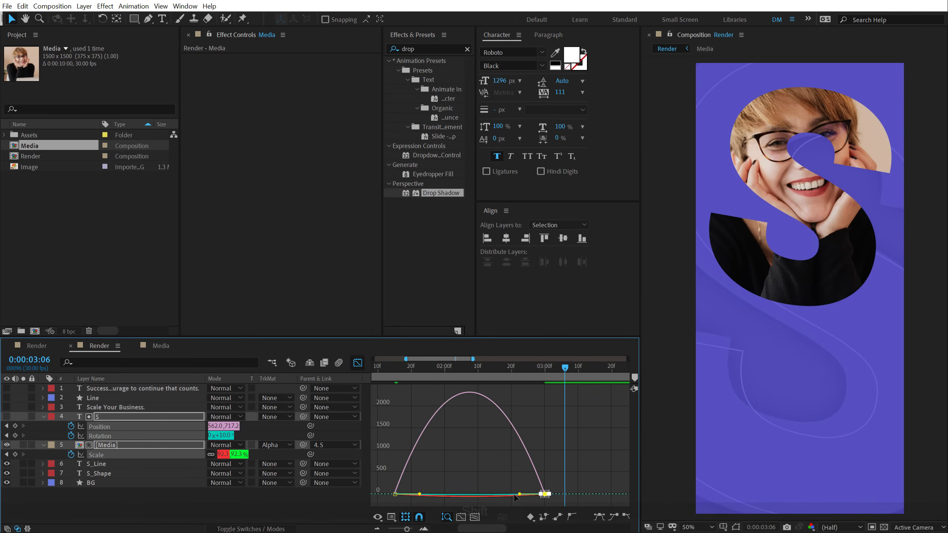
left_click_drag(515, 495, 429, 495)
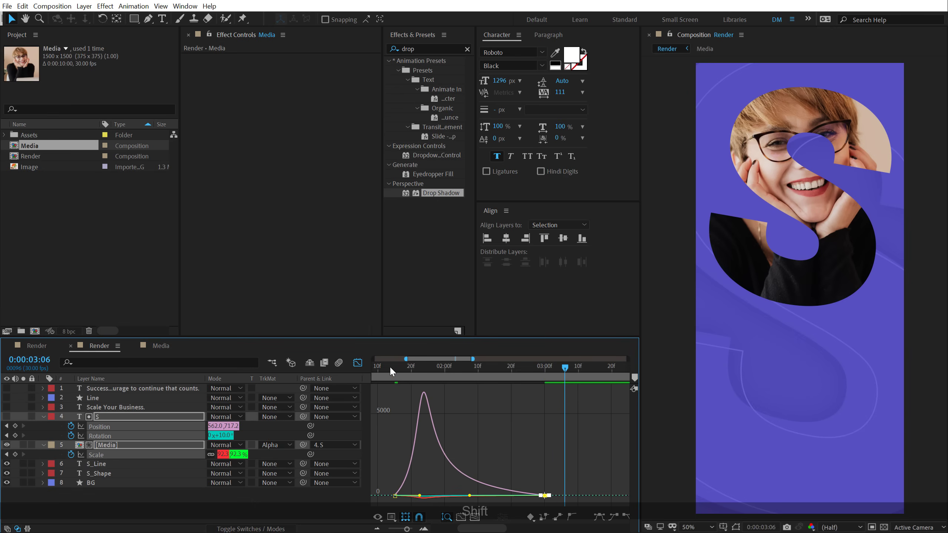
left_click(390, 369)
key("space")
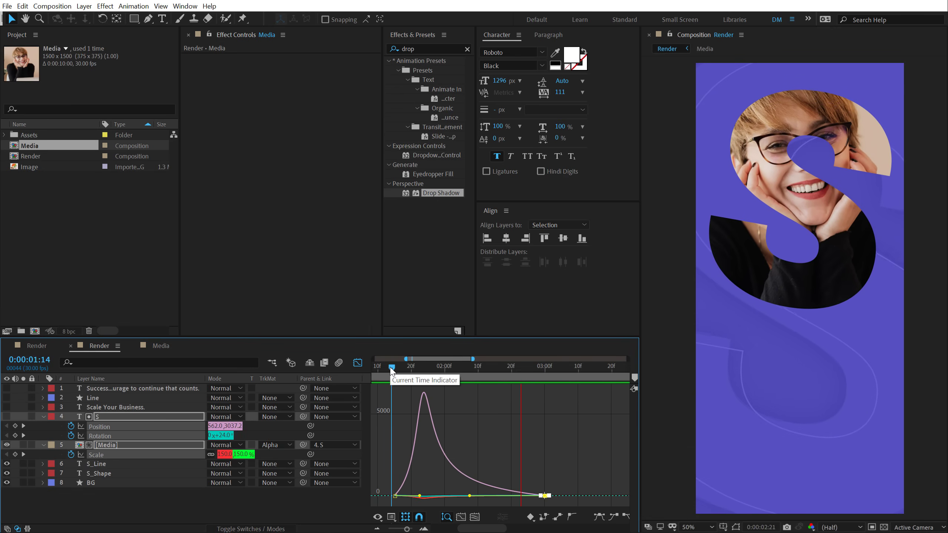
Step: Return to the layer bars, collapse the S and Media properties, and show the heading, Line and quote layers
key("shift+F3")
key("u")
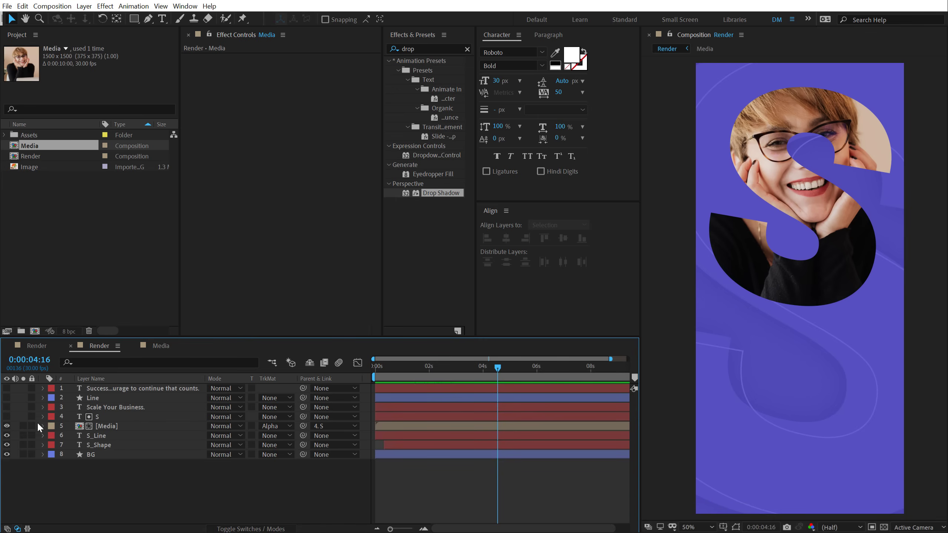
left_click_drag(7, 407, 6, 388)
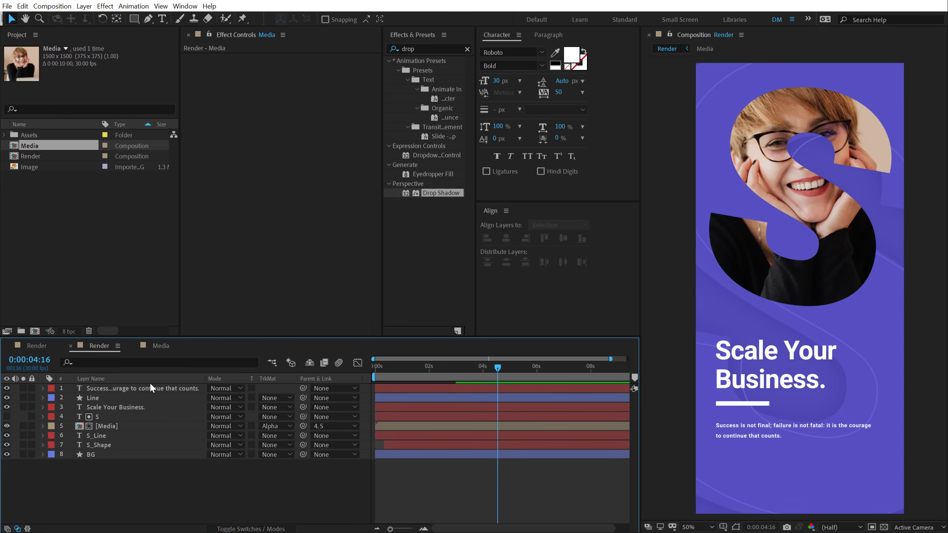
Step: Add a text animator with Position and Opacity properties to the "Scale Your Business." layer
left_click(102, 405)
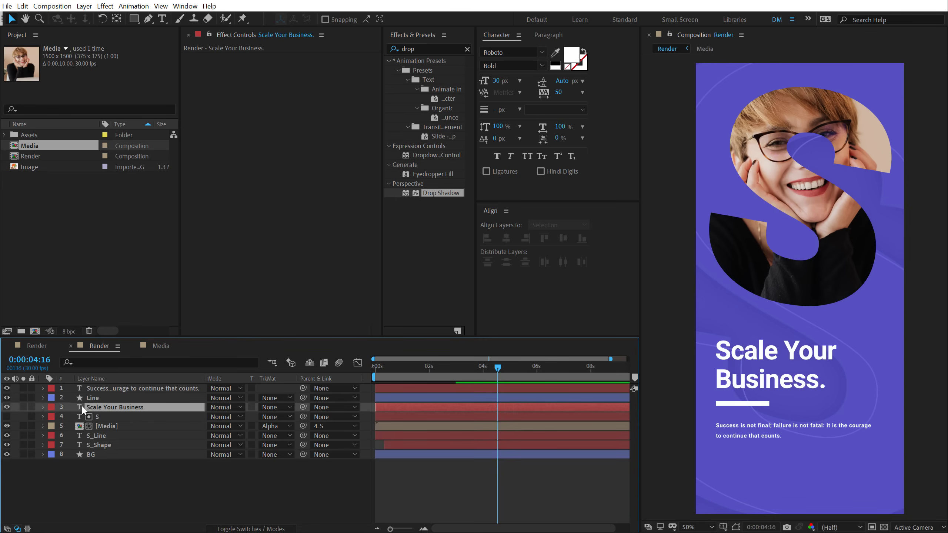
left_click(43, 407)
left_click(291, 417)
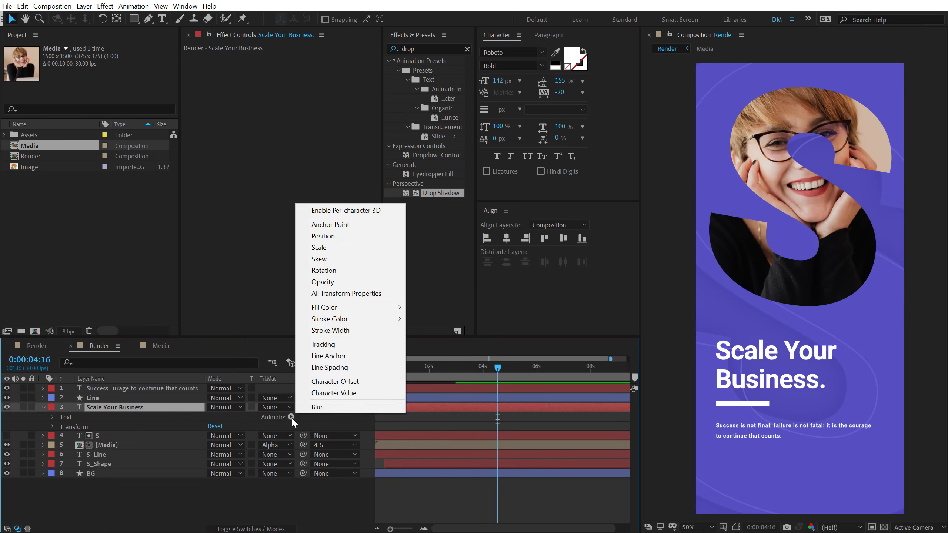
left_click(324, 236)
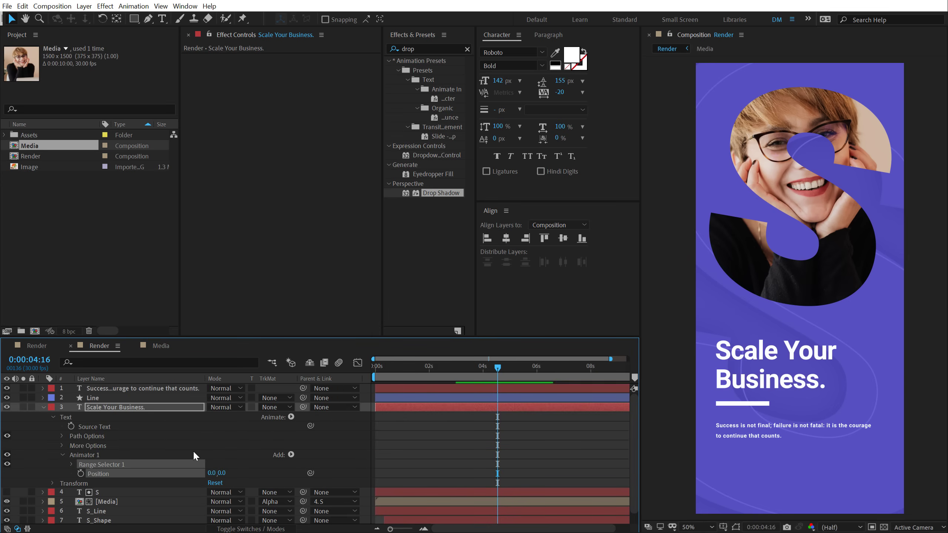
left_click(291, 454)
mouse_move(332, 460)
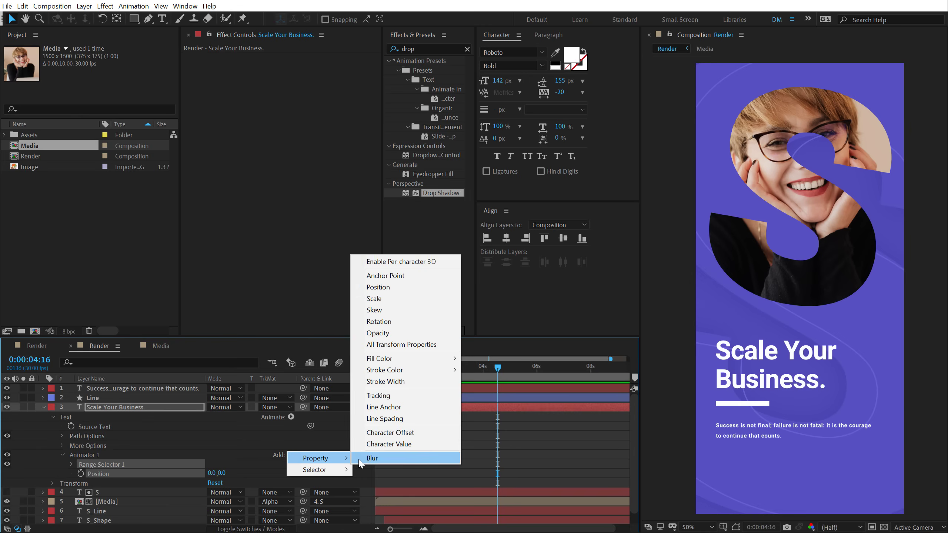
left_click(389, 333)
Step: Set the heading animator's Position to 0.0, 100.0 and its Opacity to 0%
left_click(222, 473)
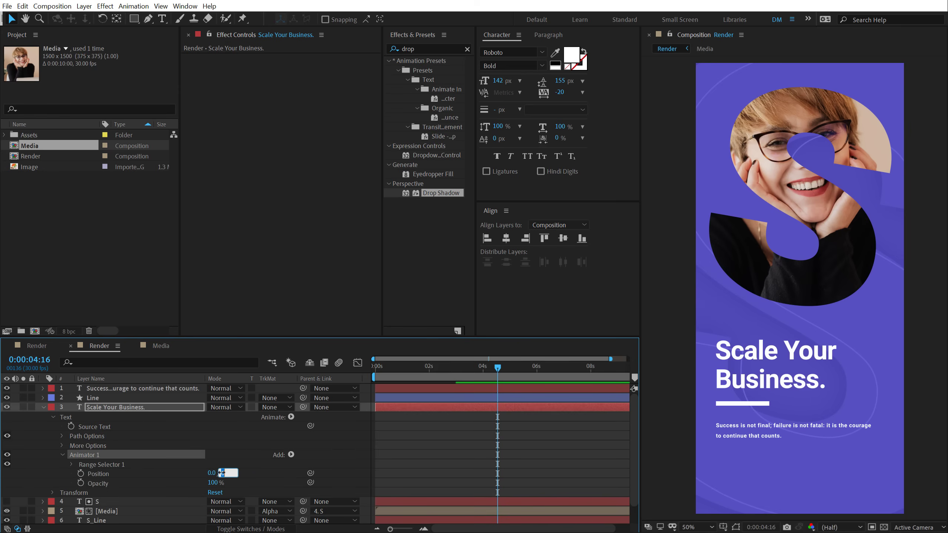
type("100")
key("Return")
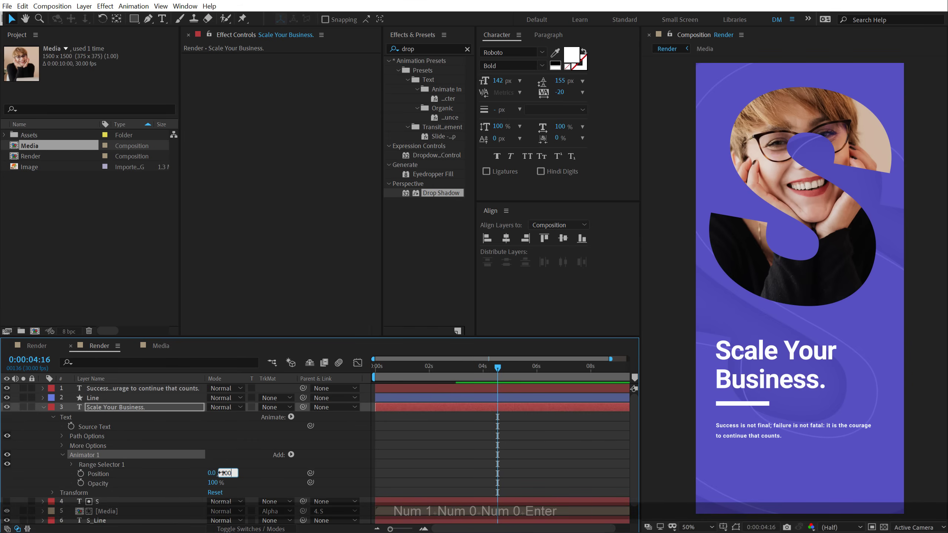
left_click_drag(211, 483, 17, 492)
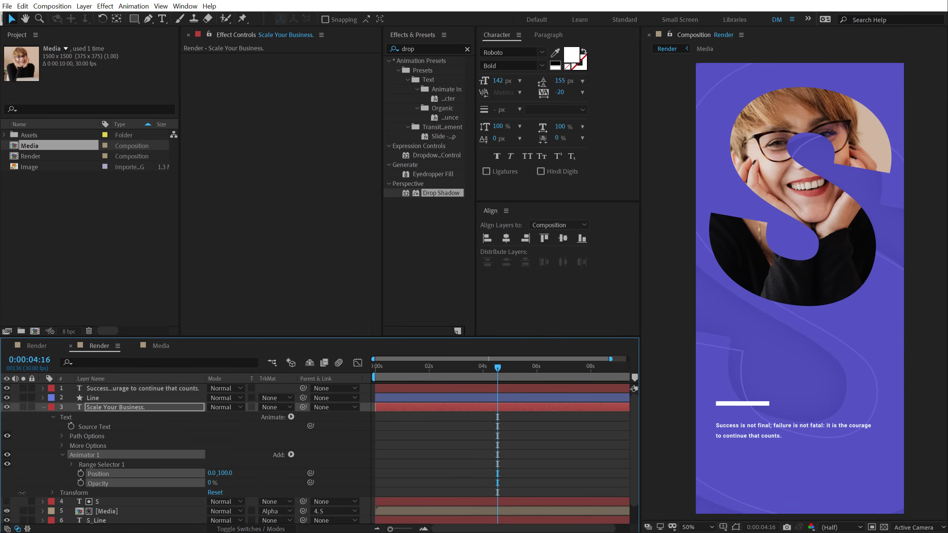
Step: Keyframe the heading range selector's Offset at -100% at 0:00:03:00 and 100% at 0:00:05:00
left_click(70, 465)
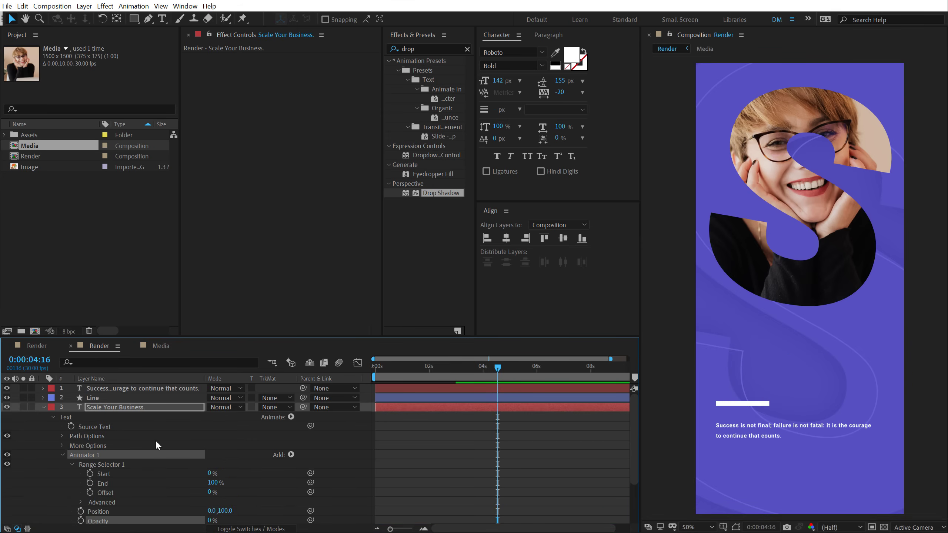
scroll(154, 439, "down", 1)
left_click_drag(481, 368, 457, 382)
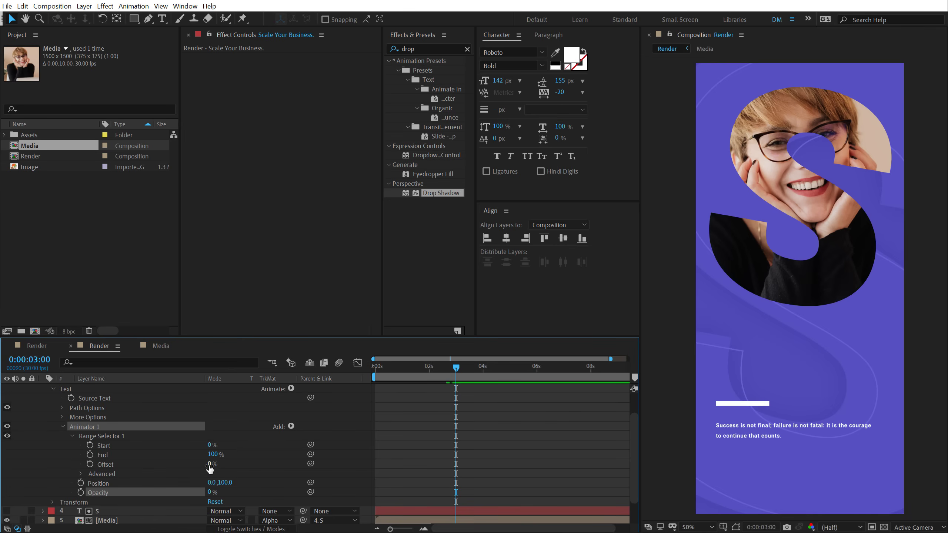
left_click_drag(210, 469, 168, 470)
left_click(90, 463)
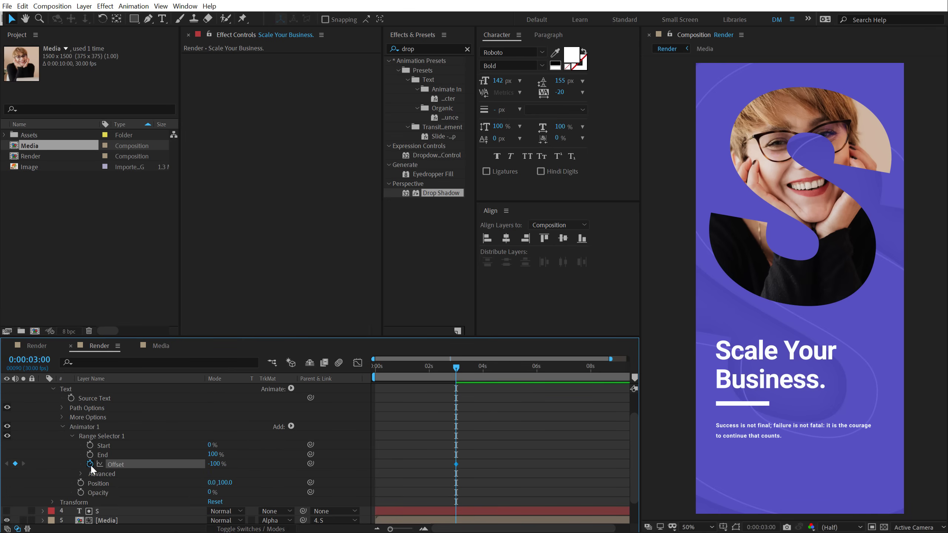
left_click_drag(455, 368, 508, 374)
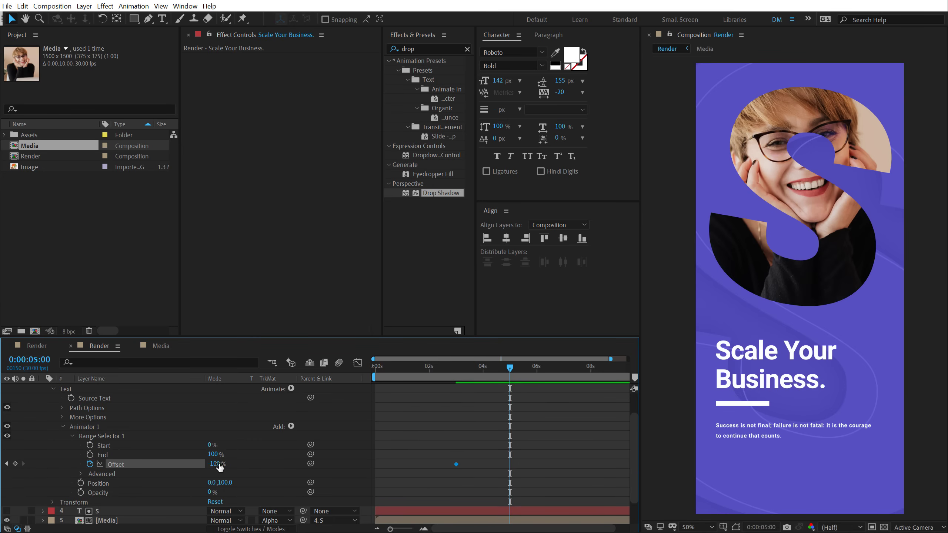
left_click_drag(220, 467, 294, 467)
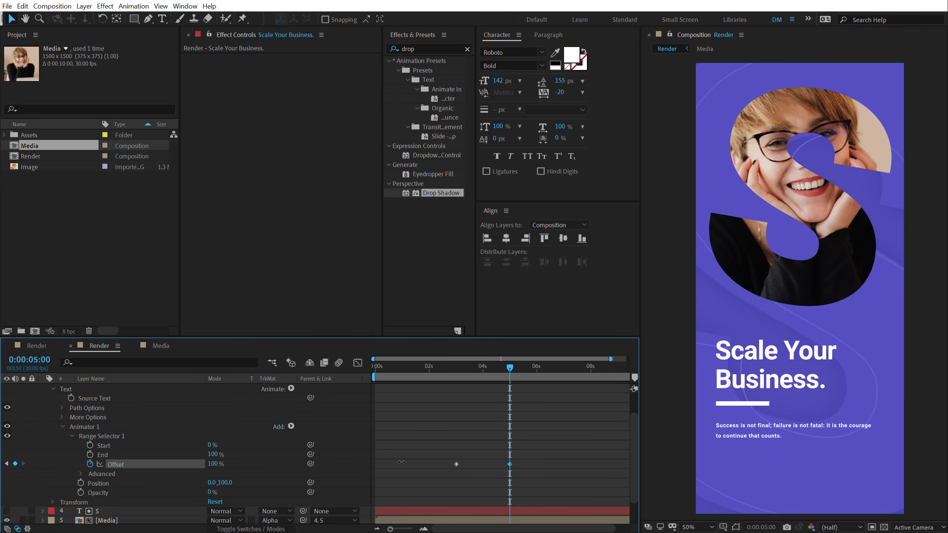
Step: Set the heading range selector's Shape to Ramp Up, Ease Low to 100% and Ease High to 30%, and preview the reveal
left_click(80, 473)
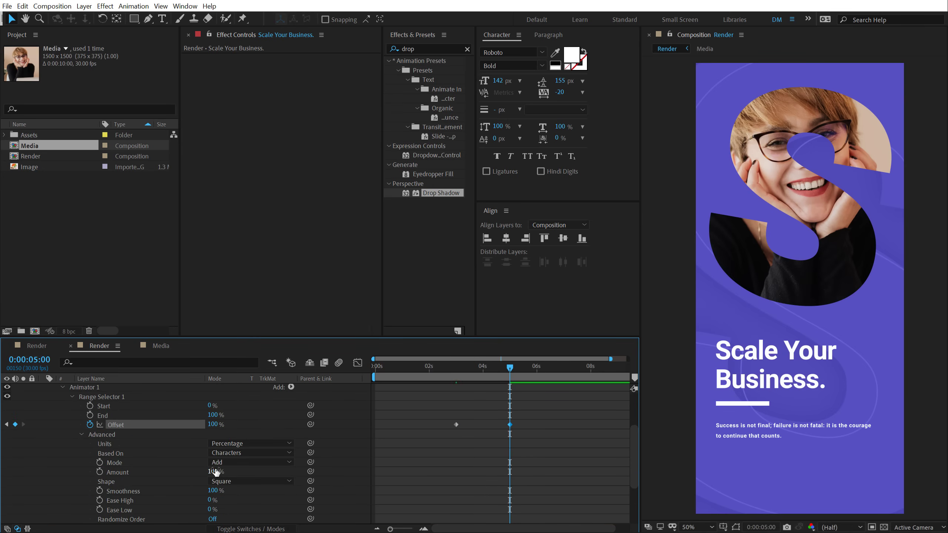
left_click(233, 484)
left_click(224, 424)
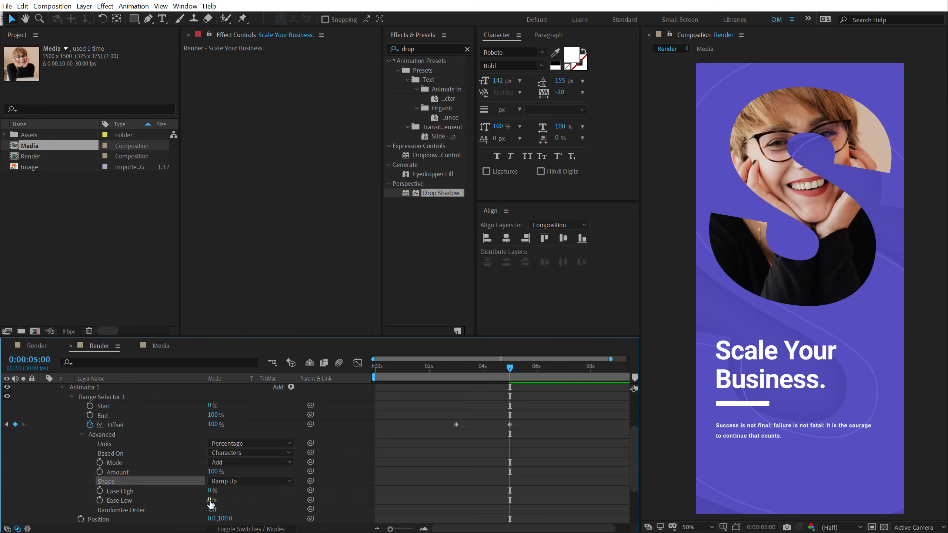
left_click(210, 500)
type("100")
key("Return")
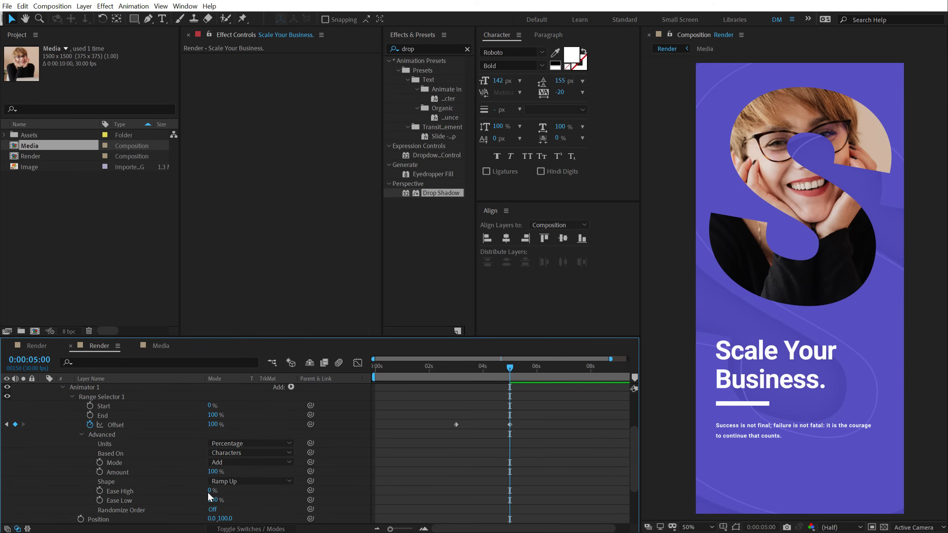
type("30")
key("Return")
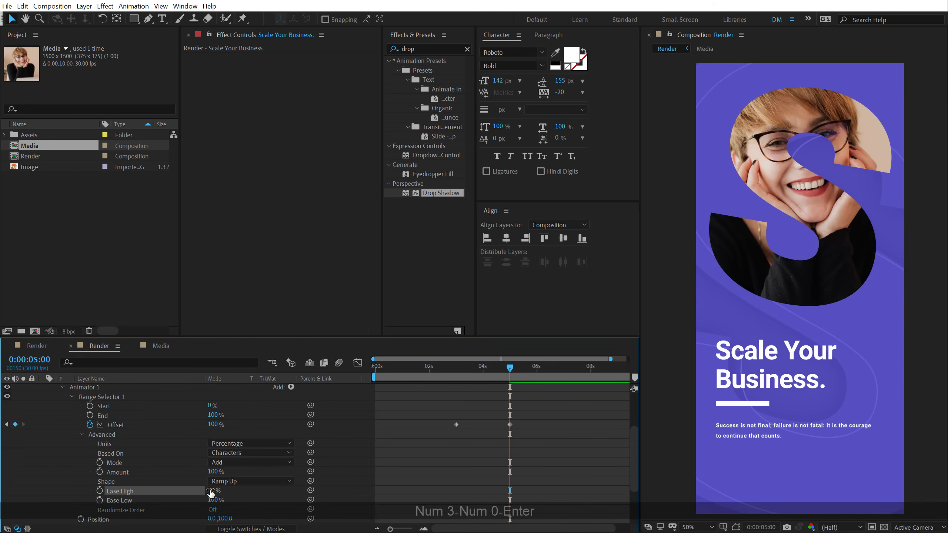
left_click(460, 366)
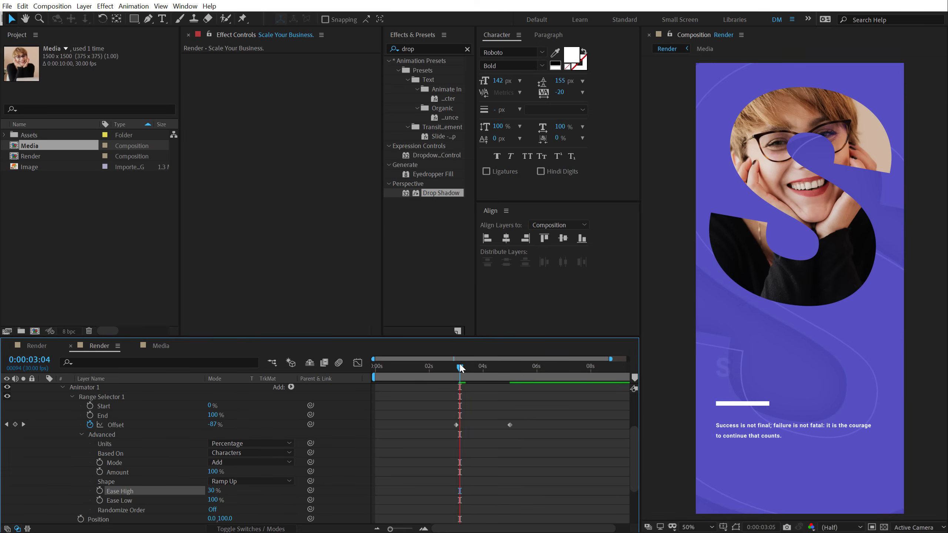
key("space")
key("space")
Step: Base the heading's range selector on Words and shift both Offset keyframes earlier to start at about 0:00:02:18, previewing the timing
left_click(245, 454)
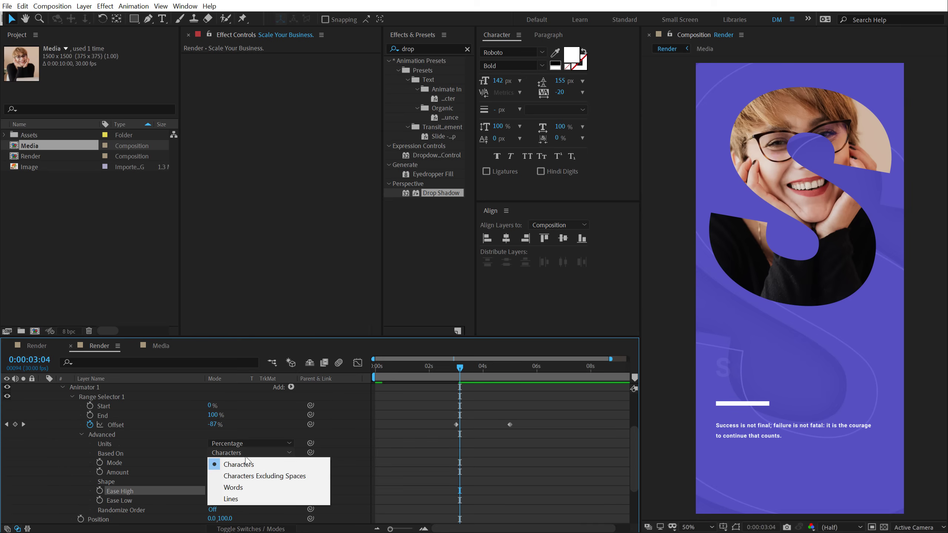
left_click(233, 487)
left_click(444, 369)
key("space")
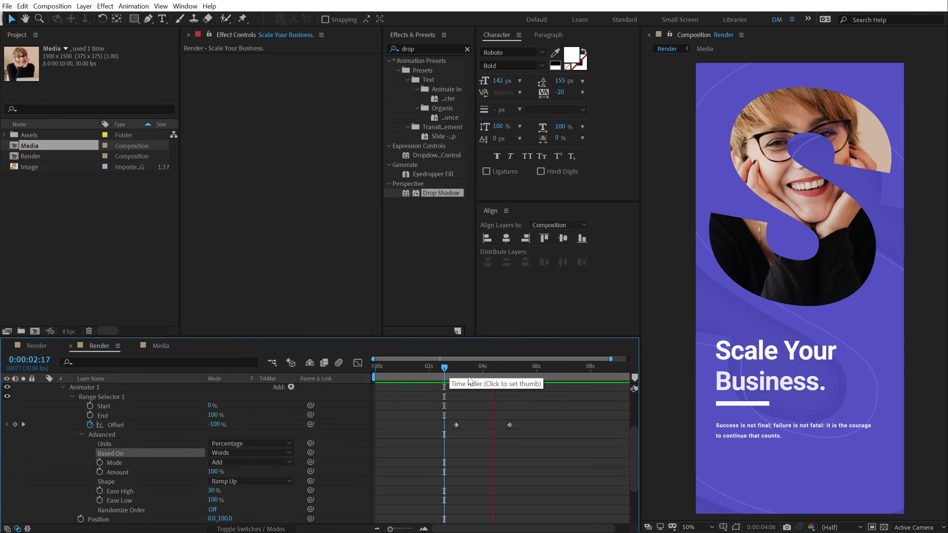
key("space")
left_click_drag(516, 412, 444, 425)
key("space")
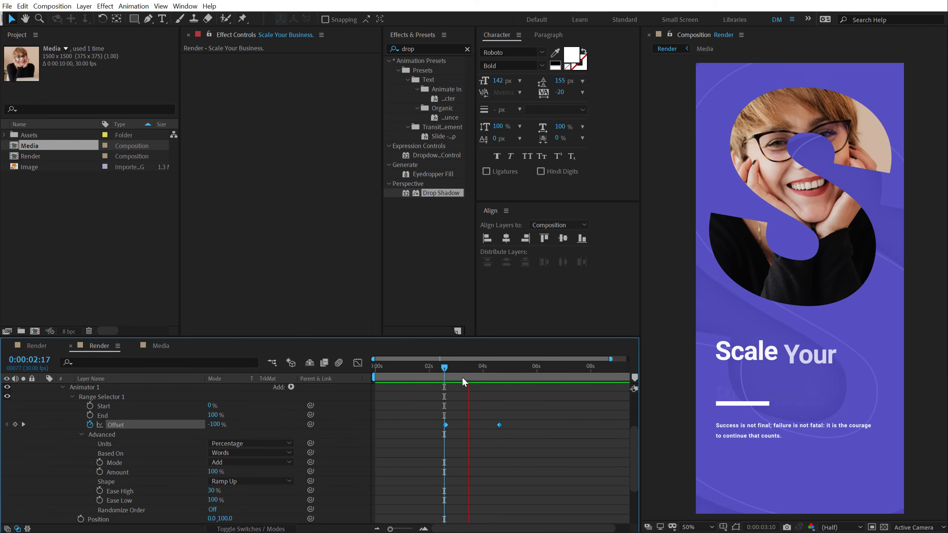
Step: Copy the heading's text animator onto the quote layer at 0:00:02:25 and preview both text reveals
scroll(80, 454, "up", 5)
left_click(62, 454)
left_click(83, 456)
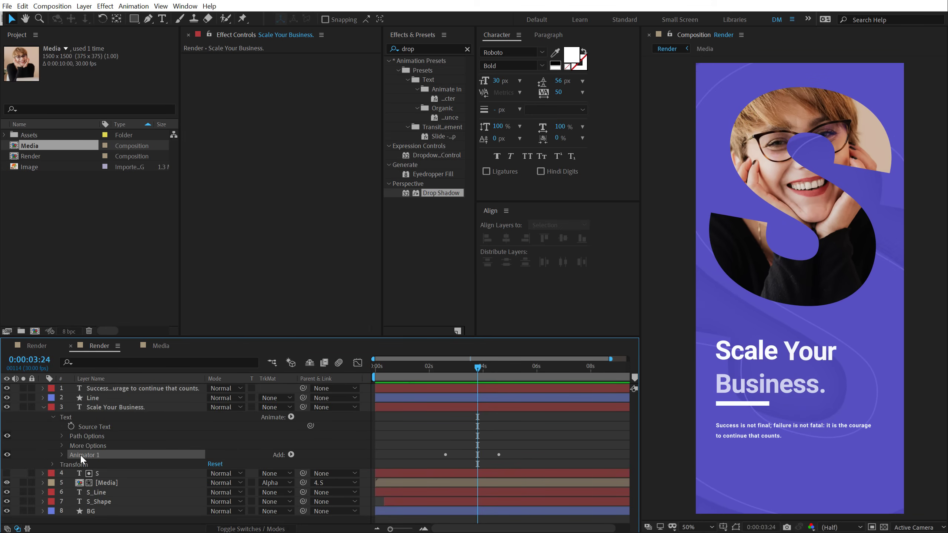
key("ctrl+c")
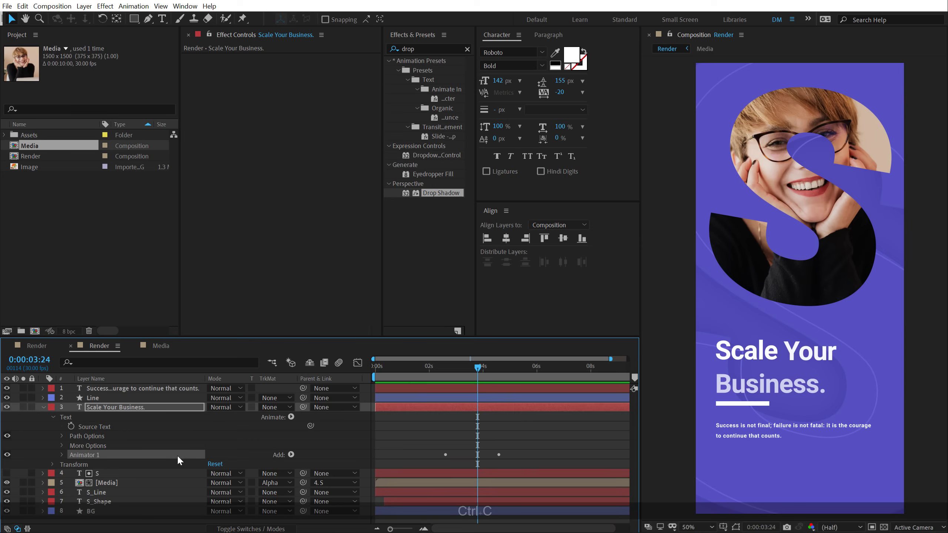
left_click(451, 367)
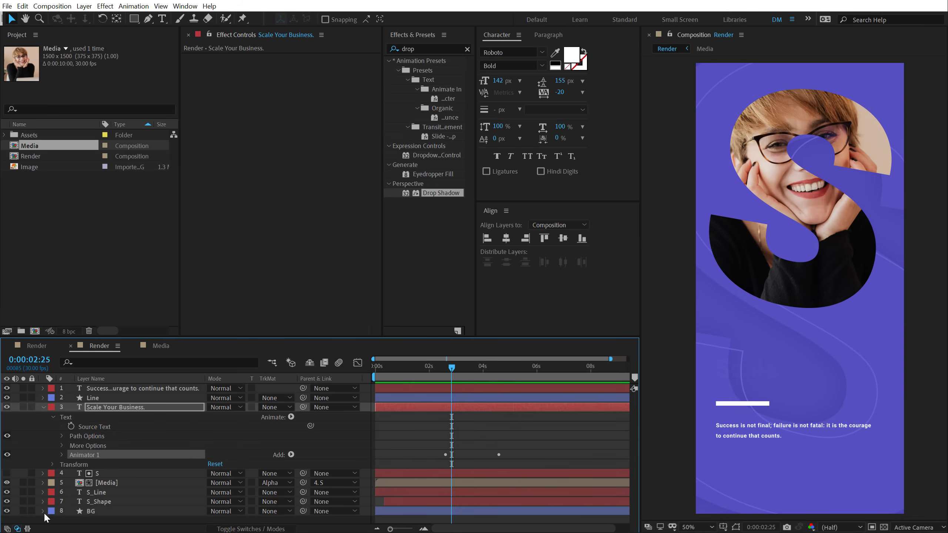
left_click(96, 392)
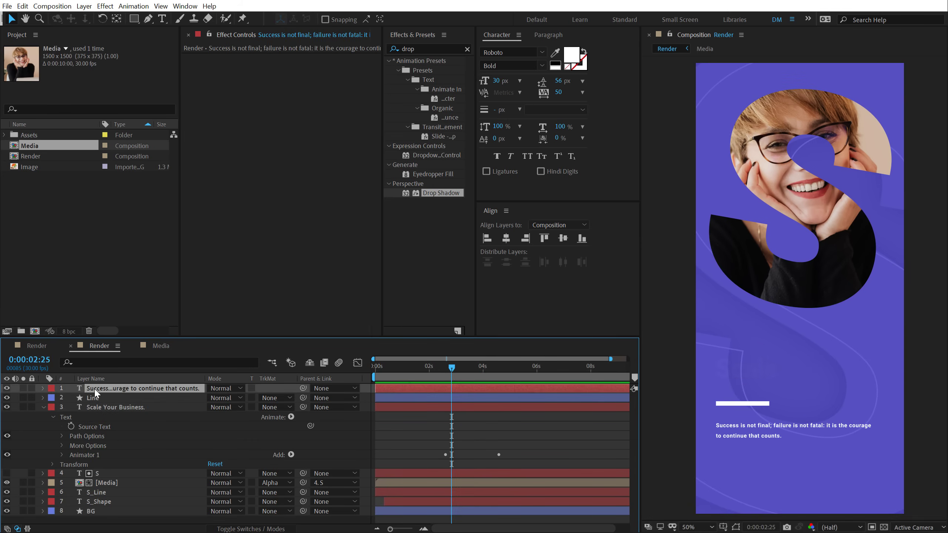
key("ctrl+v")
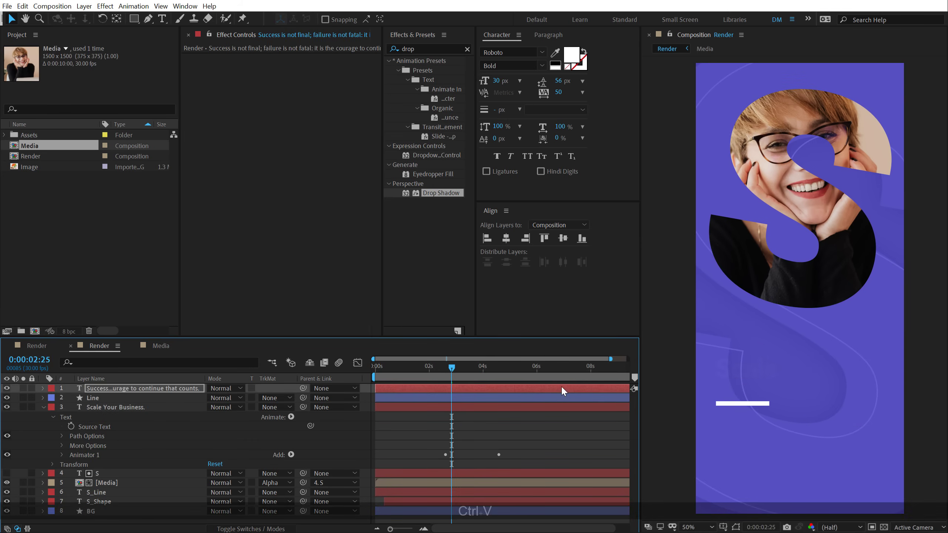
left_click(435, 374)
key("space")
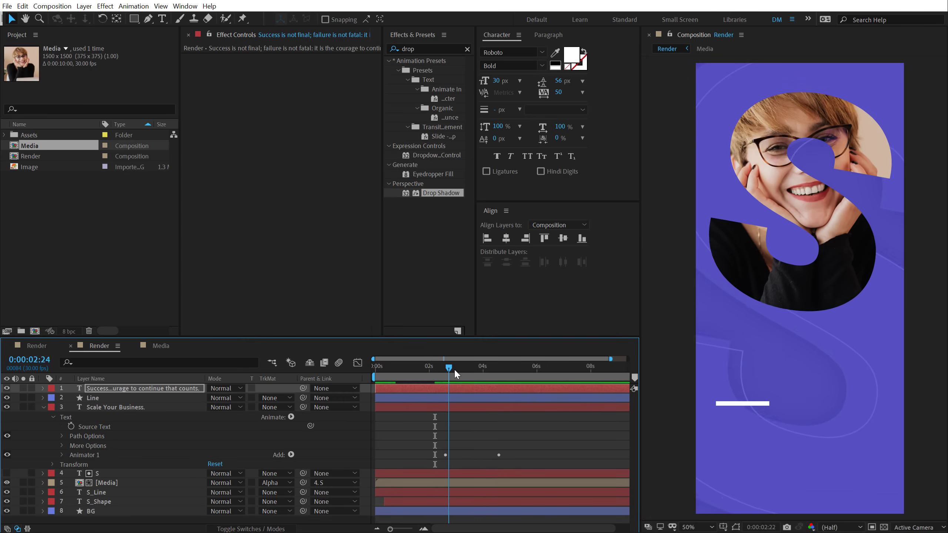
key("space")
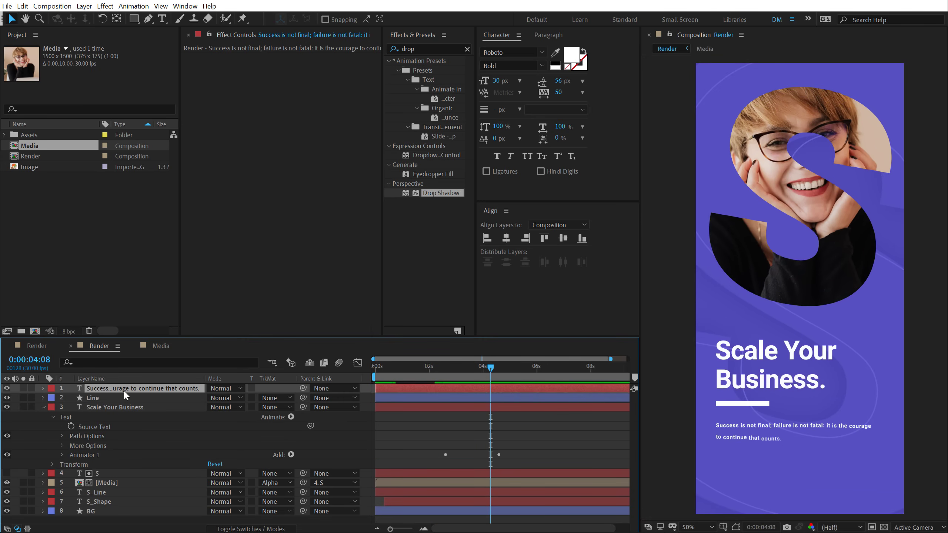
Step: Base the quote layer's range selector on Lines and preview the reveal
key("u")
key("u")
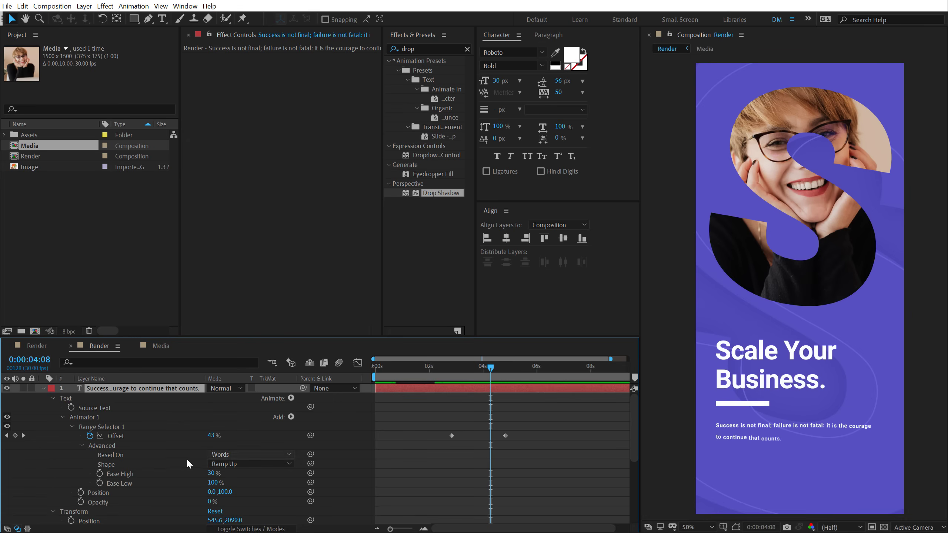
left_click(247, 454)
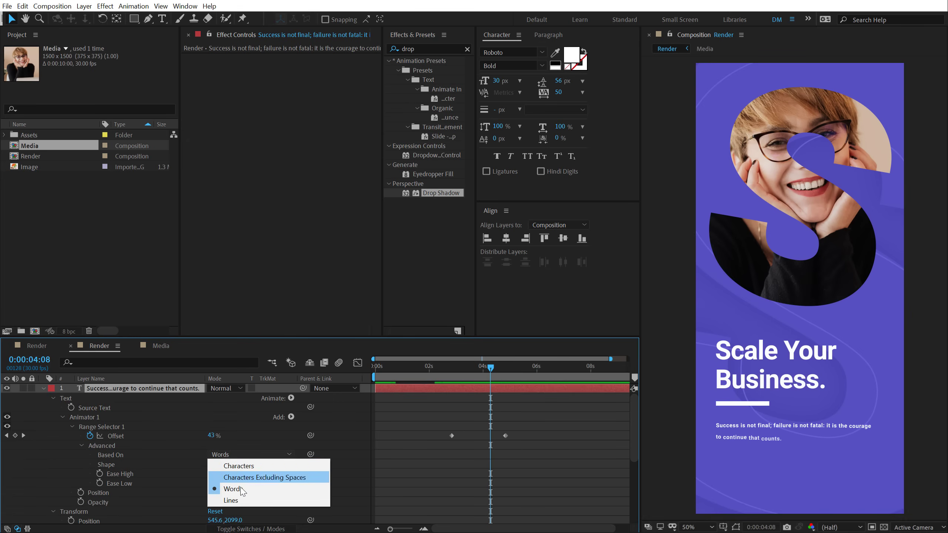
left_click(232, 500)
left_click(446, 372)
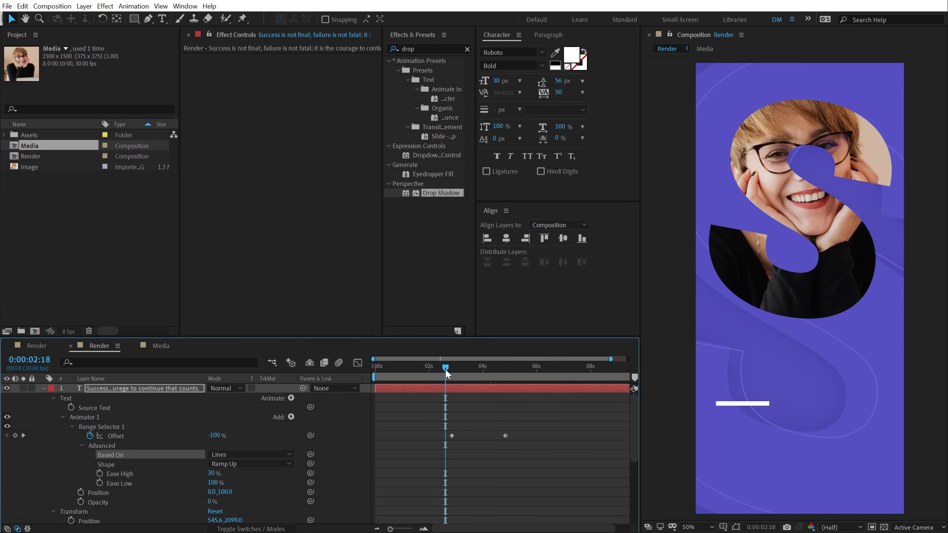
key("space")
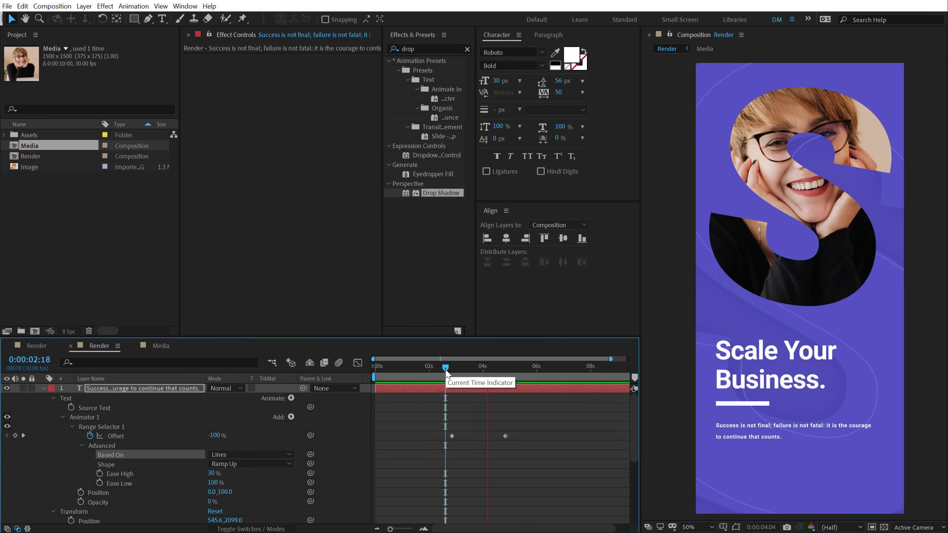
key("space")
Step: Collapse the quote and heading layers' properties and set the current time to 0:00:04:14
left_click(43, 388)
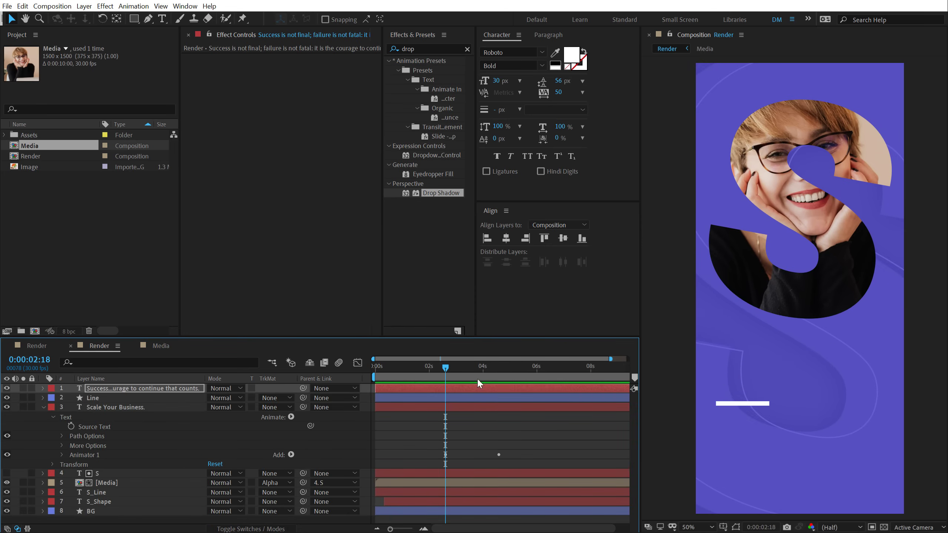
left_click_drag(447, 373, 495, 380)
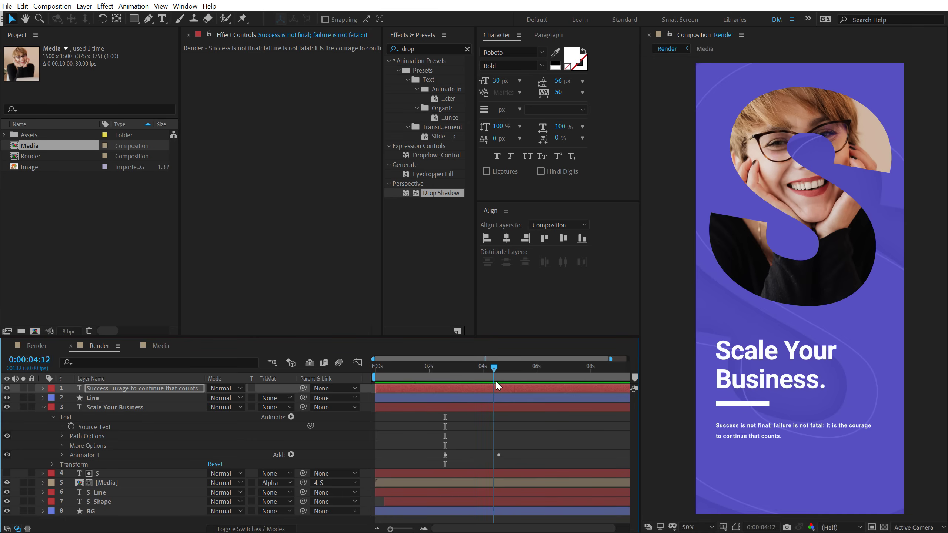
left_click(51, 406)
key("Escape")
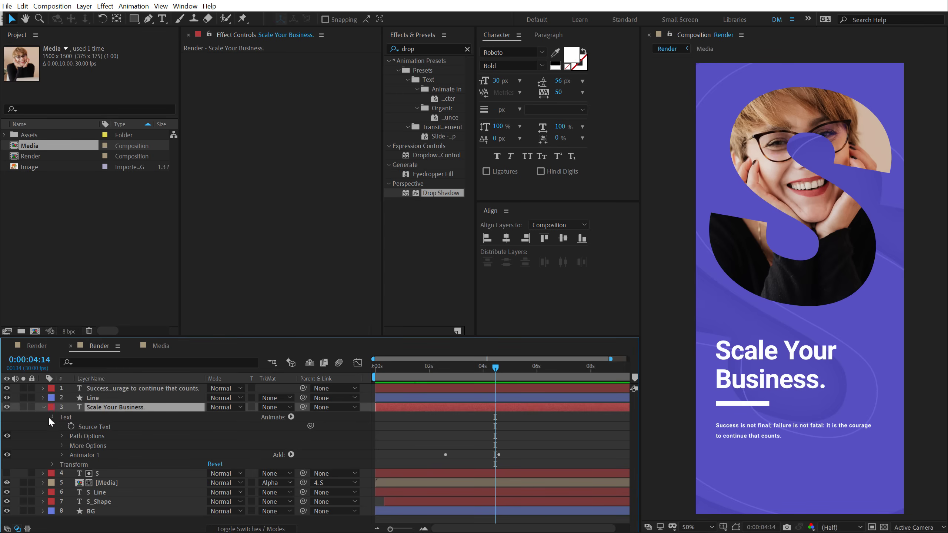
left_click(43, 407)
Step: Show the layer controls and, with snapping enabled, move the Line layer's anchor point to the line's left end
left_click(100, 399)
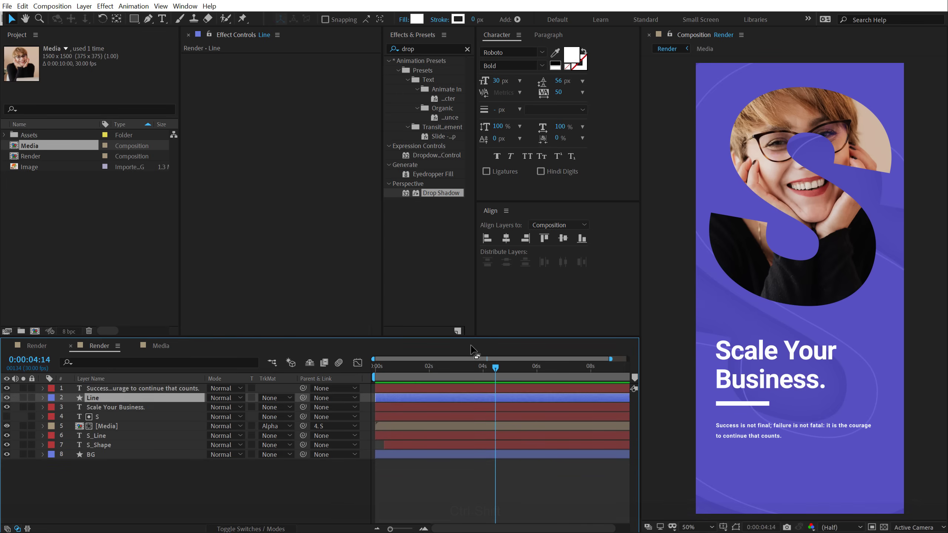
key("ctrl+shift+h")
scroll(743, 404, "up", 2)
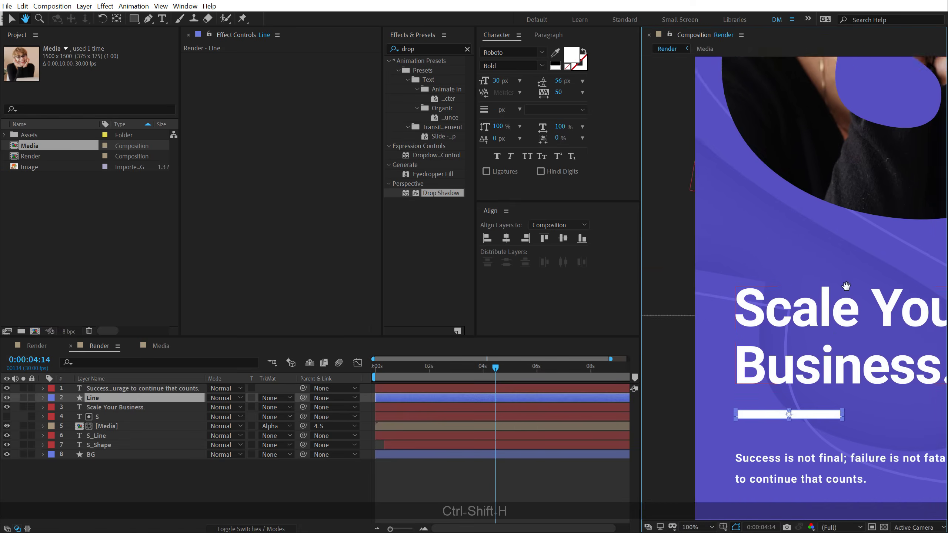
left_click(116, 19)
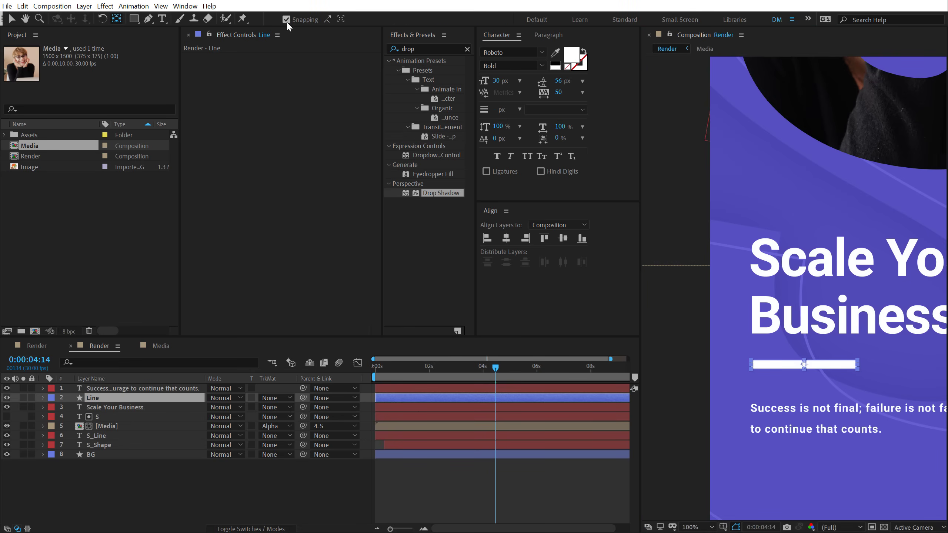
left_click_drag(803, 364, 769, 369)
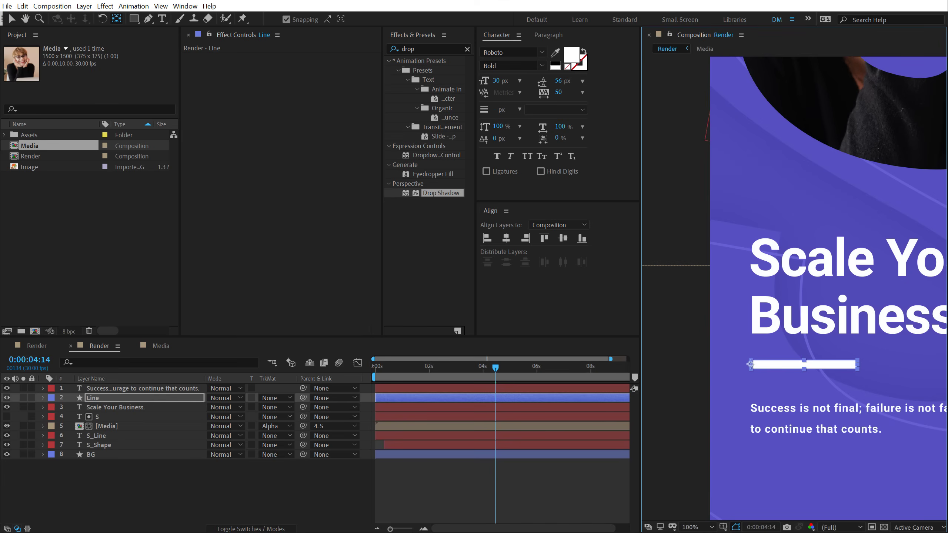
left_click(12, 19)
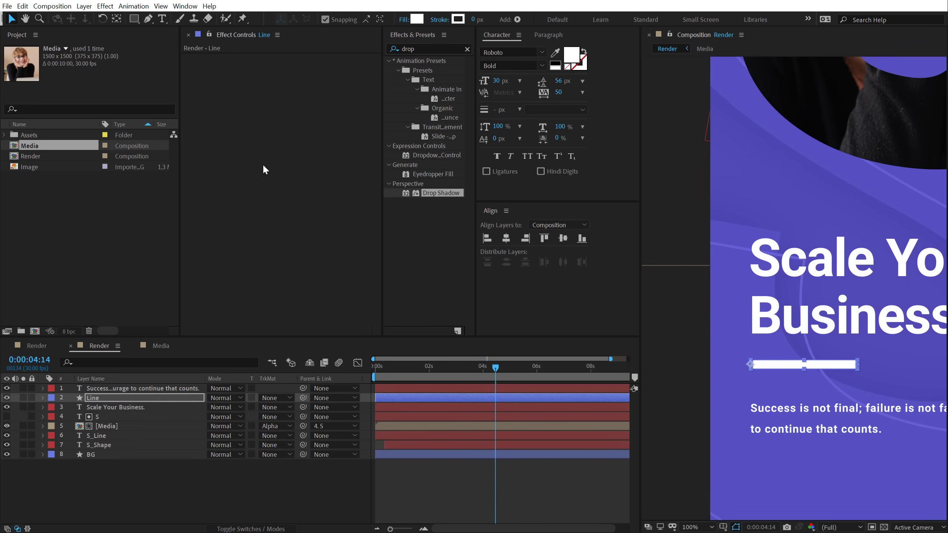
Step: Keyframe the Line layer's scale at 100% at 0:00:04:14 and set its horizontal scale to 0% at 0:00:03:02
left_click(86, 401)
key("s")
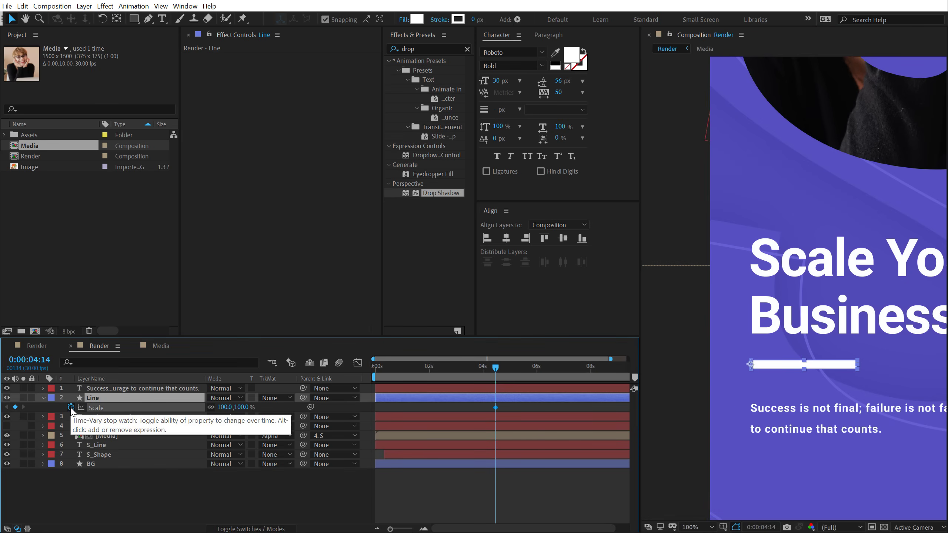
left_click(71, 407)
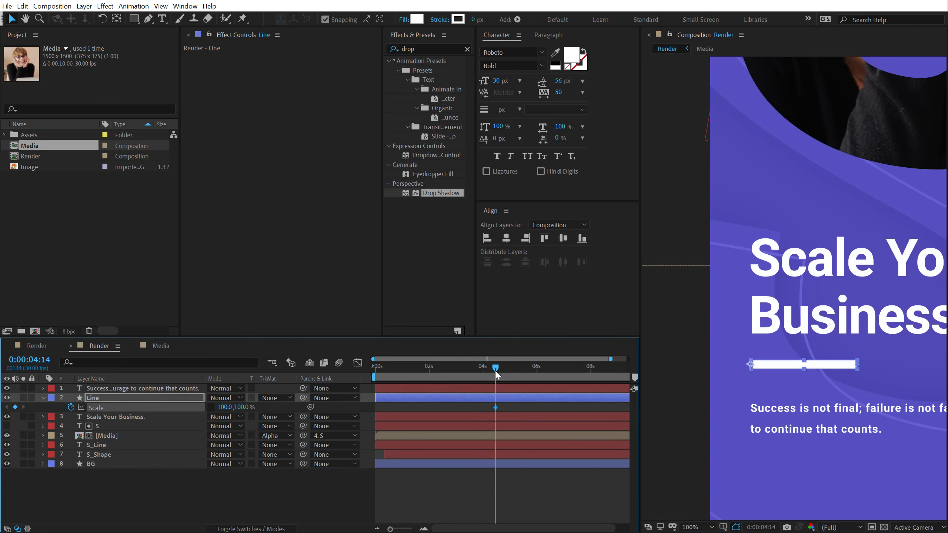
left_click_drag(495, 375, 458, 374)
left_click(224, 406)
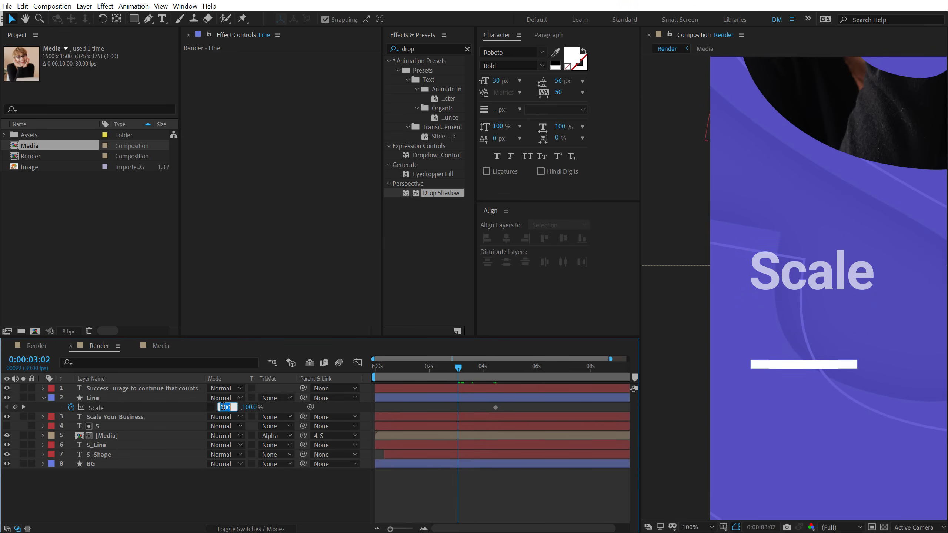
type("0")
key("Return")
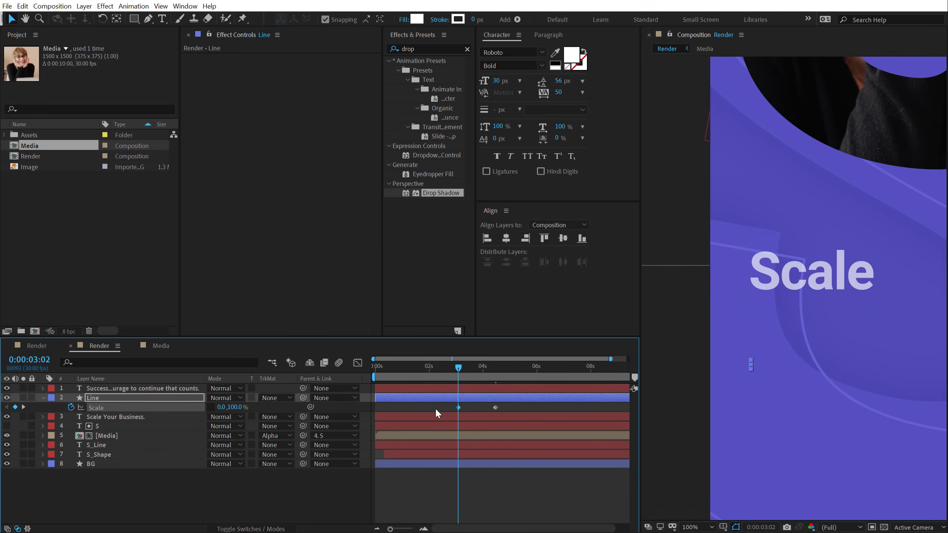
Step: Easy-ease both of the Line layer's scale keyframes and shape their speed graph into an early peak with a long slow-down
left_click_drag(437, 411, 537, 404)
key("F9")
left_click(358, 362)
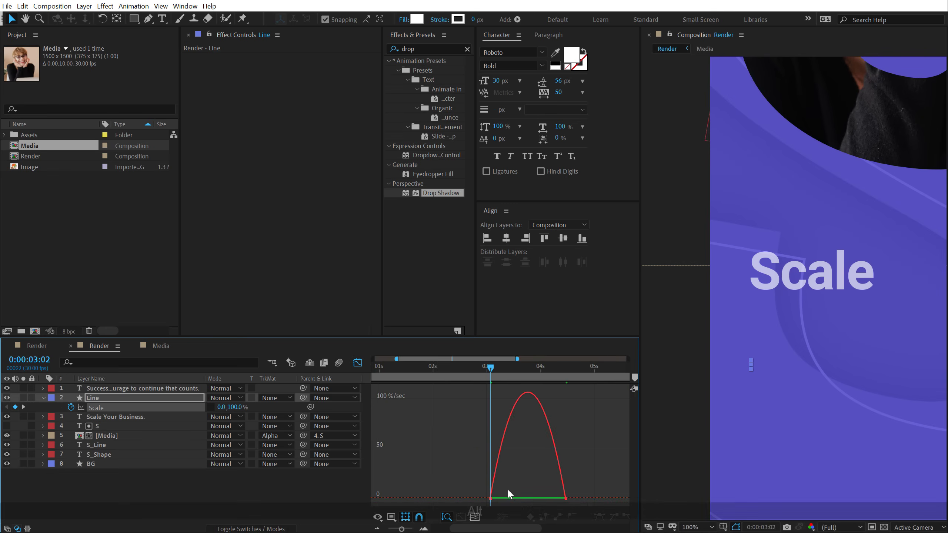
left_click_drag(553, 497, 500, 498)
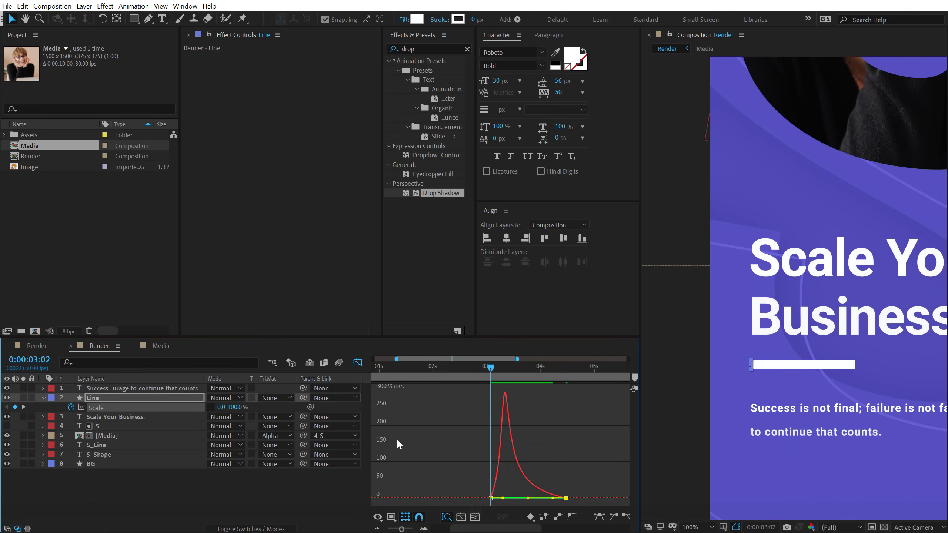
scroll(388, 421, "down", 3)
scroll(410, 422, "down", 1)
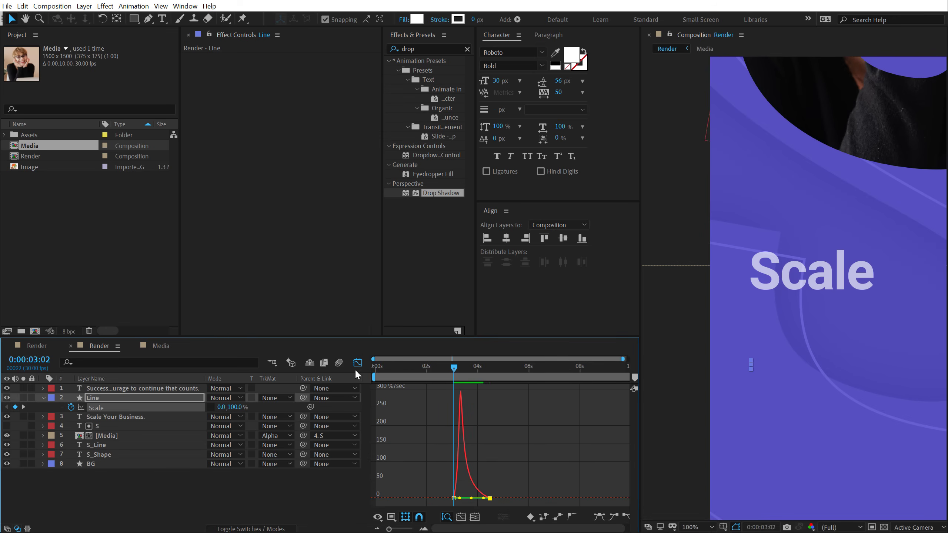
left_click(358, 363)
scroll(402, 370, "down", 1)
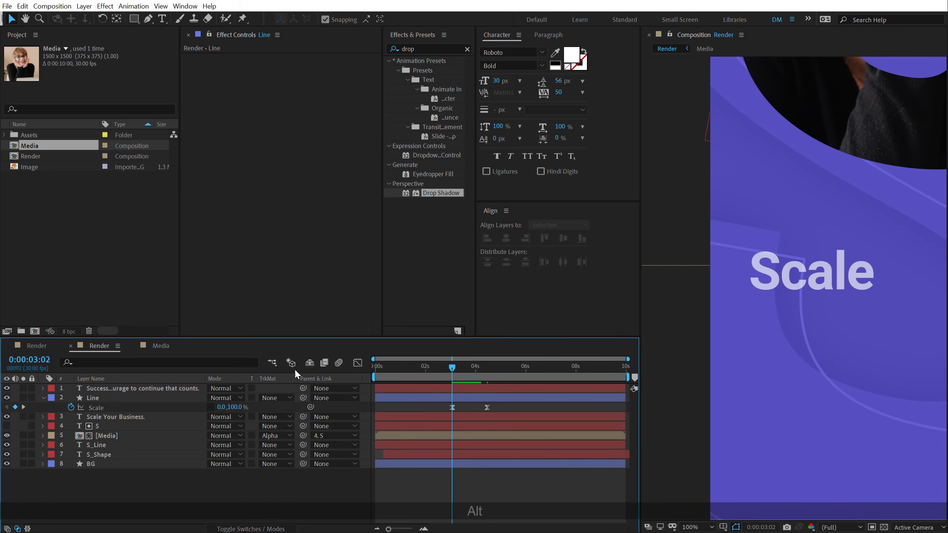
Step: Preview the whole animation from the start and end the work area at 0:00:05:12
key("Home")
scroll(734, 329, "down", 2)
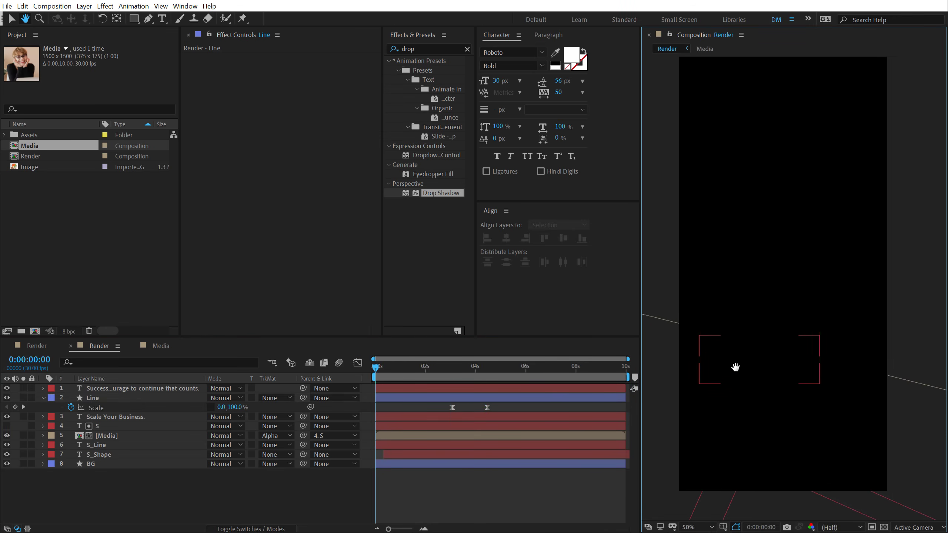
left_click_drag(735, 367, 752, 374)
key("v")
key("space")
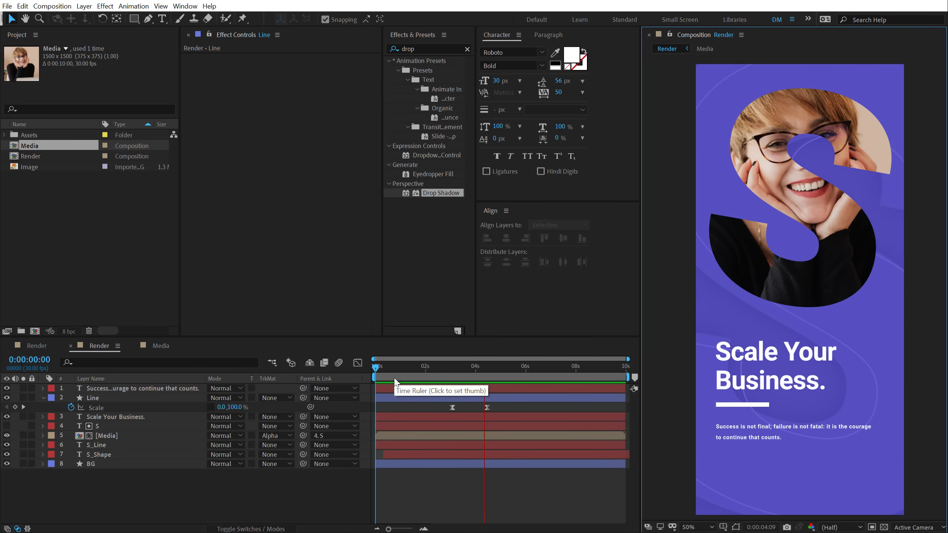
left_click(510, 366)
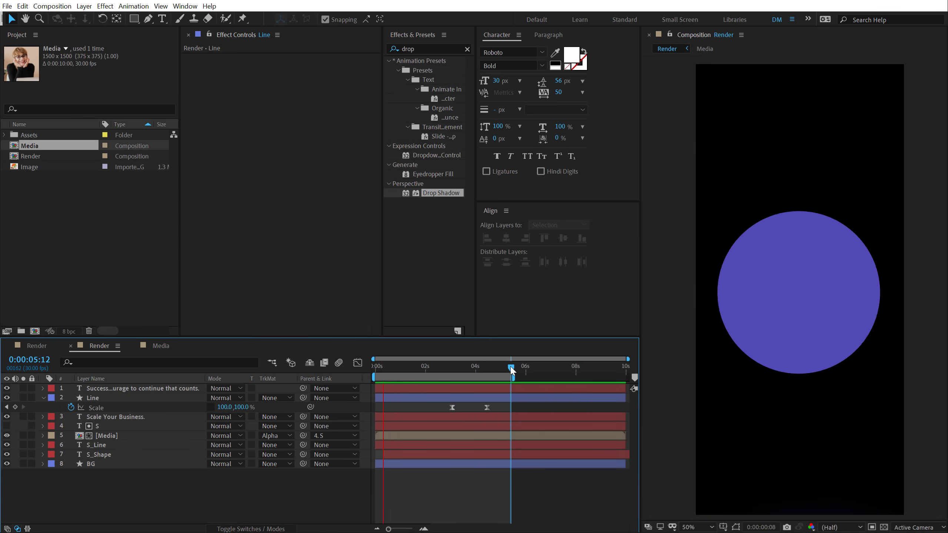
Step: Set the current time to 0:00:04:22, collapse the Line layer and change the portrait's matte letter from S to F
left_click(493, 362)
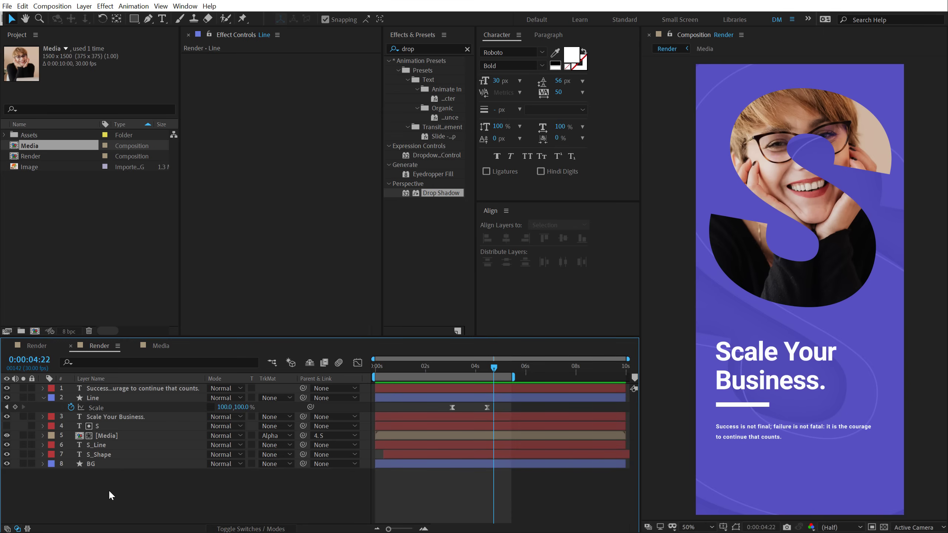
left_click(42, 398)
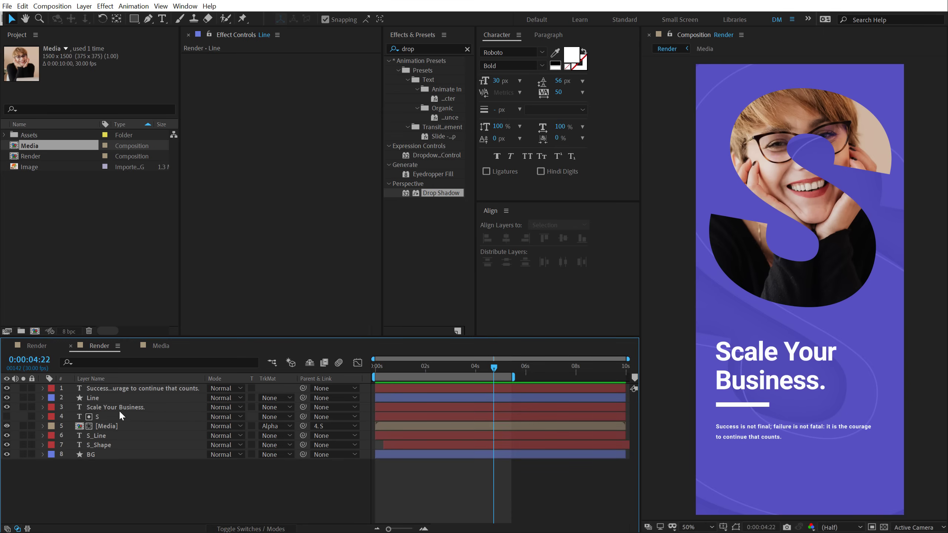
double_click(102, 416)
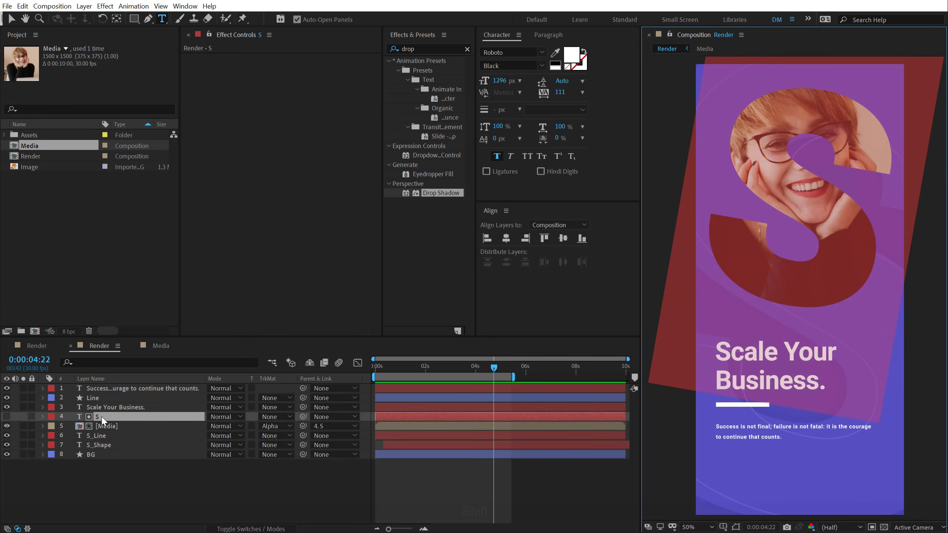
type("F")
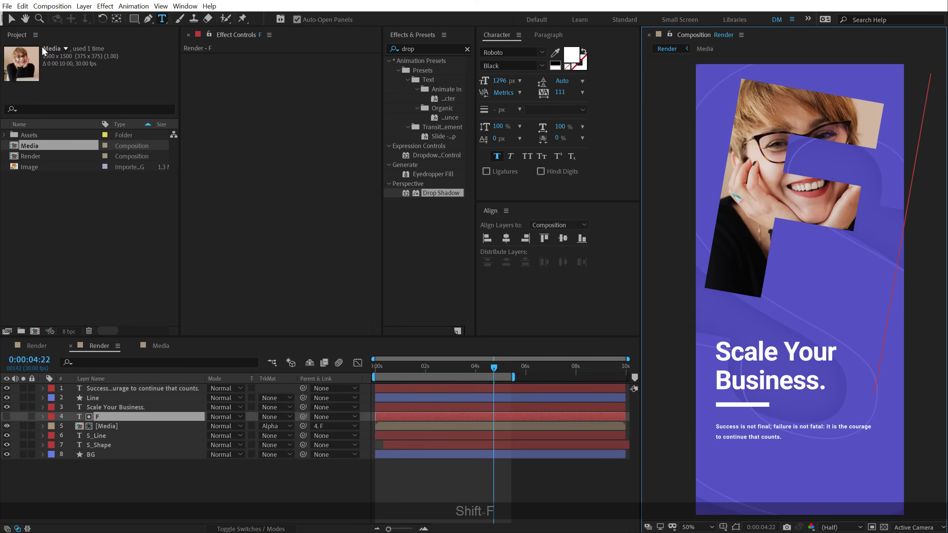
left_click(13, 18)
Step: Change the outlined background letter on the S_Line layer to F
left_click(94, 435)
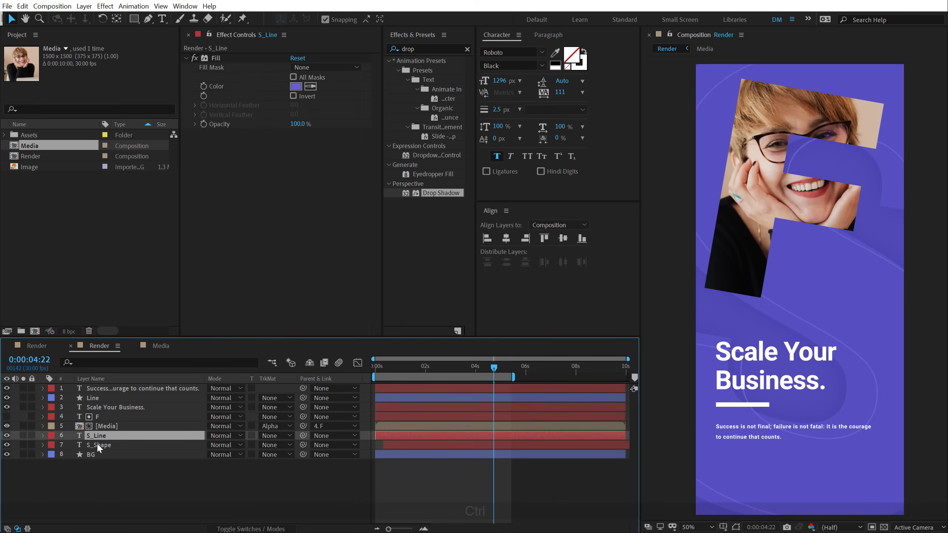
left_click(96, 444, "ctrl")
left_click(105, 468)
double_click(98, 434)
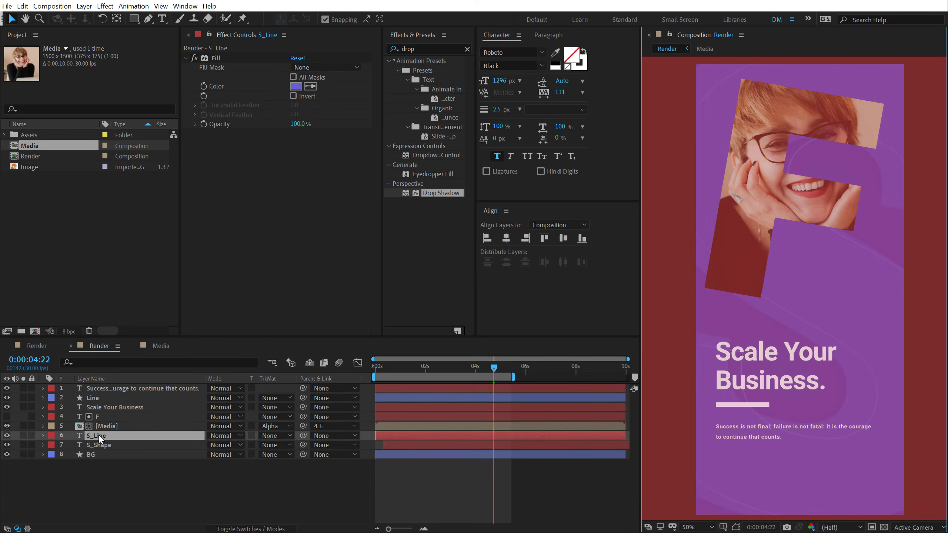
type("F")
left_click(11, 18)
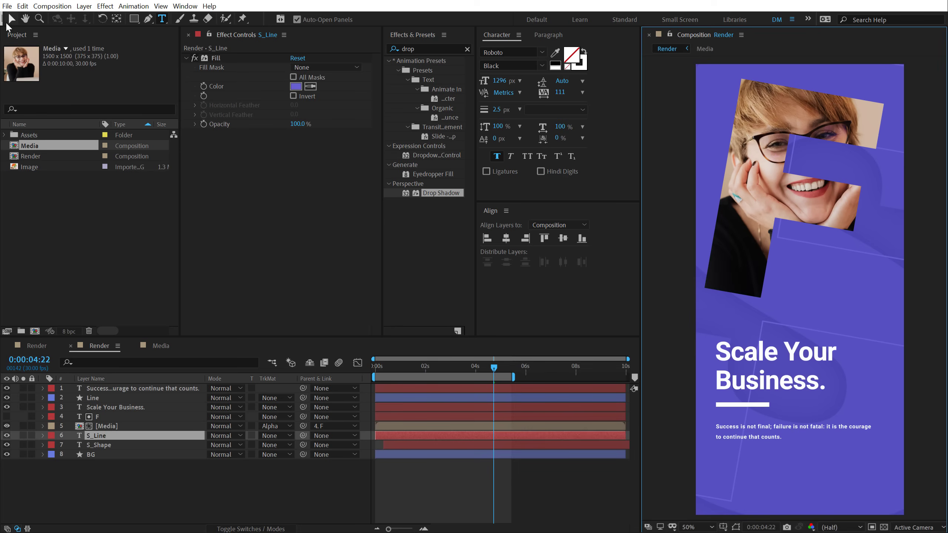
left_click(102, 467)
Step: Change the filled background letter on the S_Shape layer to F and deselect the layer
double_click(99, 444)
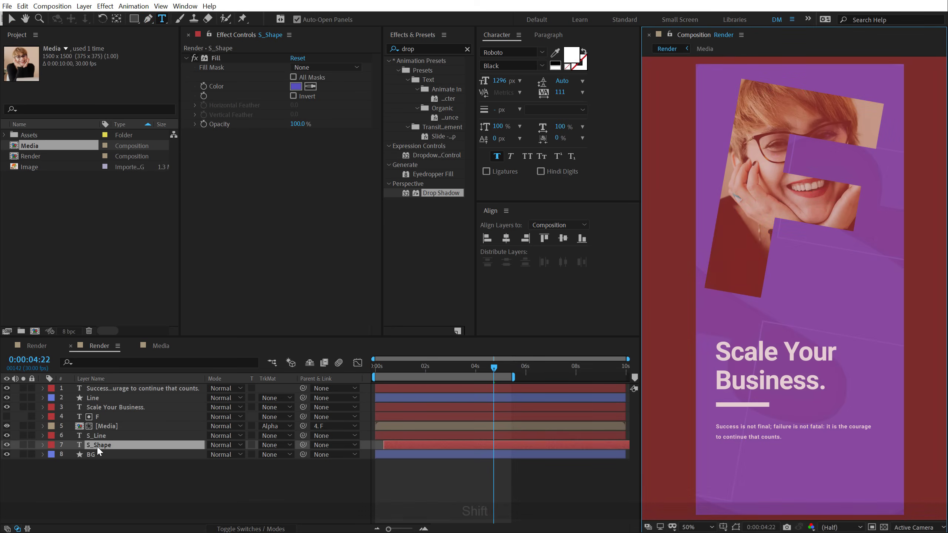
type("F")
left_click(11, 19)
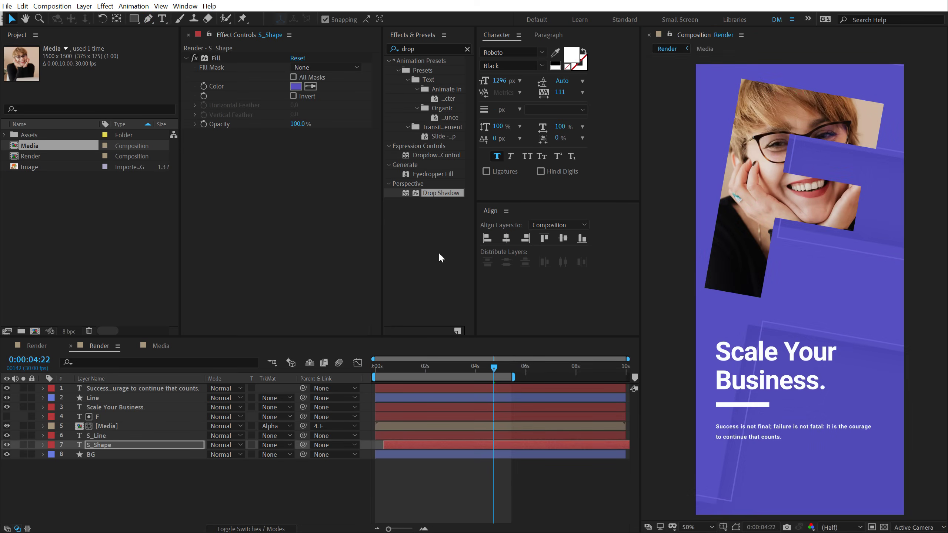
left_click(148, 462)
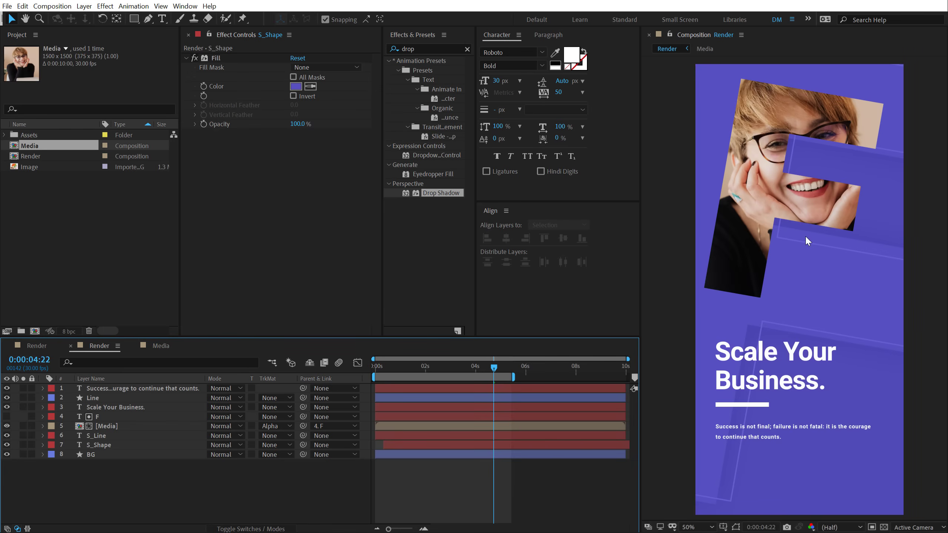
Step: Change the BG layer's Fill colour to the pinkish red FF3655
left_click(91, 454)
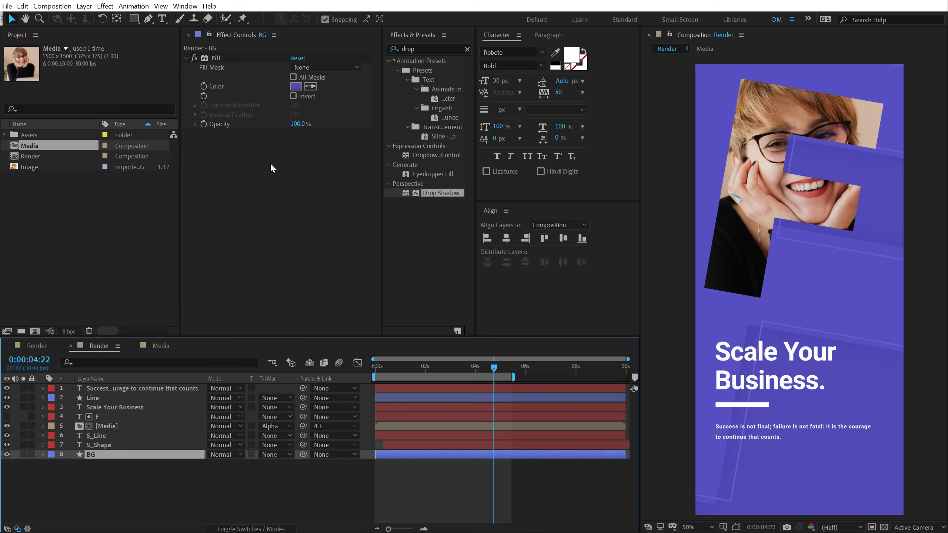
left_click(296, 86)
left_click(310, 185)
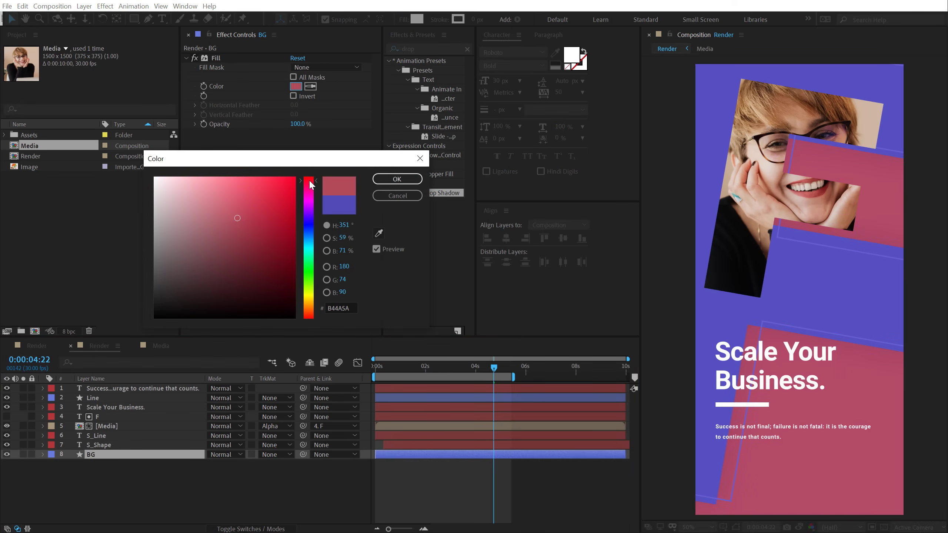
left_click_drag(235, 189, 265, 164)
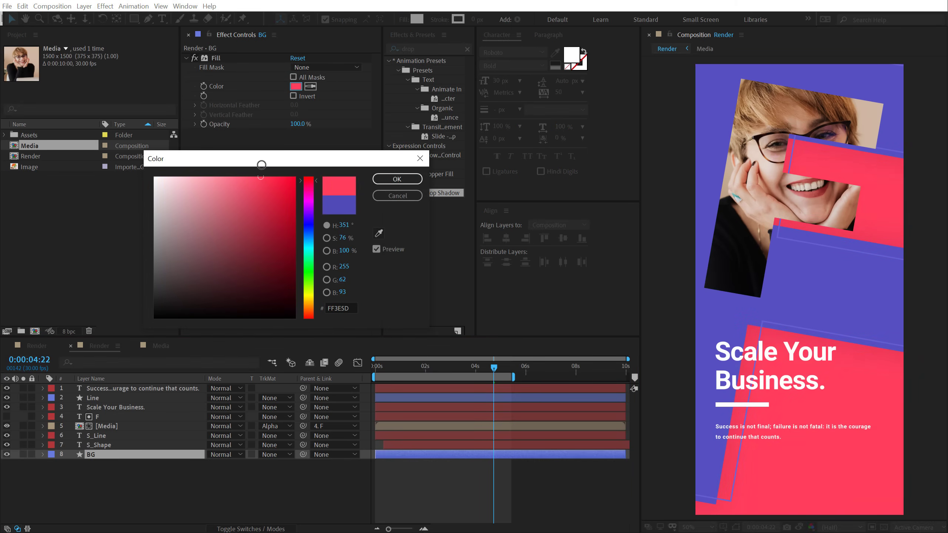
left_click(410, 179)
Step: Copy the BG layer's Fill effect onto the S_Shape layer and lighten its colour to FF4260
key("ctrl+c")
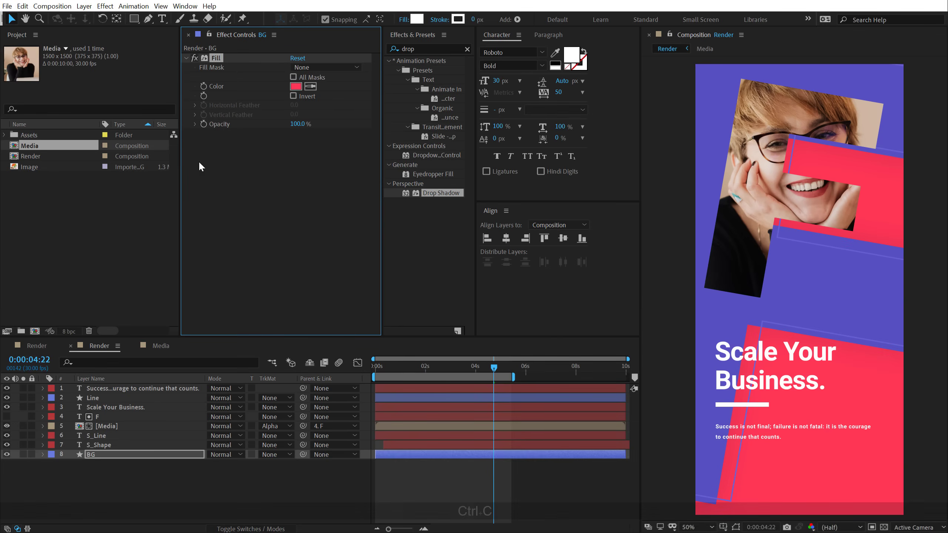
left_click(101, 445)
key("ctrl+v")
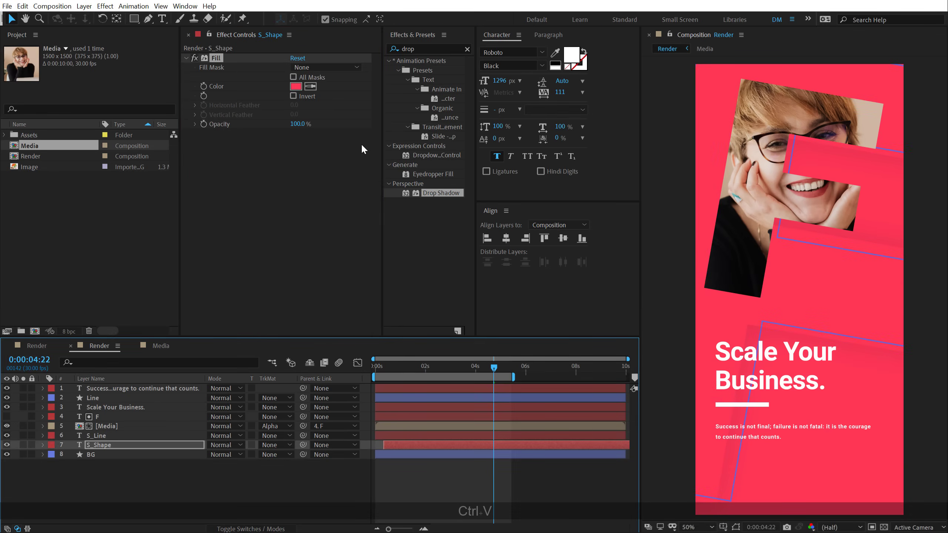
left_click(296, 86)
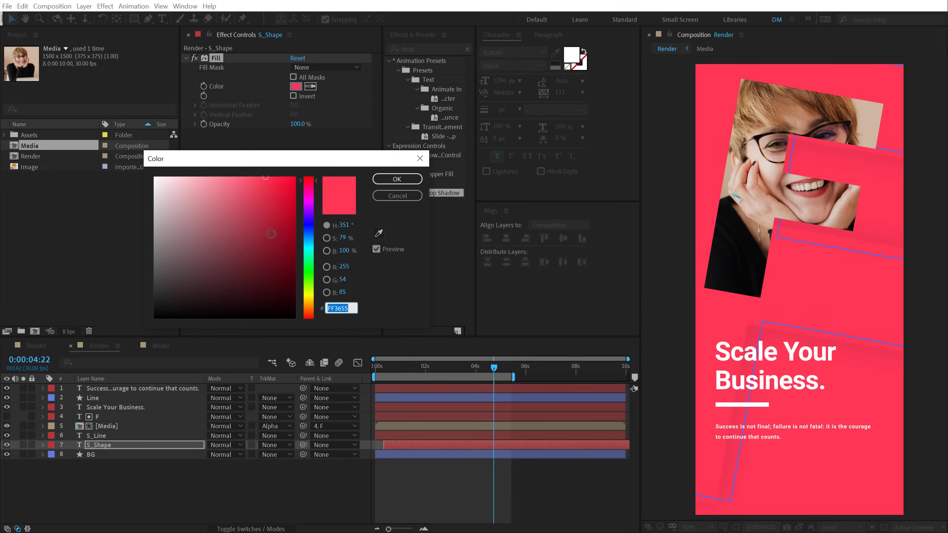
left_click_drag(261, 179, 258, 167)
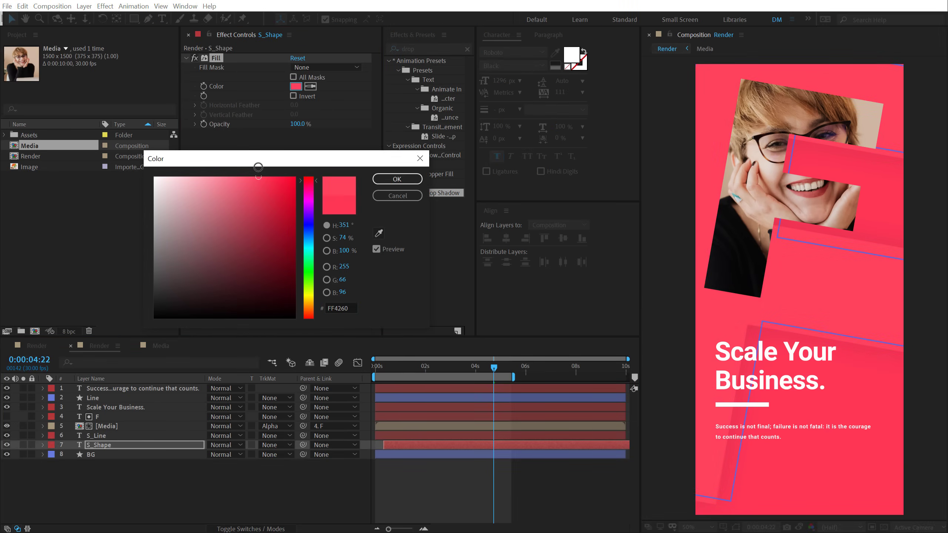
left_click(396, 179)
Step: Copy the S_Shape layer's Fill effect onto the S_Line layer and lighten its colour to FF5E77
key("ctrl+c")
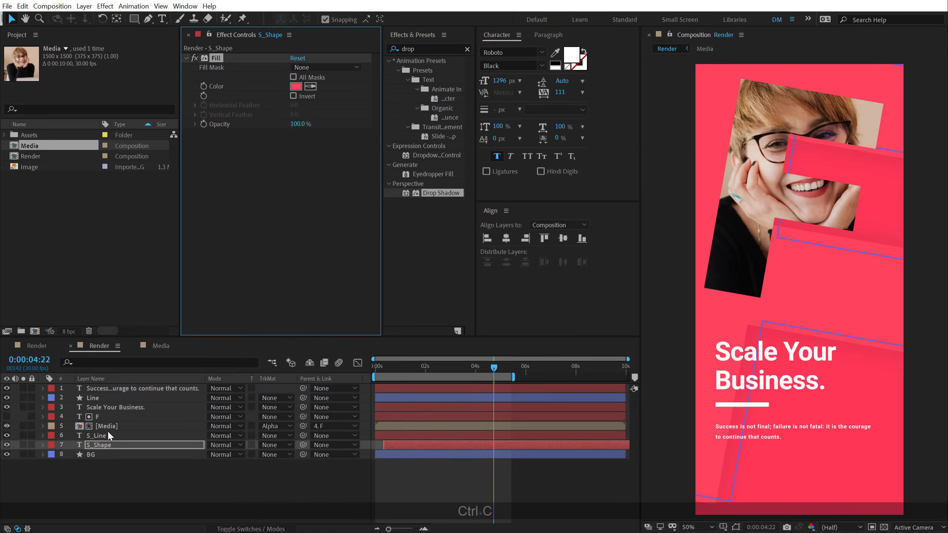
left_click(107, 435)
key("ctrl+v")
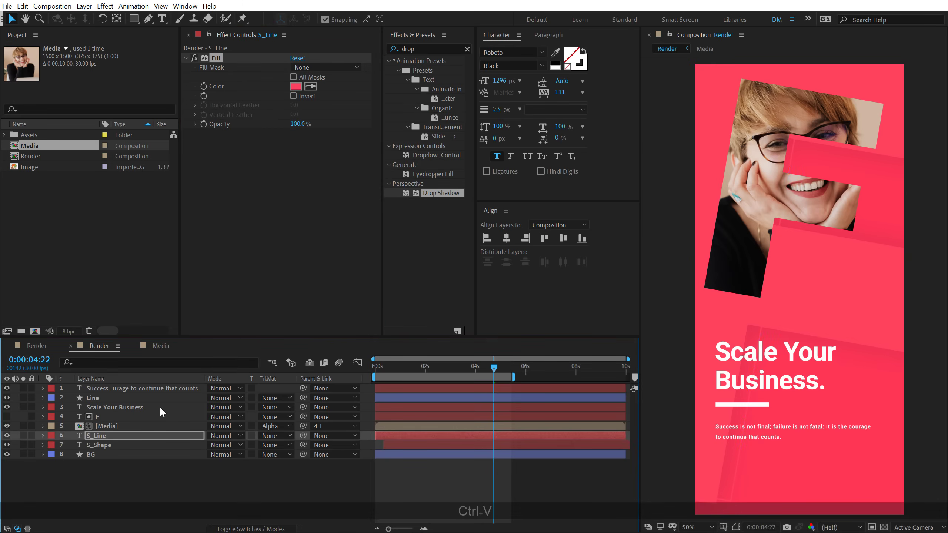
left_click(295, 86)
left_click_drag(235, 178, 246, 159)
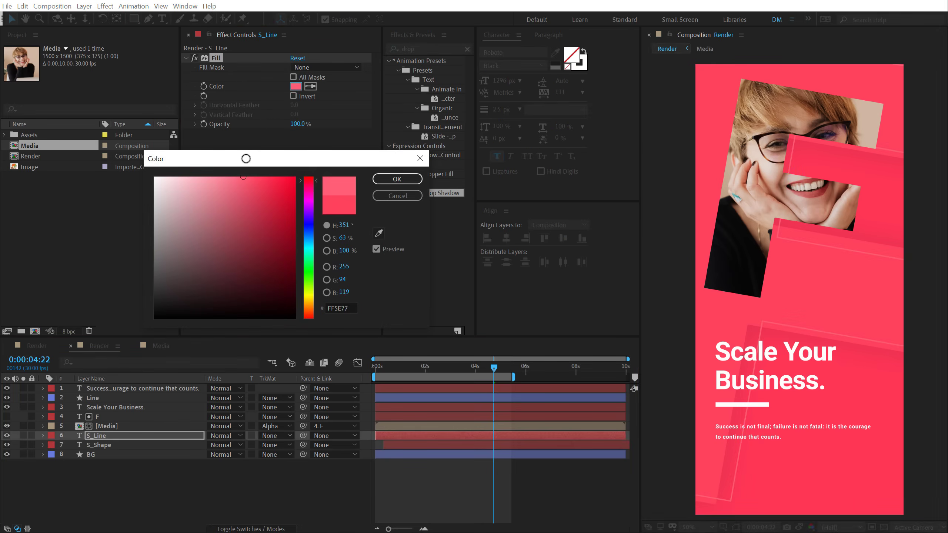
left_click(388, 179)
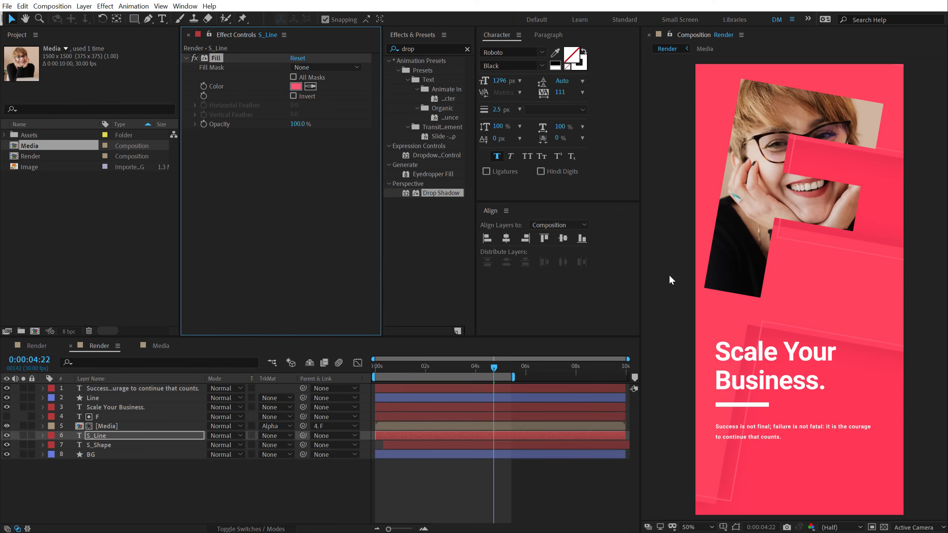
Step: Deselect all layers and scrub through the recoloured animation to 0:00:04:00
left_click(198, 510)
scroll(715, 290, "down", 2)
scroll(715, 290, "up", 2)
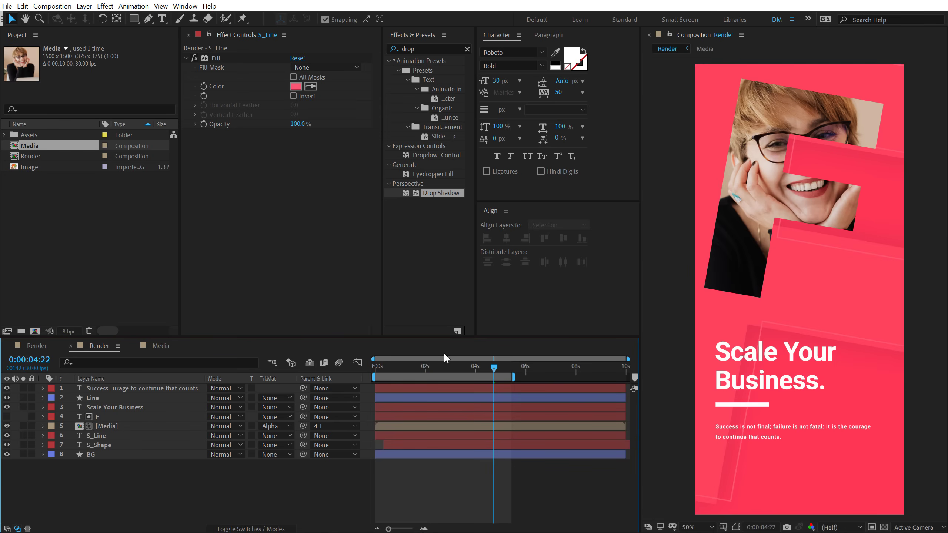
left_click_drag(382, 367, 474, 353)
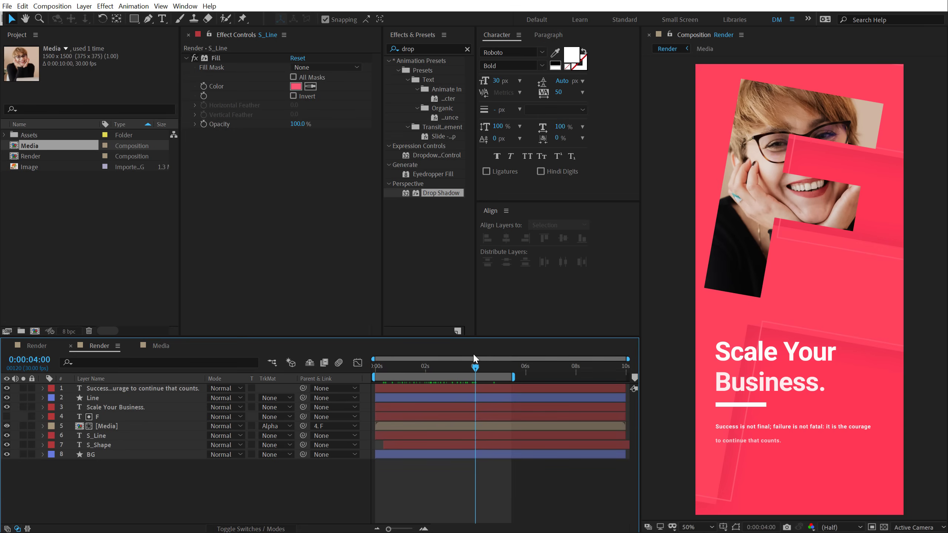